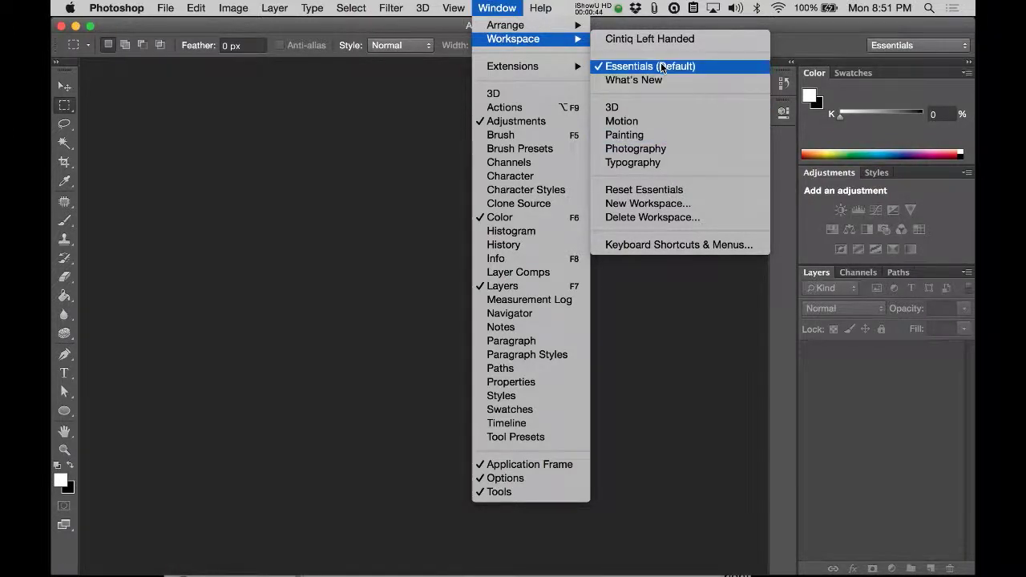
Step: Reset the Essentials workspace to its default layout
{"action": "left_click", "coordinate": [664, 193]}
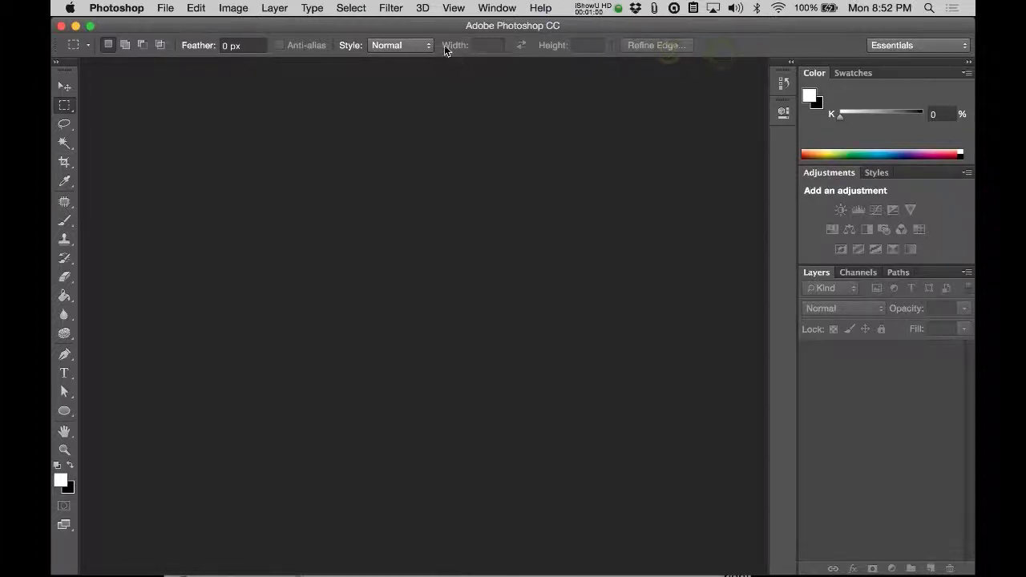
Step: Examine the marquee tool's presets and the Channels, Paths, Styles and Swatches panels alongside their neighbouring panels
{"action": "left_click", "coordinate": [62, 48]}
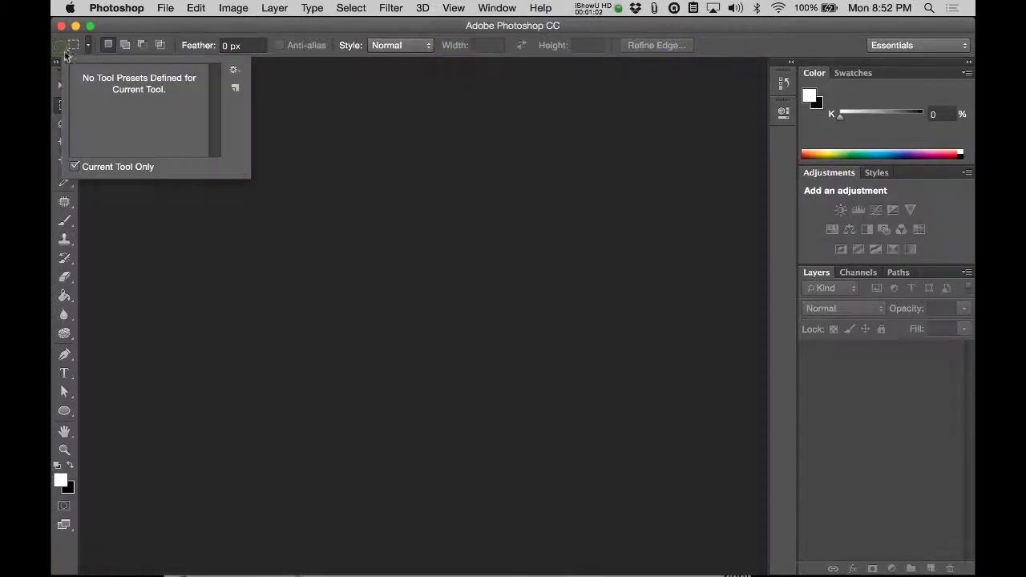
{"action": "left_click", "coordinate": [87, 51]}
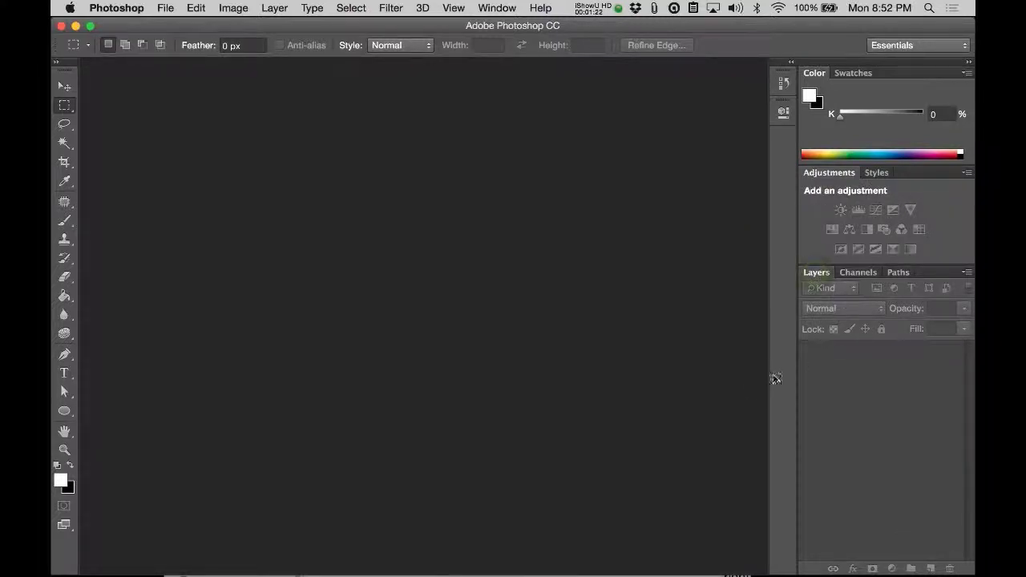
{"action": "left_click", "coordinate": [857, 272]}
{"action": "left_click", "coordinate": [900, 276]}
{"action": "left_click", "coordinate": [816, 274]}
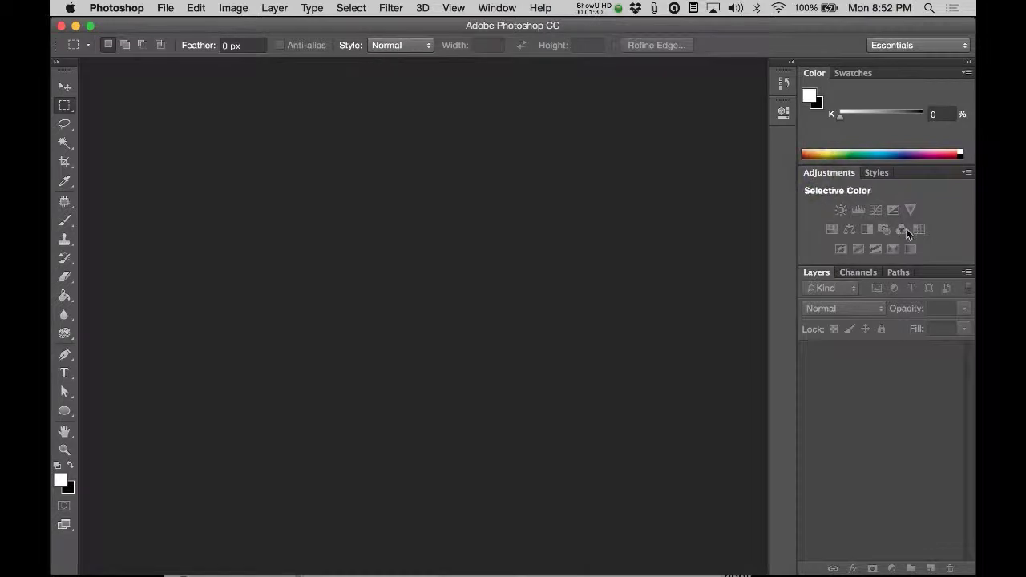
{"action": "left_click", "coordinate": [877, 174]}
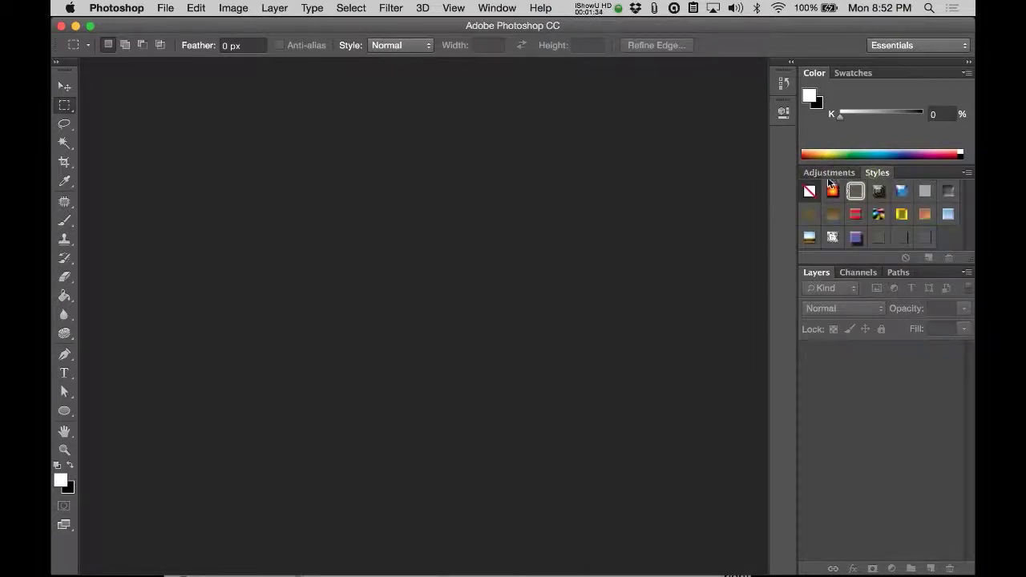
{"action": "left_click", "coordinate": [829, 175]}
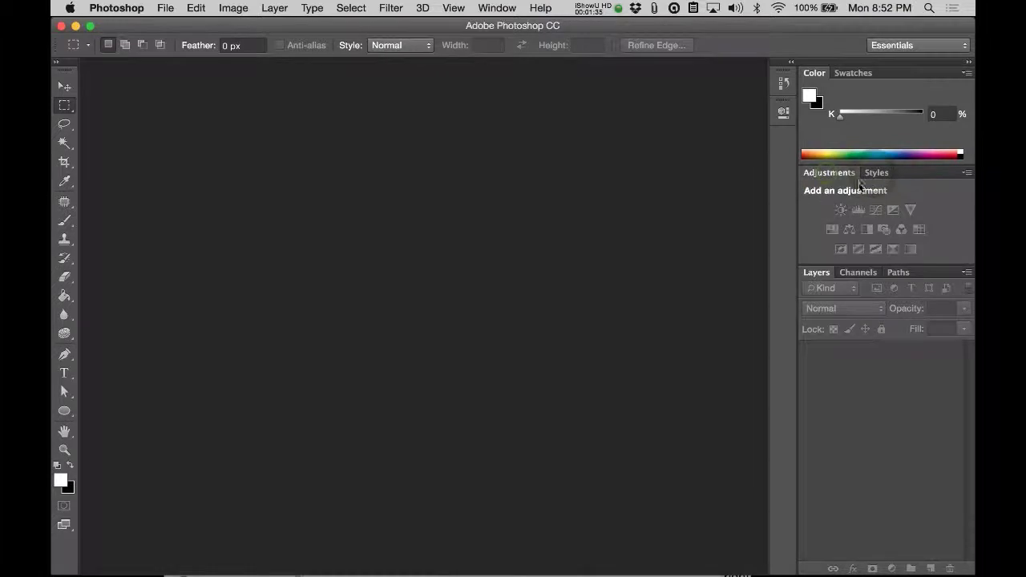
{"action": "left_click", "coordinate": [850, 75]}
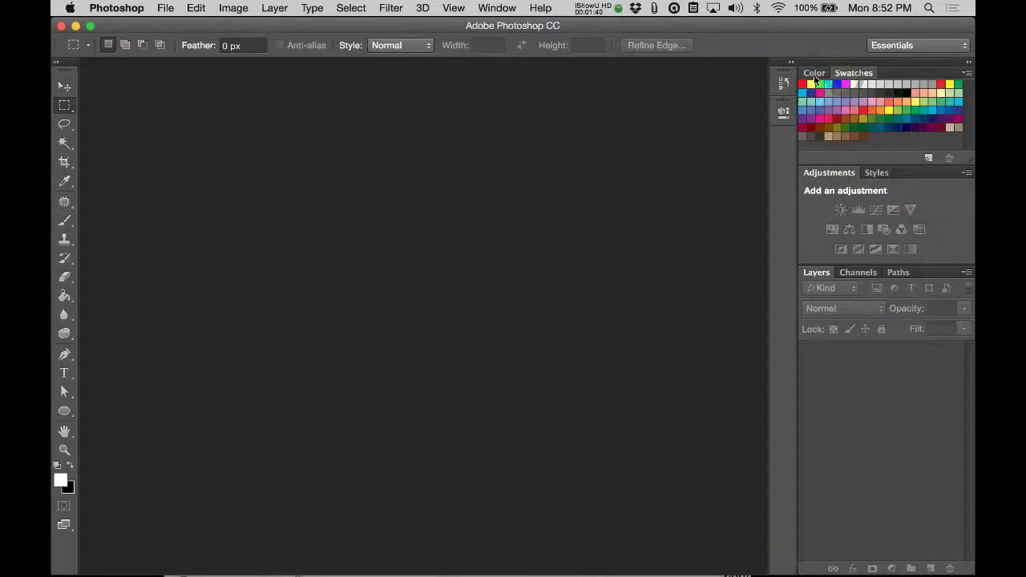
{"action": "left_click", "coordinate": [814, 73]}
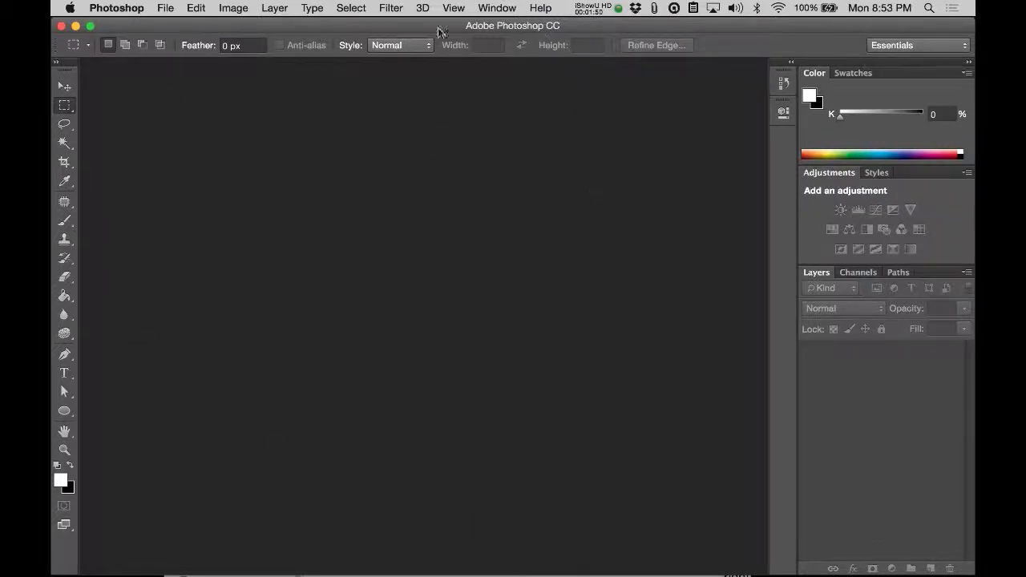
Step: Show the Navigator panel, float its group over the workspace, and separate Histogram into its own floating panel
{"action": "left_click", "coordinate": [486, 8]}
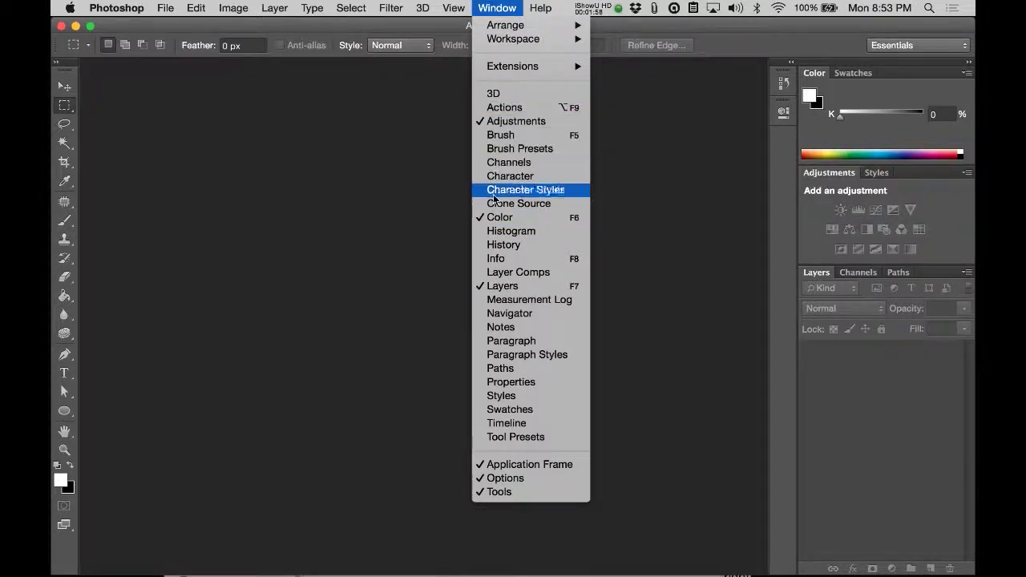
{"action": "left_click", "coordinate": [521, 319]}
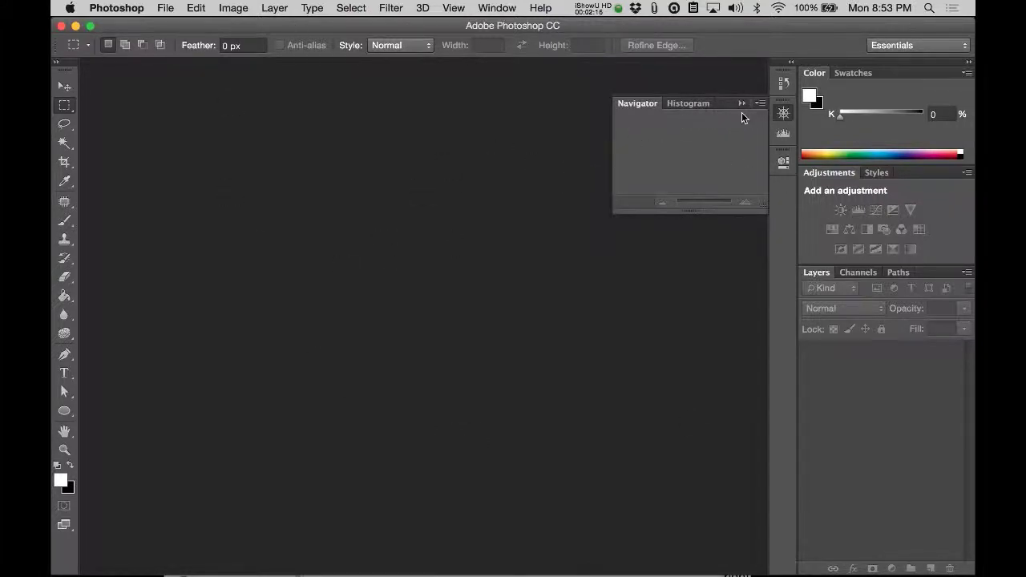
{"action": "left_click_drag", "start_coordinate": [733, 108], "coordinate": [408, 112]}
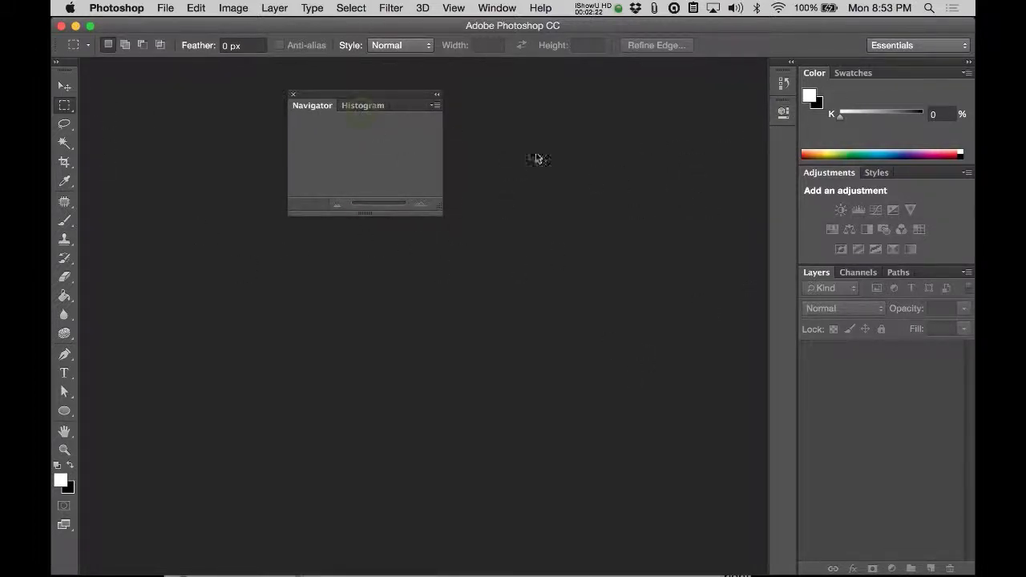
{"action": "left_click_drag", "start_coordinate": [363, 107], "coordinate": [673, 378]}
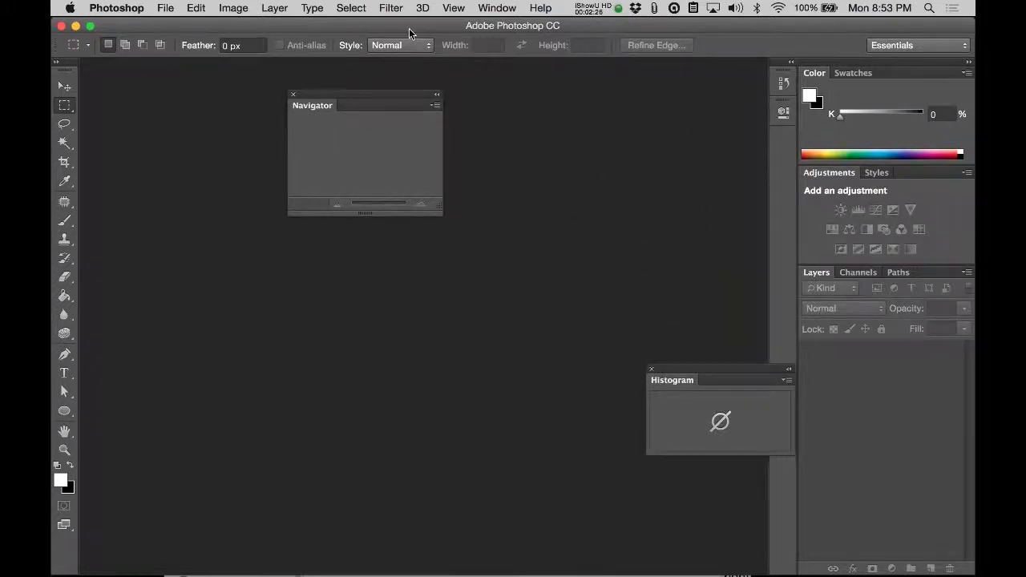
Step: Reset the Essentials workspace to restore the default panel arrangement
{"action": "left_click", "coordinate": [494, 9]}
{"action": "mouse_move", "coordinate": [525, 38]}
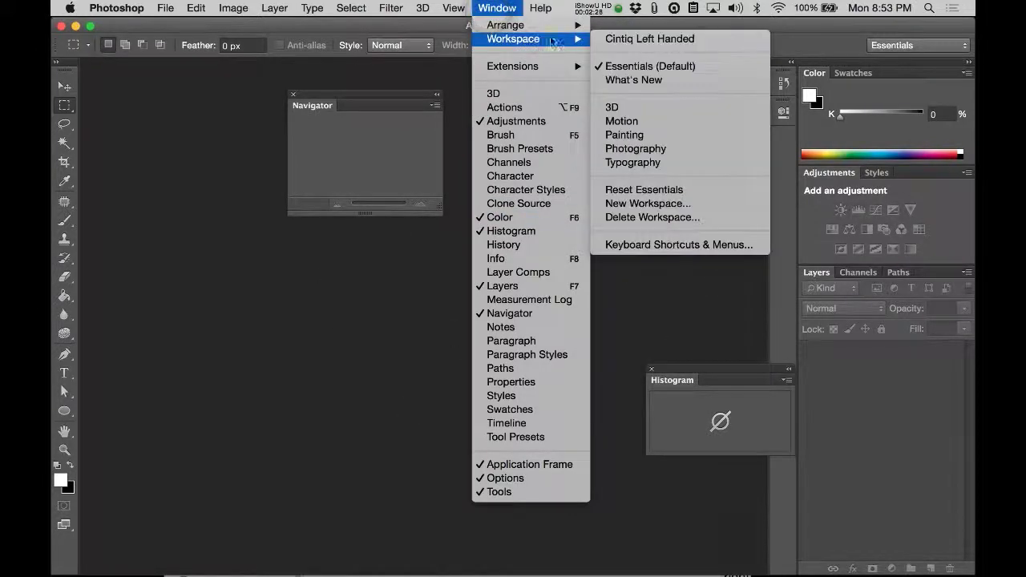
{"action": "left_click", "coordinate": [663, 193]}
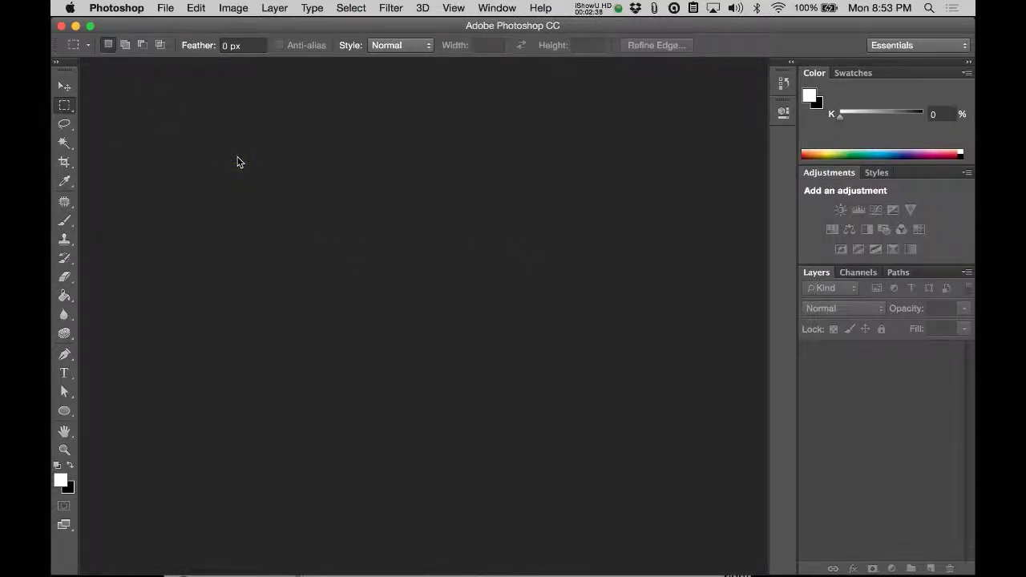
Step: Start a new document with a width and height of 600 pixels, keeping the Custom preset
{"action": "key", "text": "super+n"}
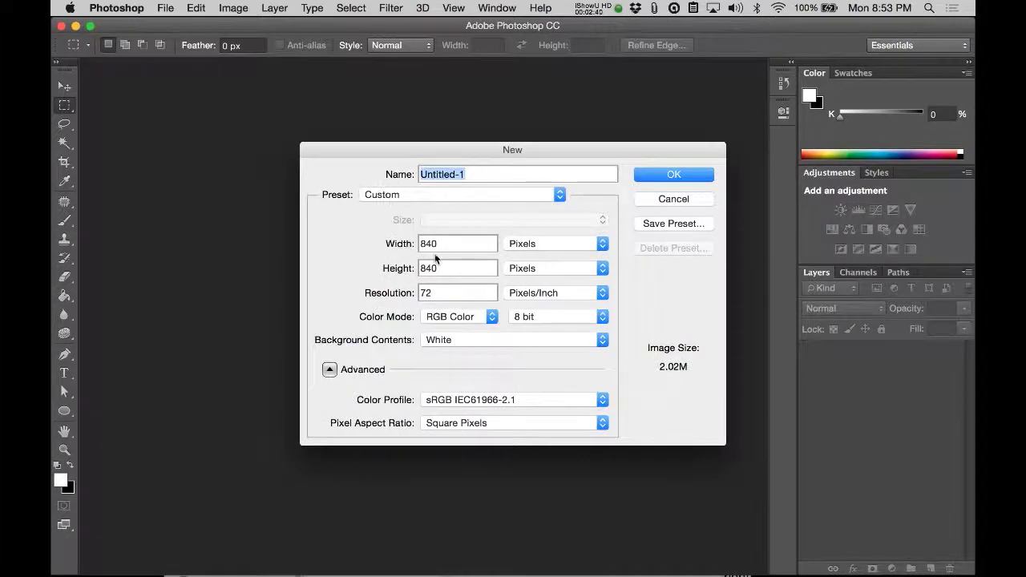
{"action": "double_click", "coordinate": [437, 295]}
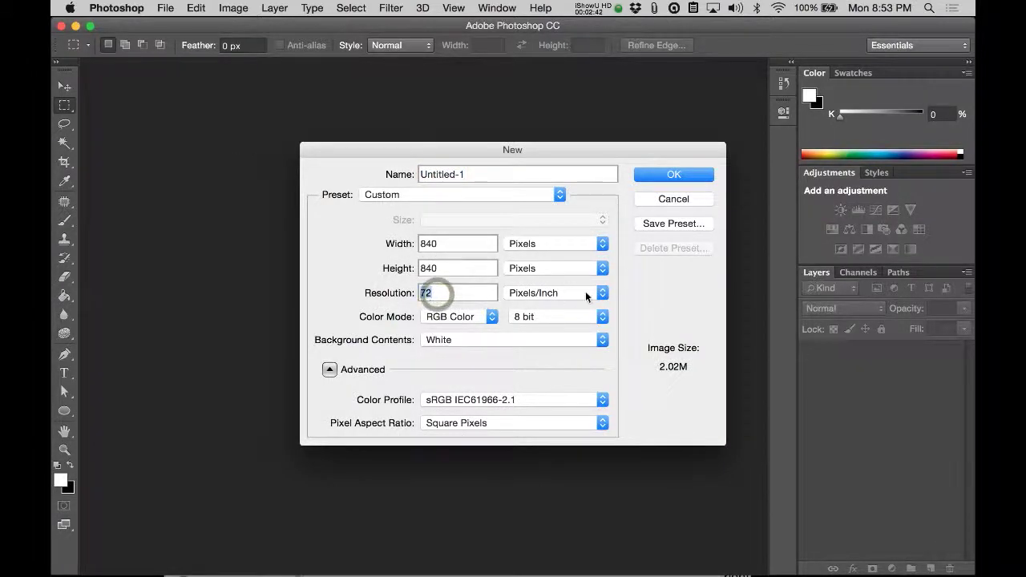
{"action": "double_click", "coordinate": [453, 242]}
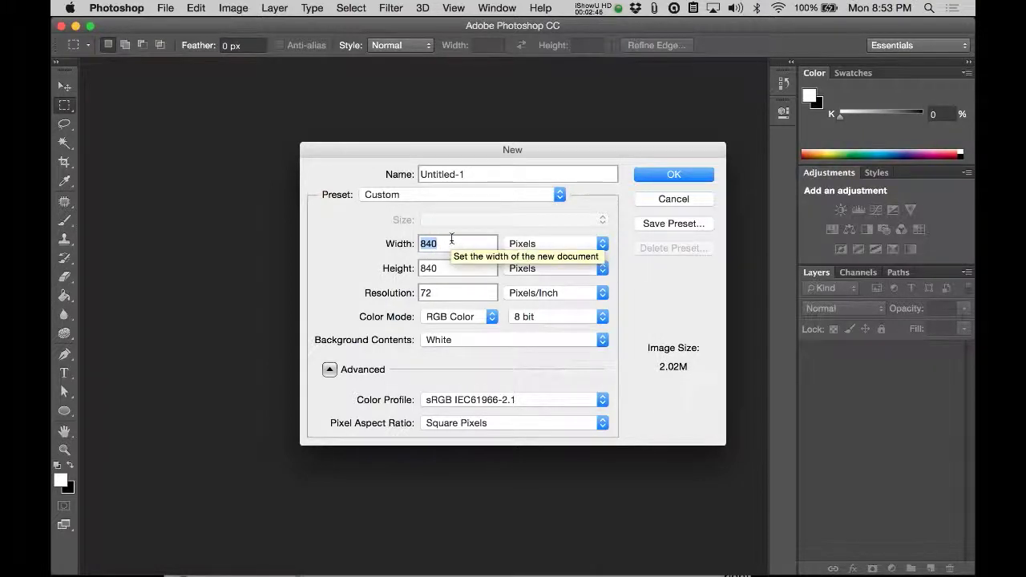
{"action": "type", "text": "600"}
{"action": "key", "text": "Tab"}
{"action": "type", "text": "70"}
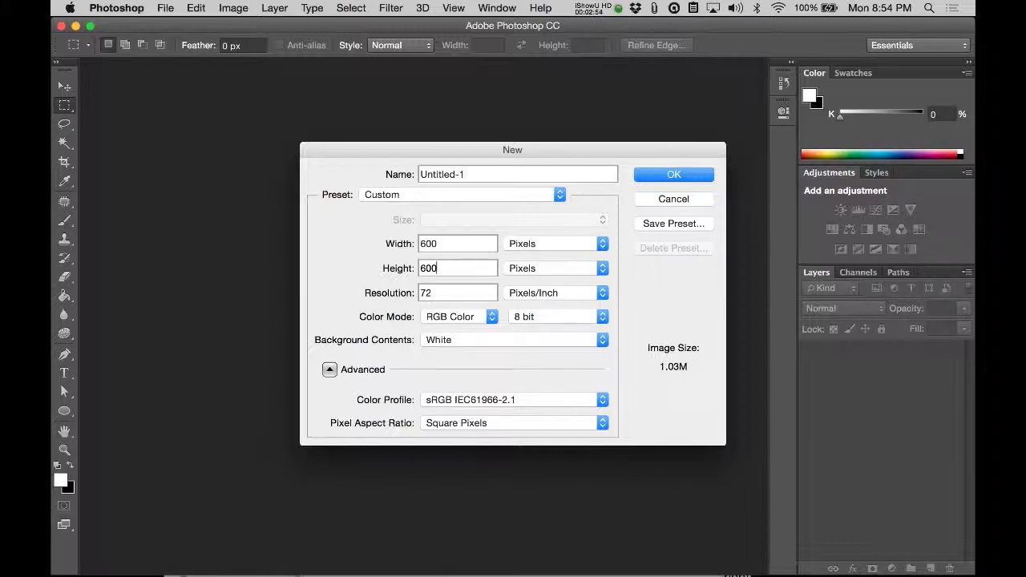
{"action": "left_click", "coordinate": [389, 197]}
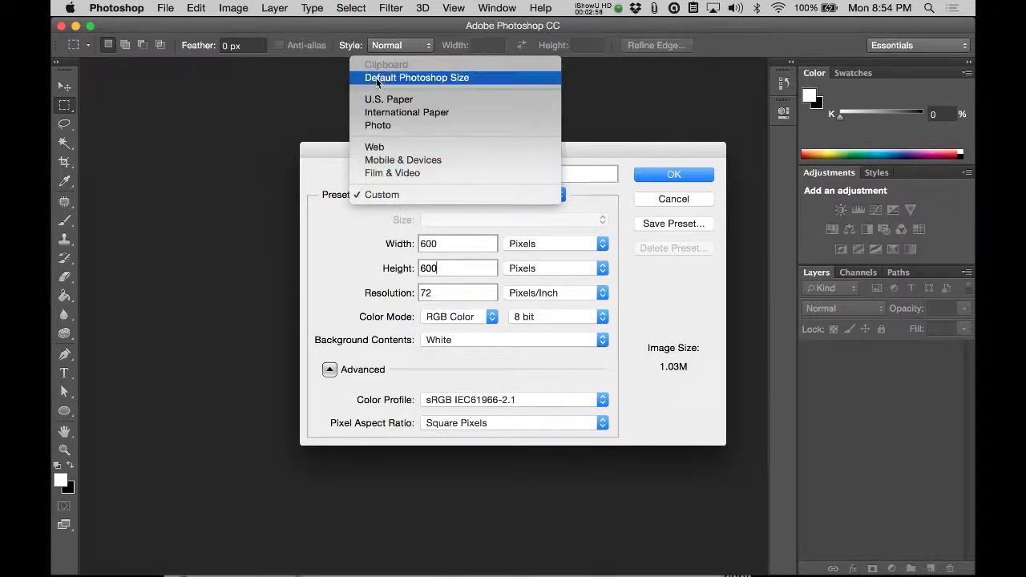
{"action": "left_click", "coordinate": [340, 259]}
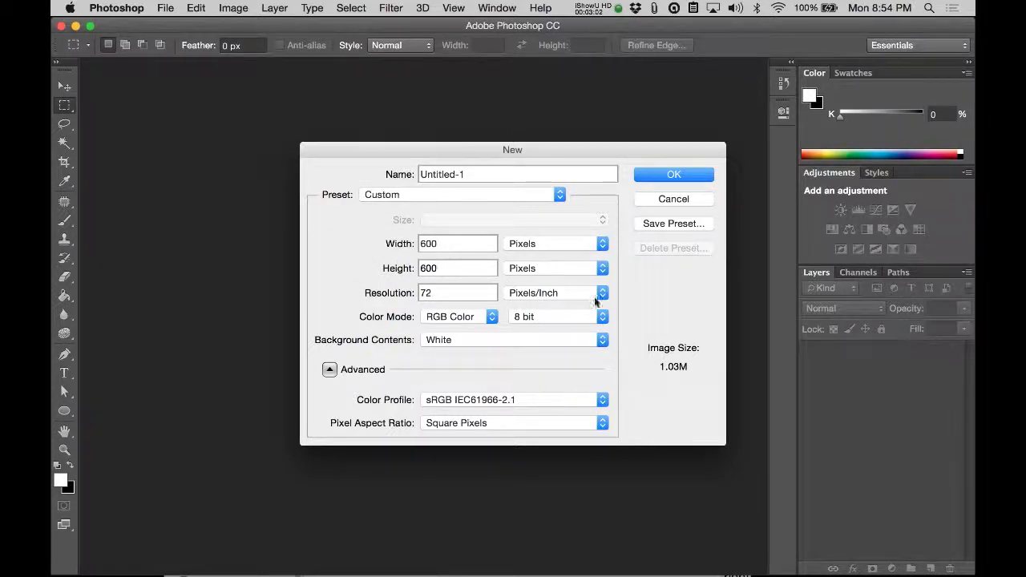
Step: Set the new document's resolution to 300 pixels/inch
{"action": "left_click", "coordinate": [536, 297]}
{"action": "left_click", "coordinate": [461, 292]}
{"action": "left_click_drag", "start_coordinate": [432, 292], "coordinate": [389, 351]}
{"action": "left_click_drag", "start_coordinate": [440, 268], "coordinate": [378, 295]}
{"action": "left_click_drag", "start_coordinate": [435, 270], "coordinate": [380, 302]}
{"action": "type", "text": "300"}
{"action": "left_click", "coordinate": [471, 272]}
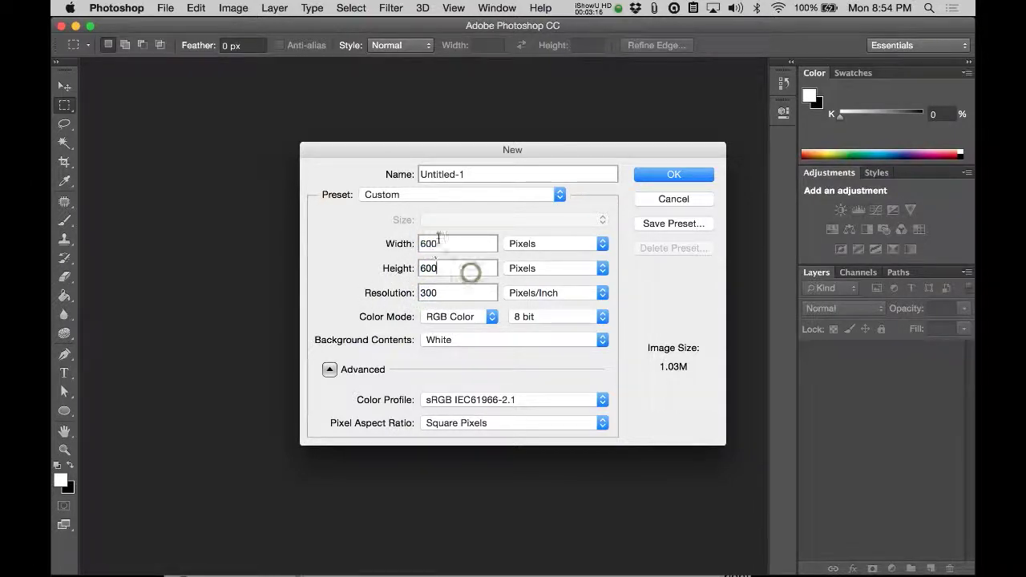
{"action": "left_click", "coordinate": [448, 245]}
{"action": "left_click", "coordinate": [446, 268]}
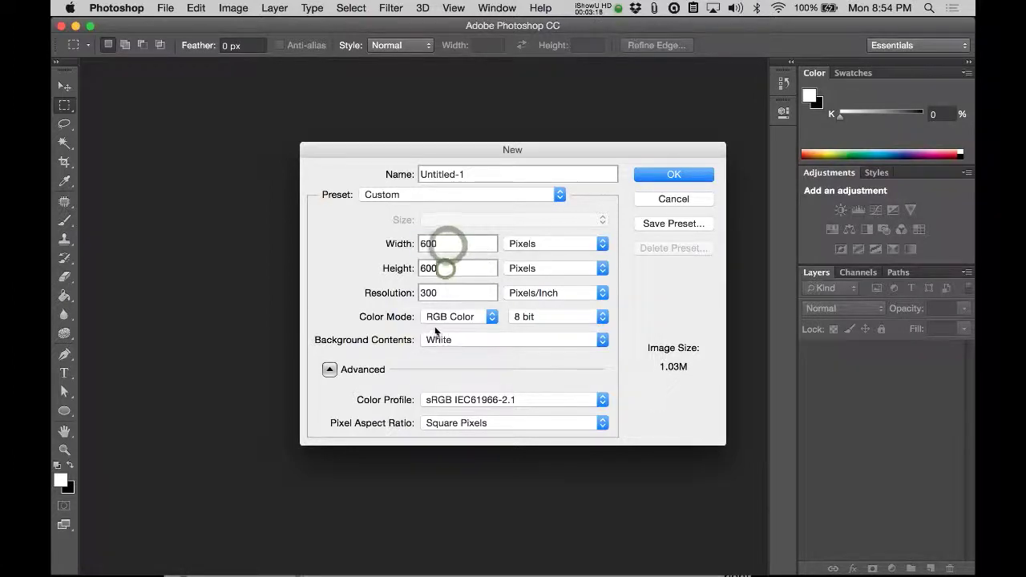
{"action": "left_click_drag", "start_coordinate": [445, 293], "coordinate": [320, 279]}
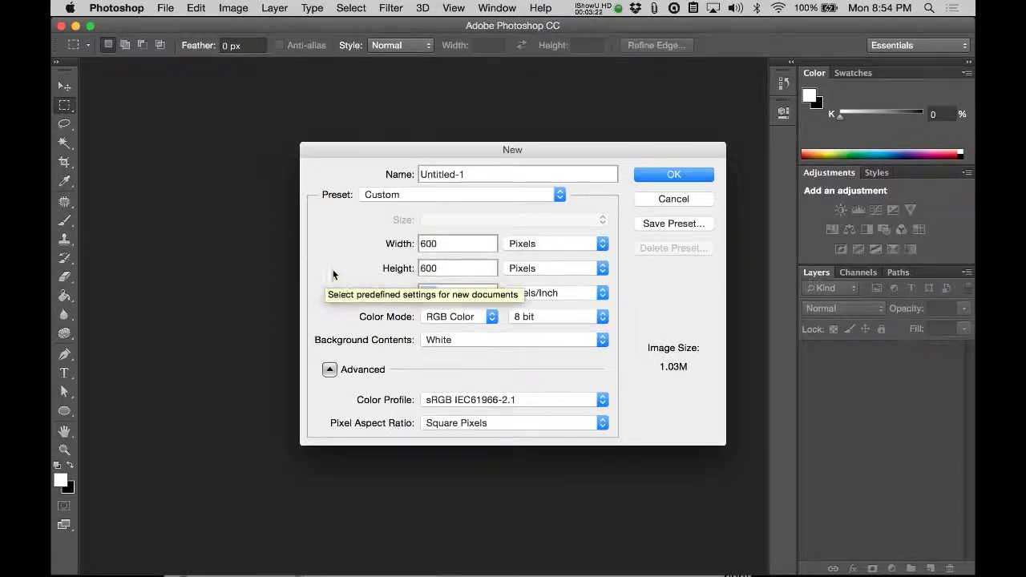
Step: Set the new document's color mode to CMYK Color and view the available bit depths
{"action": "left_click", "coordinate": [450, 318]}
{"action": "left_click", "coordinate": [446, 330]}
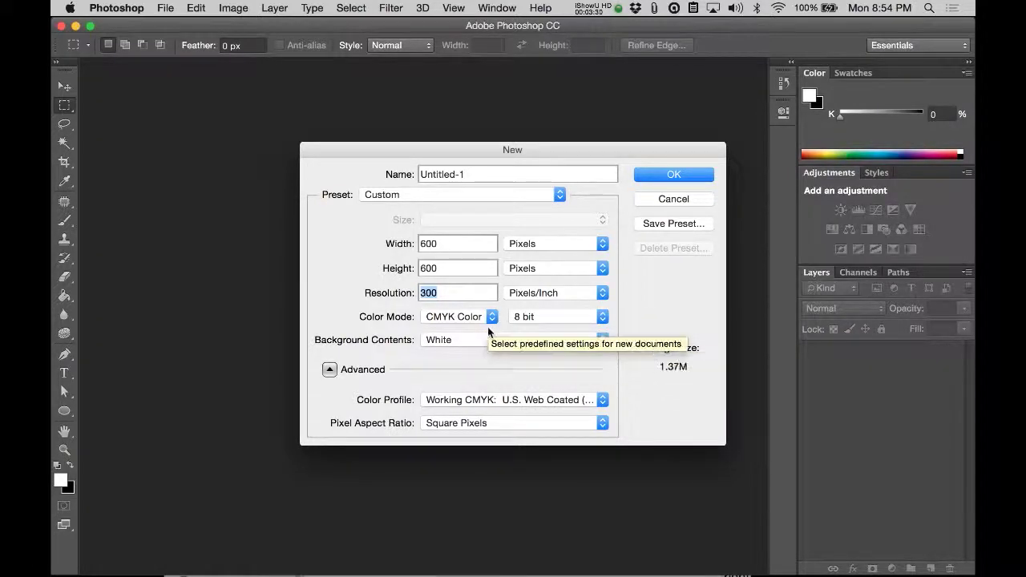
{"action": "left_click", "coordinate": [544, 322]}
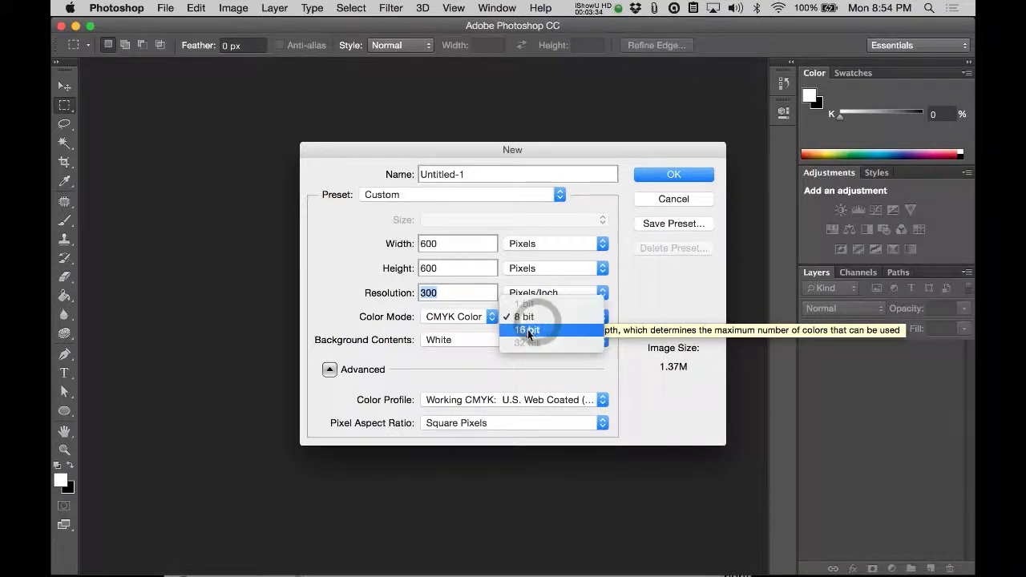
Step: Create the document in RGB Color mode with a resolution of 72 pixels/inch
{"action": "left_click", "coordinate": [453, 316]}
{"action": "left_click", "coordinate": [447, 318]}
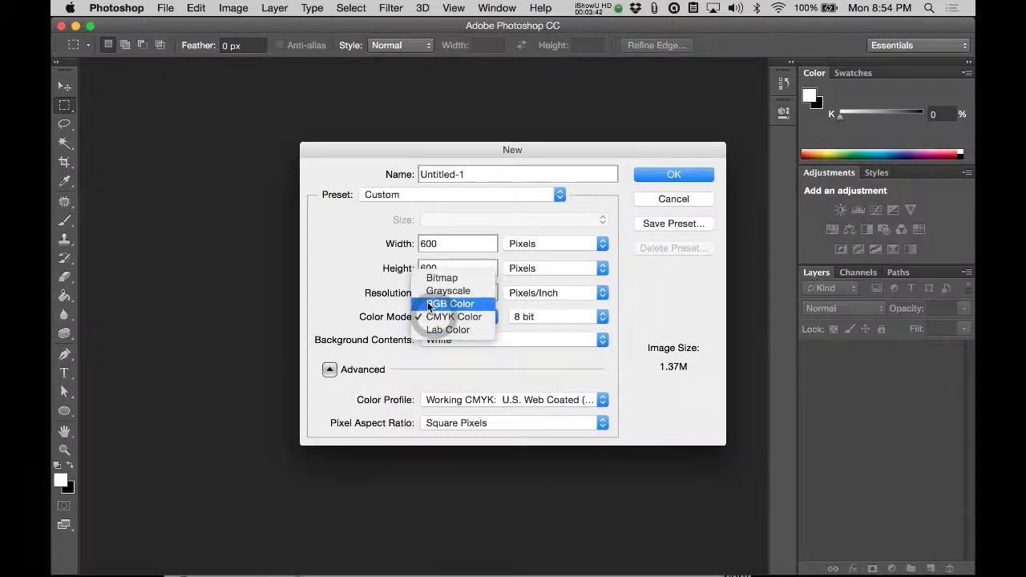
{"action": "left_click", "coordinate": [445, 304]}
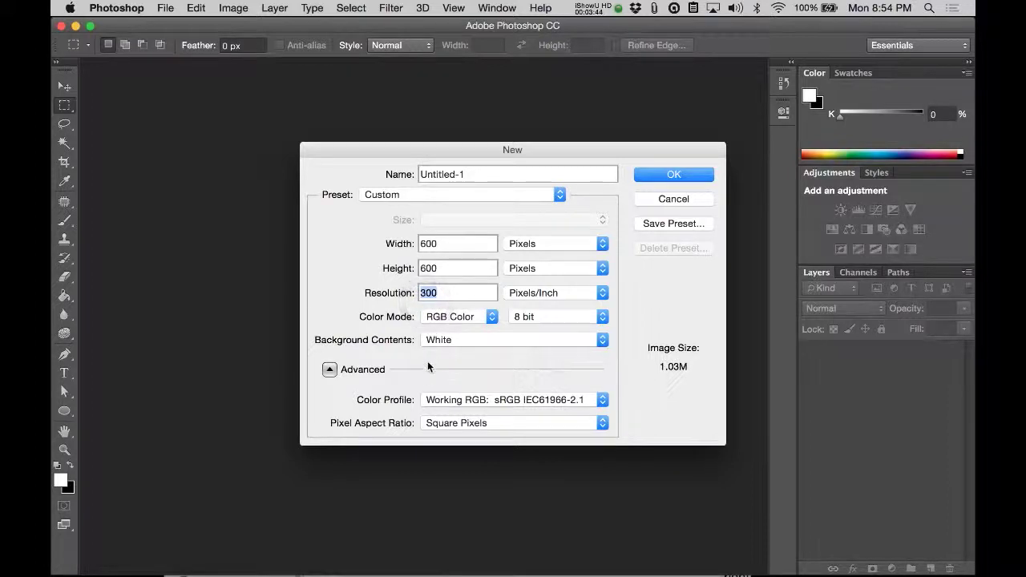
{"action": "left_click_drag", "start_coordinate": [440, 293], "coordinate": [414, 292]}
{"action": "type", "text": "72"}
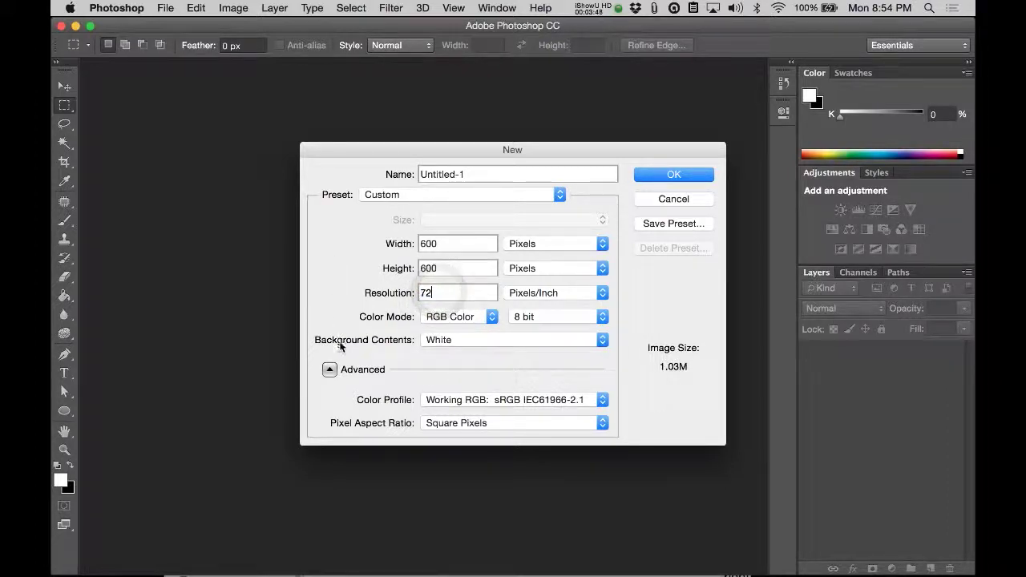
{"action": "left_click", "coordinate": [451, 255]}
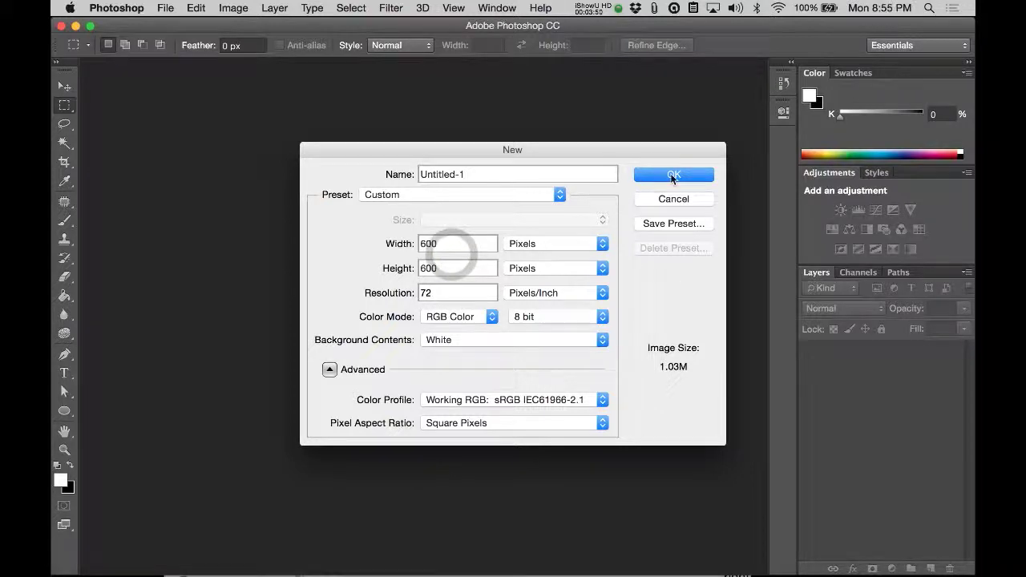
{"action": "left_click", "coordinate": [694, 175]}
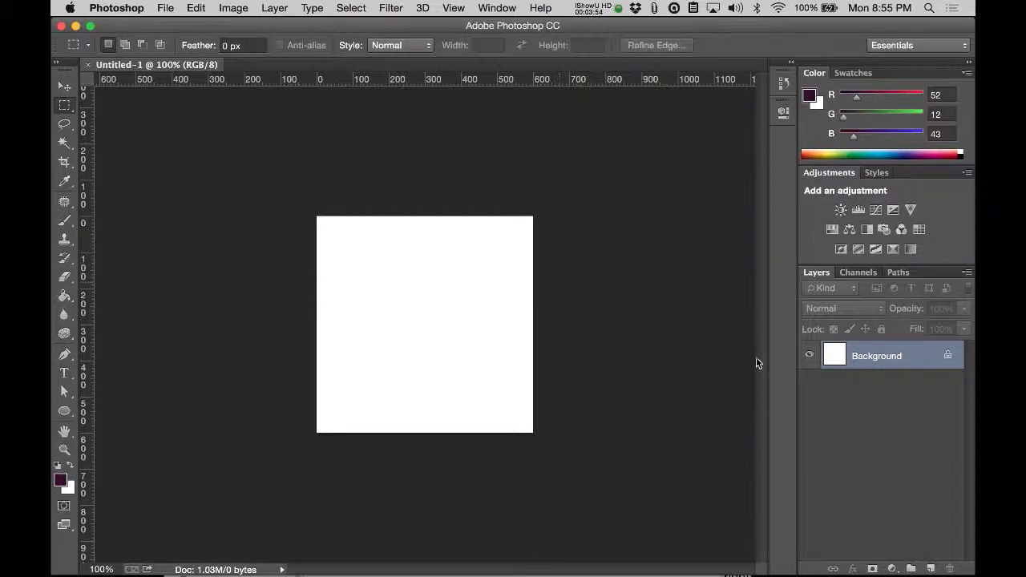
Step: Save the document as Vid2.psd in the Example_Files folder in Photoshop format
{"action": "key", "text": "super+o"}
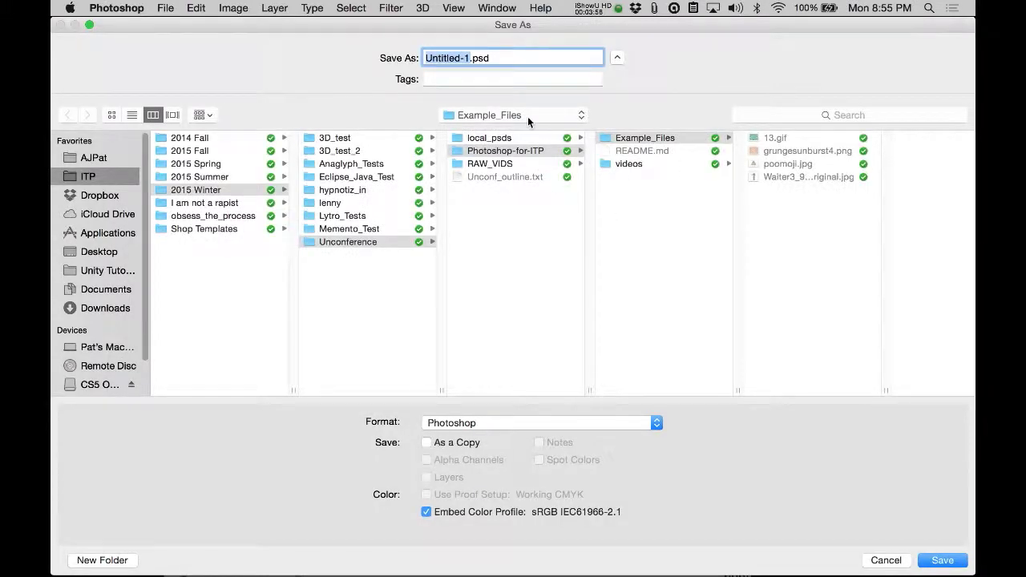
{"action": "type", "text": "Vid2"}
{"action": "key", "text": "Return"}
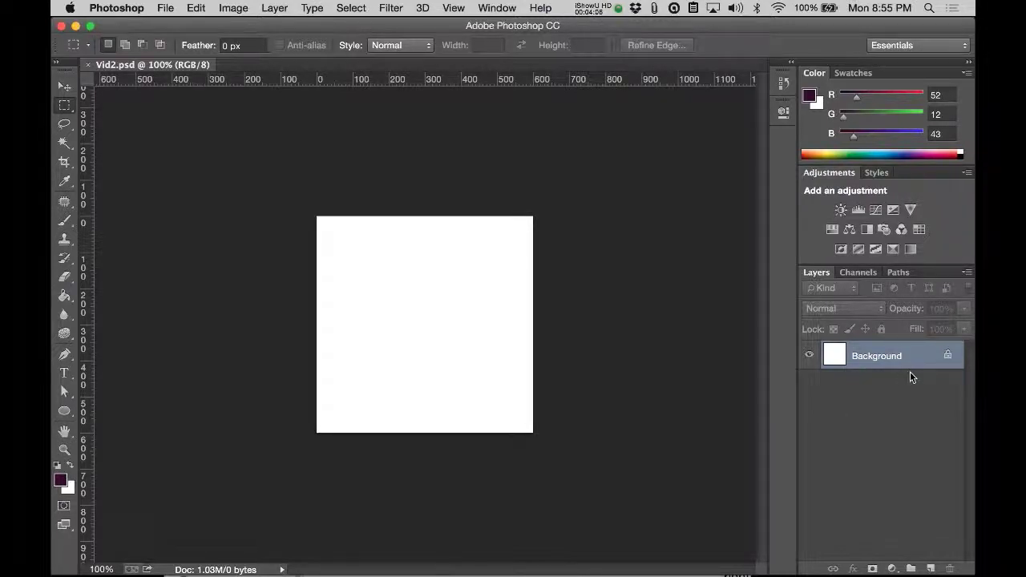
Step: Switch to Finder and preview poomoji.jpg, 13.gif and grungesunburst4.png in the Example_Files folder
{"action": "key", "text": "super+Tab"}
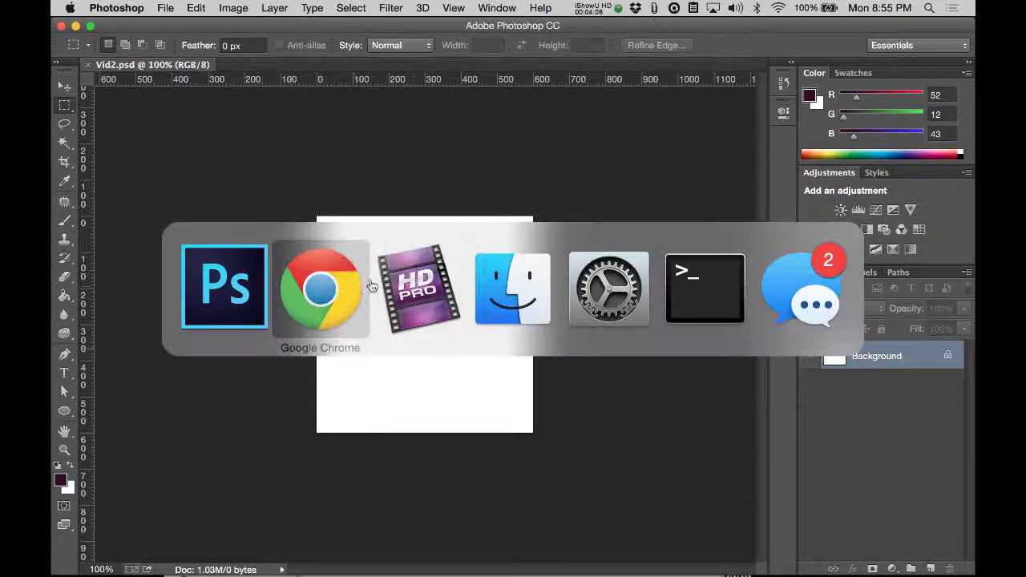
{"action": "left_click", "coordinate": [482, 309]}
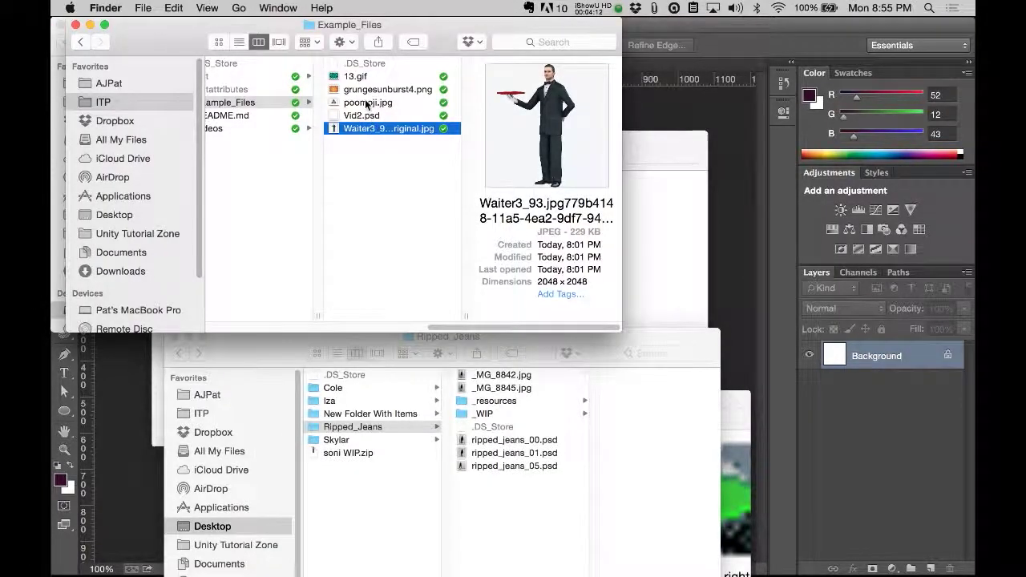
{"action": "left_click", "coordinate": [361, 102]}
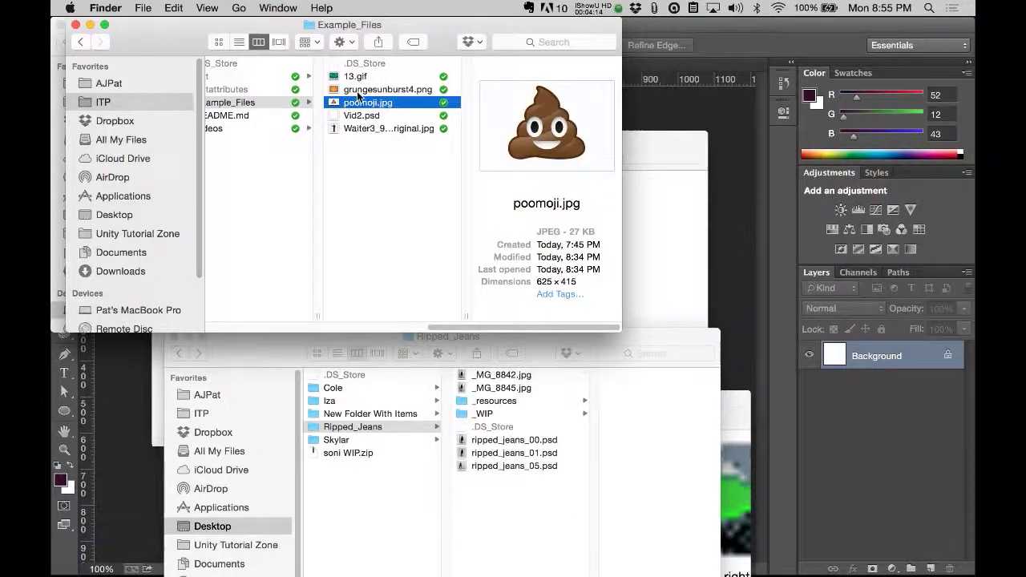
{"action": "key", "text": "Up"}
{"action": "key", "text": "Up"}
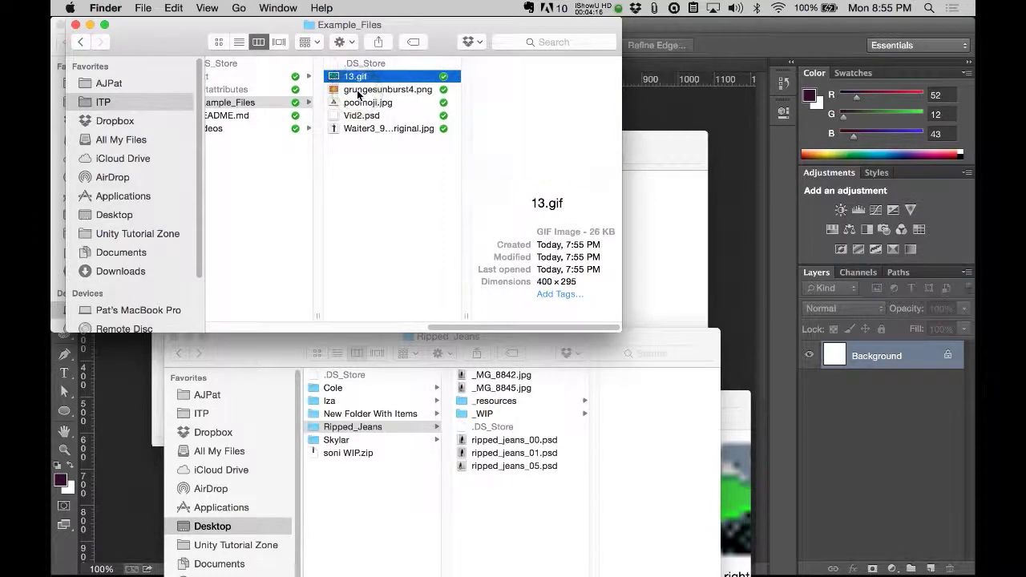
{"action": "key", "text": "Down"}
{"action": "key", "text": "Up"}
{"action": "key", "text": "Down"}
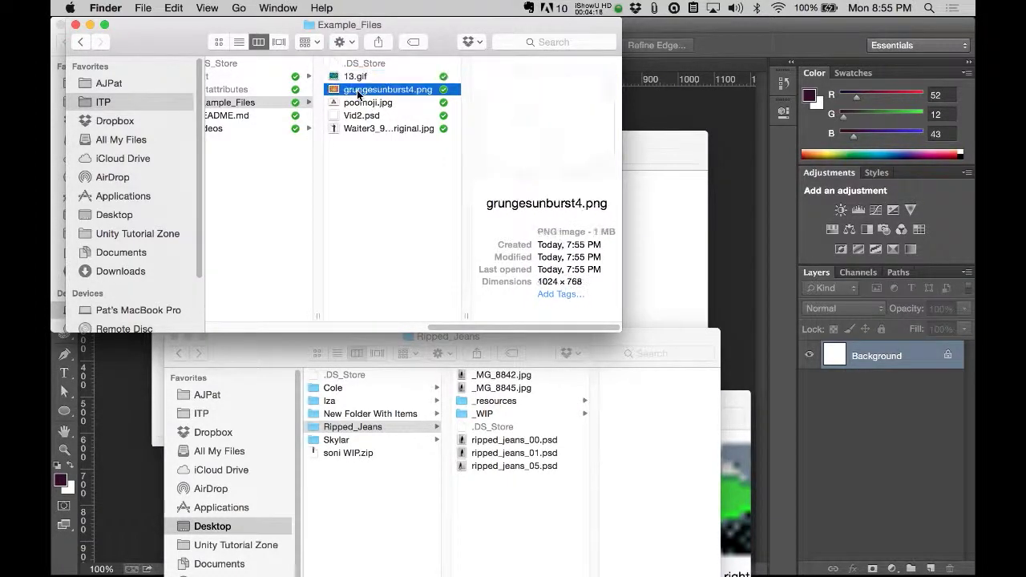
{"action": "key", "text": "Down"}
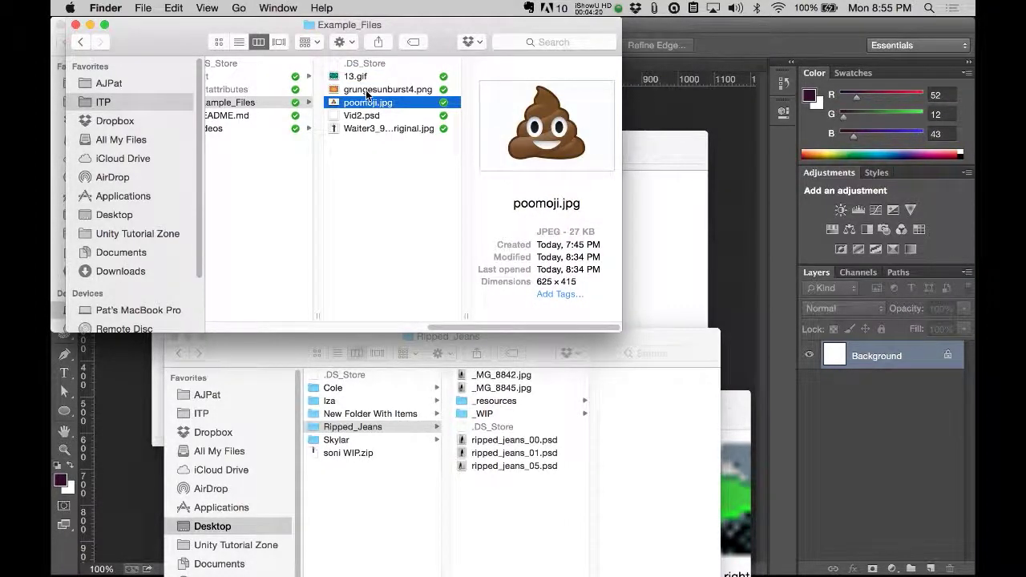
Step: Place grungesunburst4.png and poomoji.jpg together from Finder into the Vid2.psd document in Photoshop at their default positions
{"action": "left_click", "coordinate": [366, 90], "text": "shift"}
{"action": "left_click_drag", "start_coordinate": [355, 95], "coordinate": [435, 312]}
{"action": "key", "text": "super+Tab"}
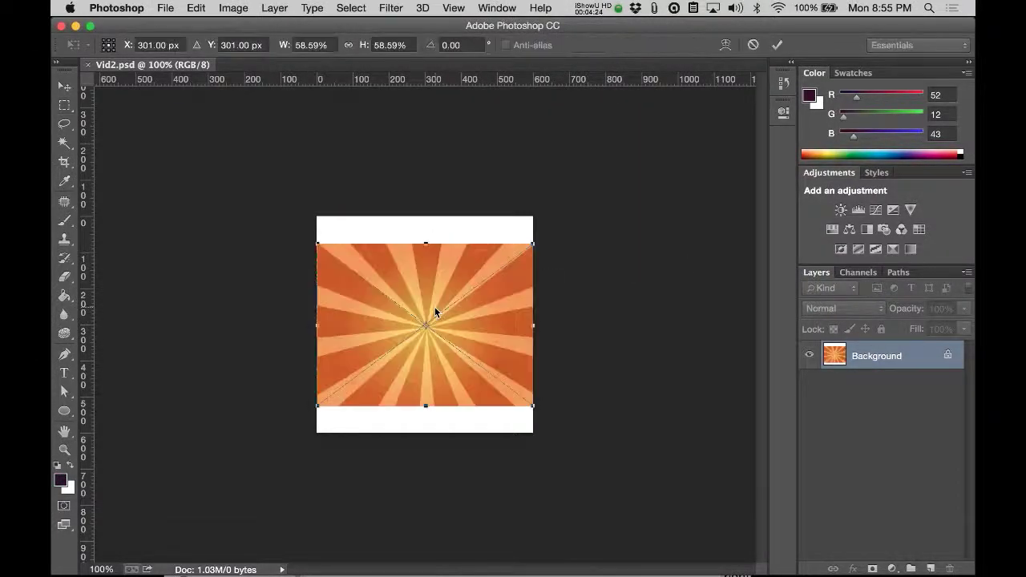
{"action": "key", "text": "Return"}
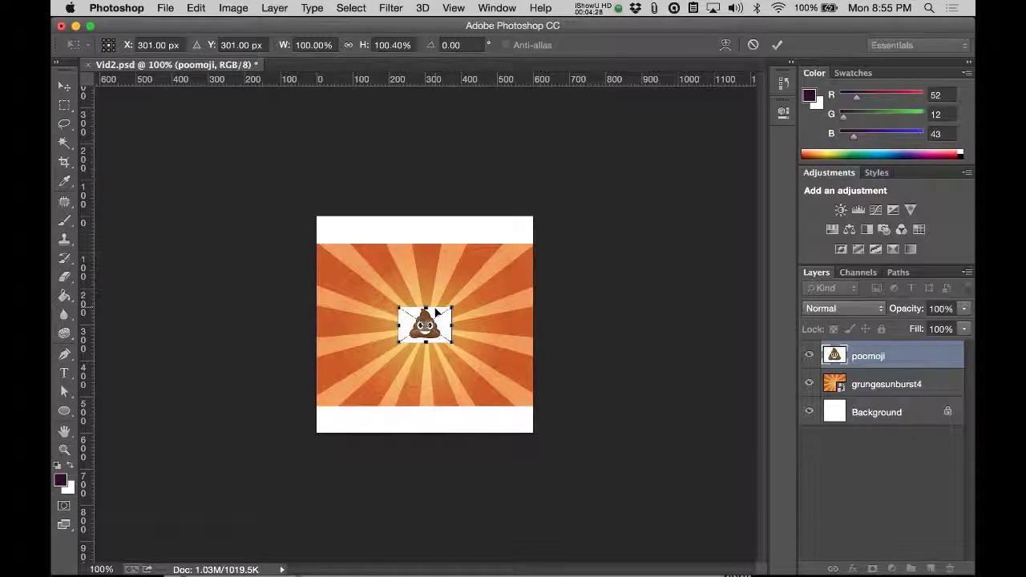
{"action": "key", "text": "Return"}
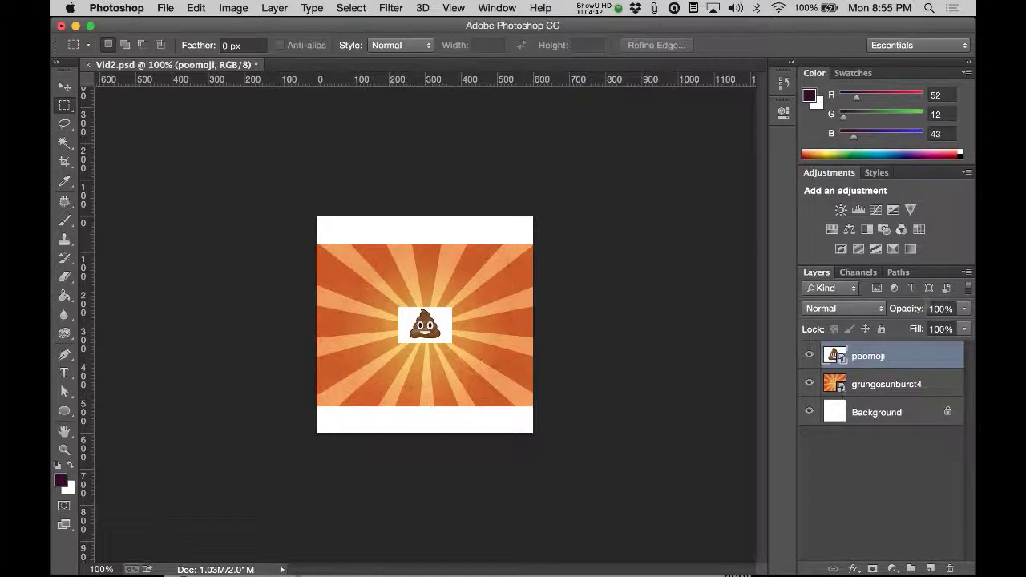
Step: Set the layer thumbnails to a larger size in the Layers panel options
{"action": "left_click", "coordinate": [968, 274]}
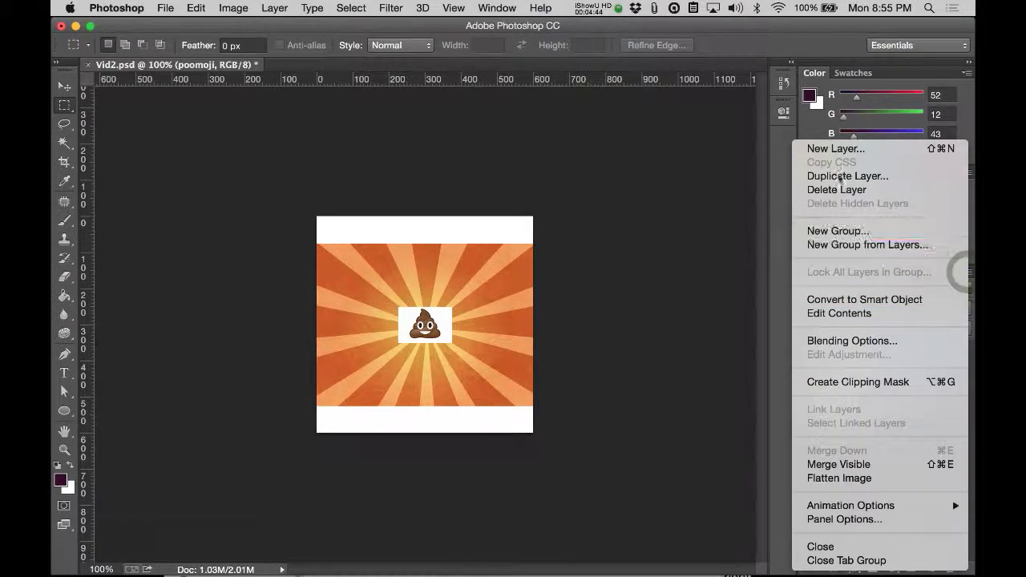
{"action": "left_click", "coordinate": [830, 519]}
{"action": "left_click", "coordinate": [454, 302]}
{"action": "left_click", "coordinate": [667, 174]}
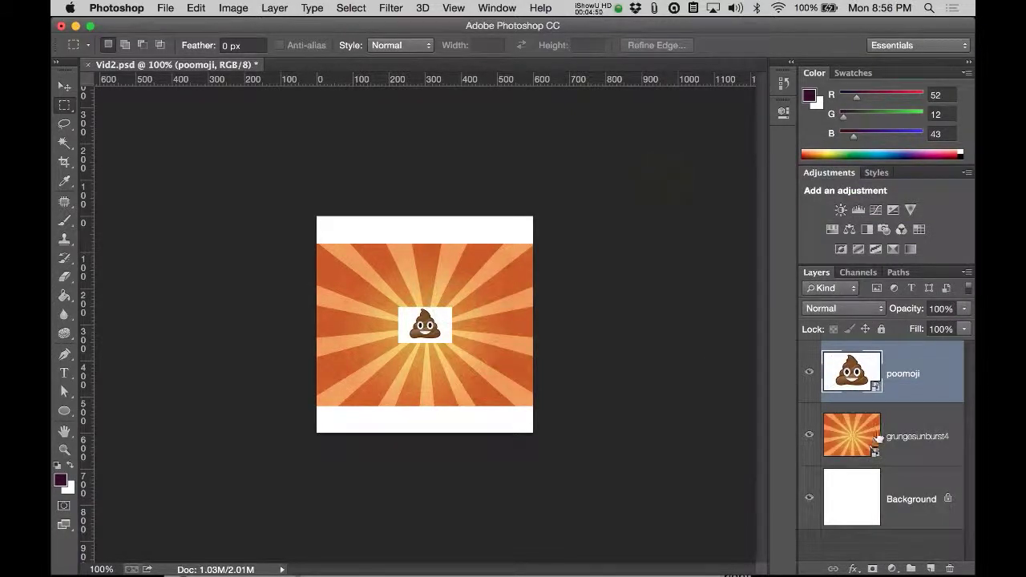
Step: Duplicate the poomoji smart object layer and rasterize the copy
{"action": "left_click", "coordinate": [918, 396]}
{"action": "key", "text": "super+j"}
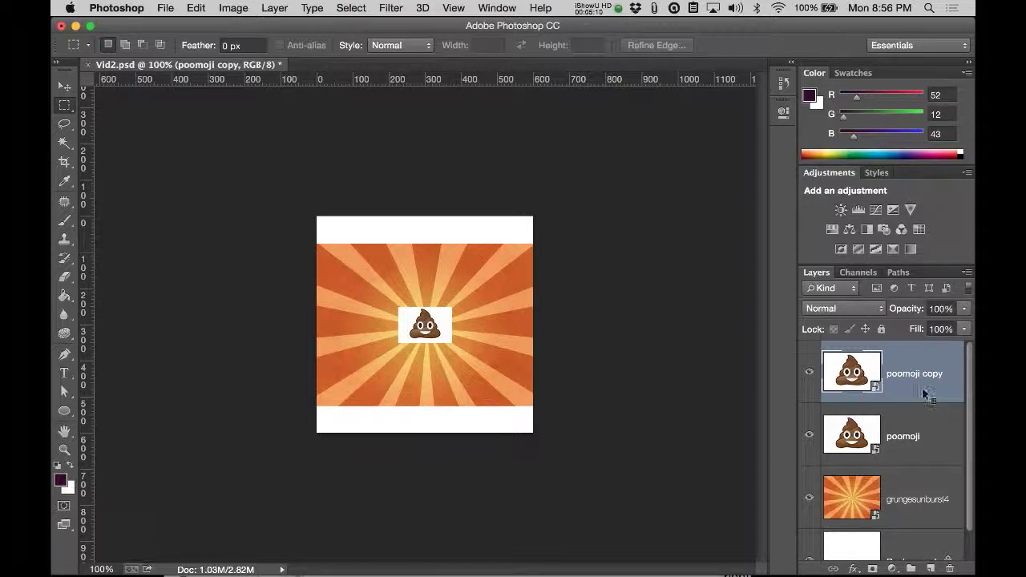
{"action": "right_click", "coordinate": [922, 393]}
{"action": "left_click", "coordinate": [781, 191]}
Step: Move the poomoji copy horizontally about 195 px to the right of the original
{"action": "key", "text": "v"}
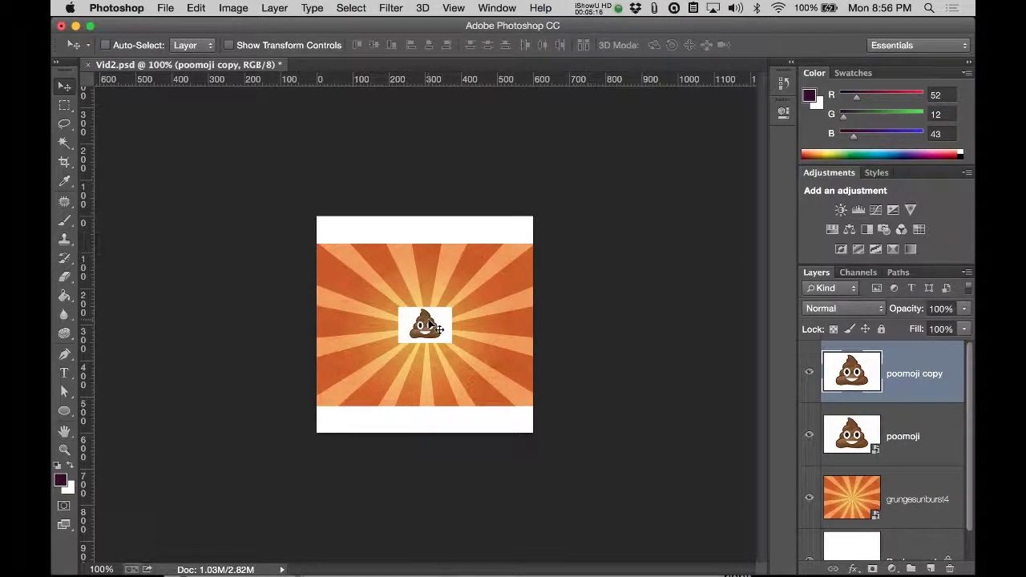
{"action": "left_click_drag", "start_coordinate": [437, 326], "coordinate": [496, 326]}
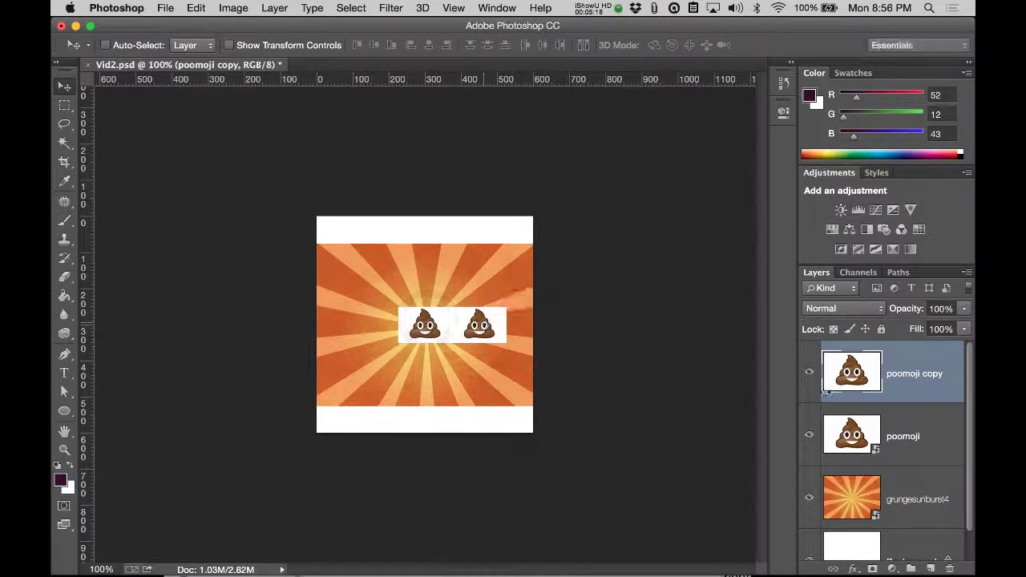
{"action": "left_click_drag", "start_coordinate": [477, 327], "coordinate": [493, 327]}
Step: Select both poomoji layers and scale them down together to about a third of their size
{"action": "left_click", "coordinate": [929, 437], "text": "shift"}
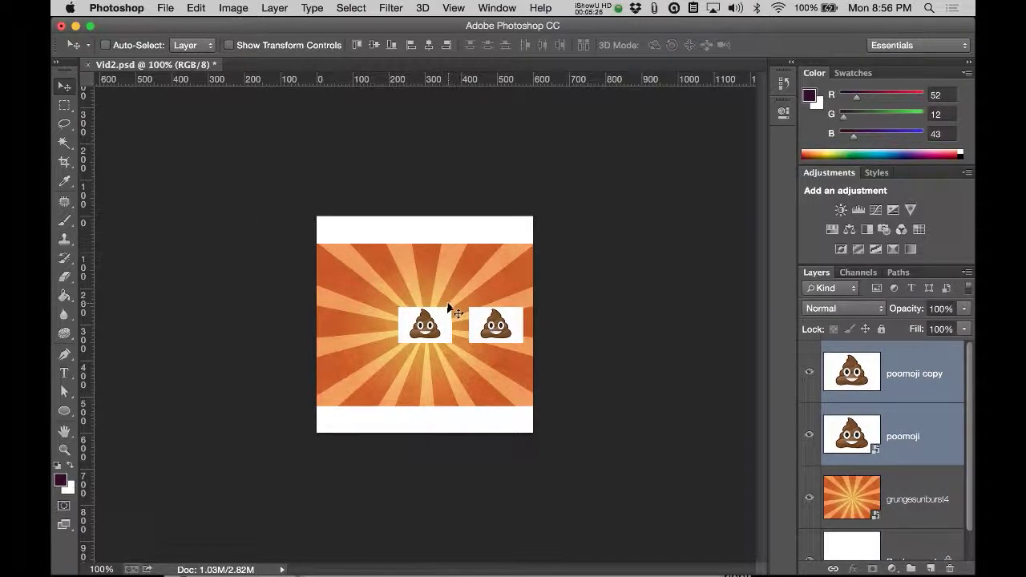
{"action": "key", "text": "super+t"}
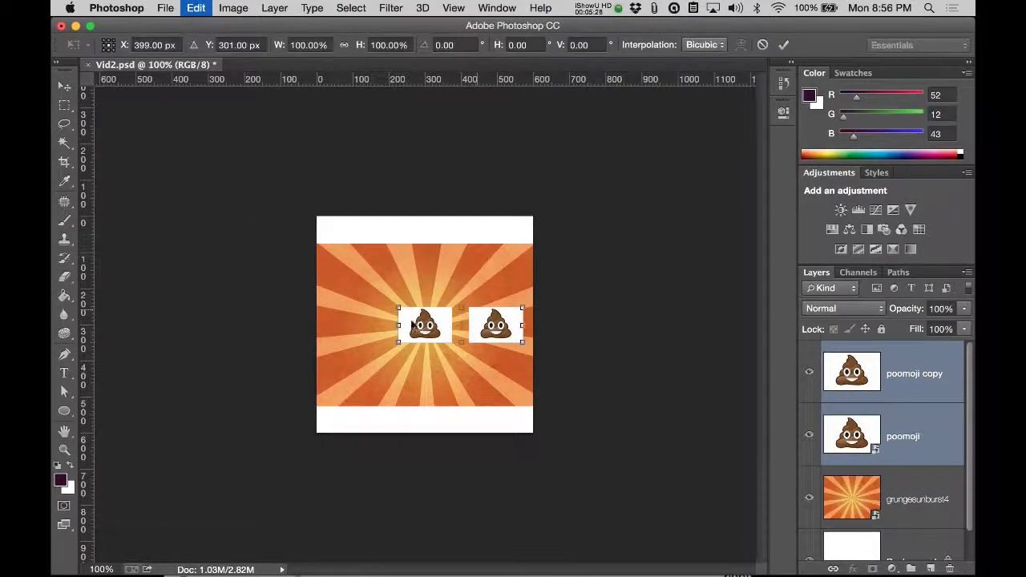
{"action": "left_click_drag", "start_coordinate": [394, 306], "coordinate": [473, 363]}
{"action": "key", "text": "Return"}
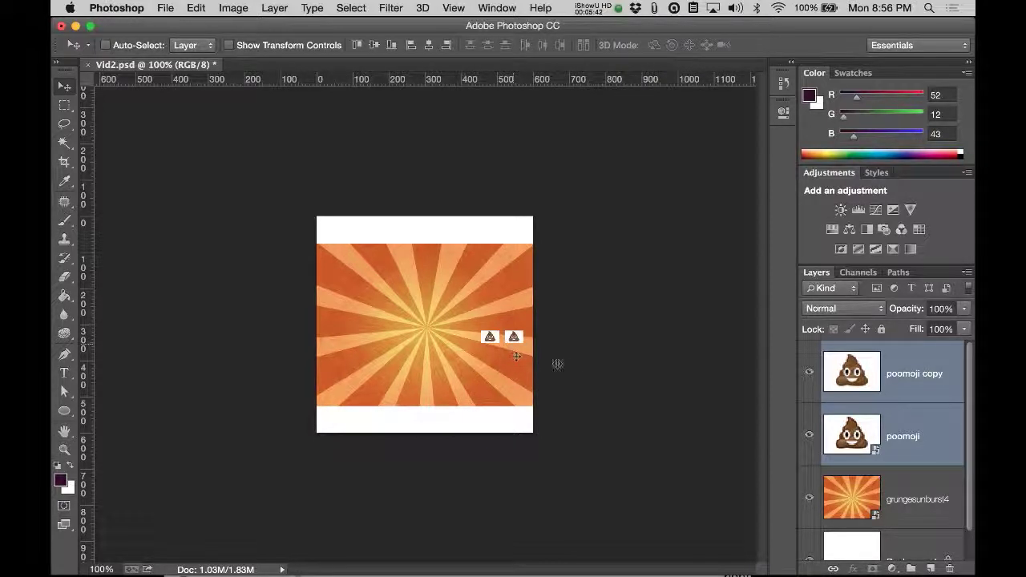
Step: Scale both poomoji layers back up together to about 520% with Free Transform
{"action": "key", "text": "ctrl+t"}
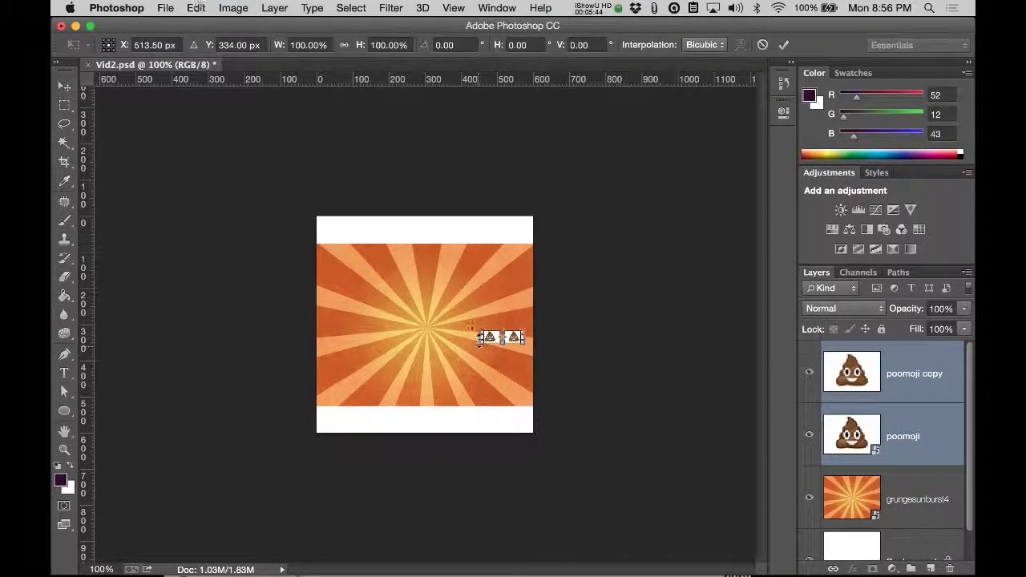
{"action": "left_click_drag", "start_coordinate": [481, 330], "coordinate": [309, 255]}
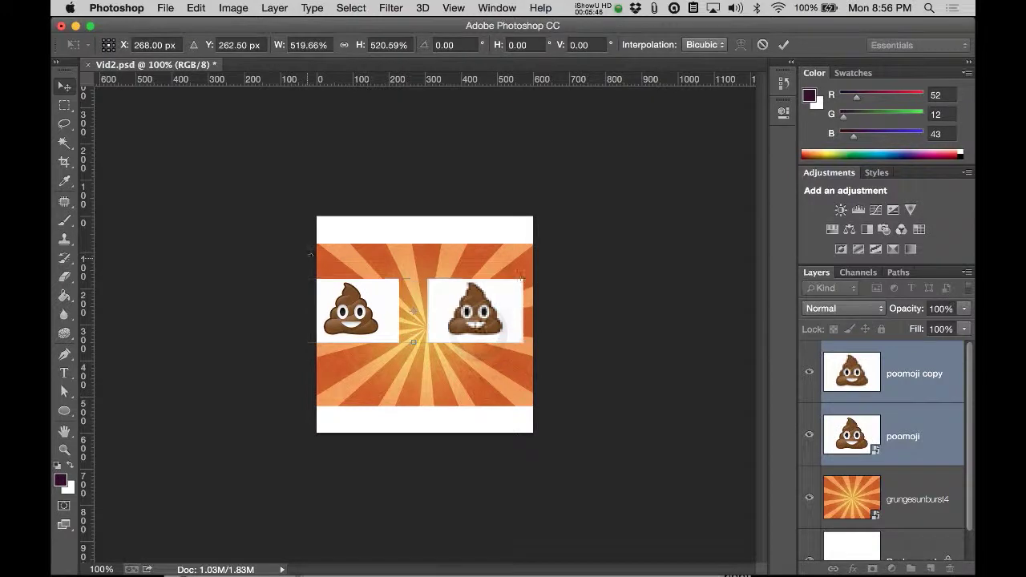
{"action": "key", "text": "Return"}
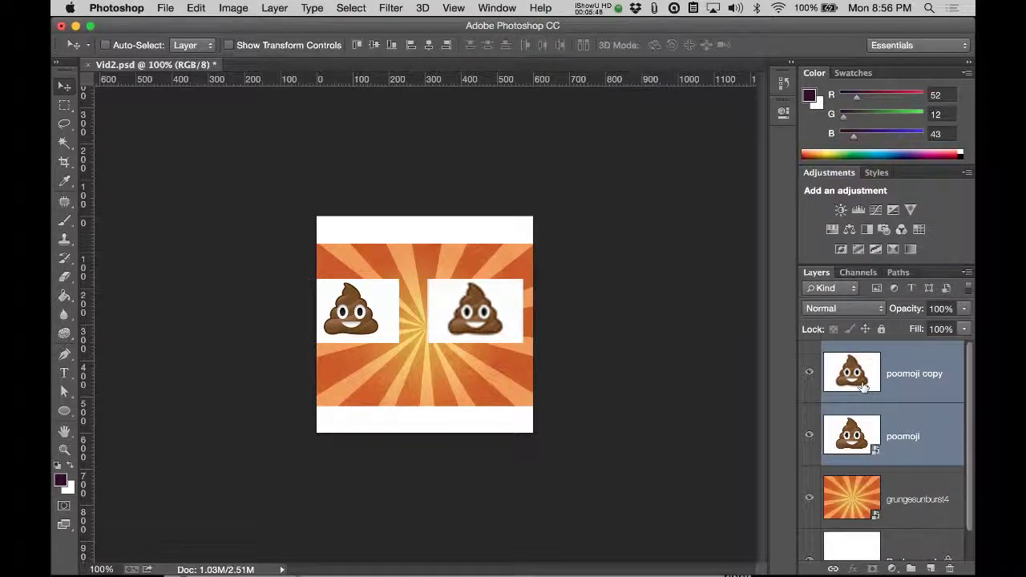
Step: Try enlarging only the poomoji smart object to about 1430% from its center, and undo the enlargement
{"action": "left_click", "coordinate": [861, 388]}
{"action": "left_click", "coordinate": [900, 425]}
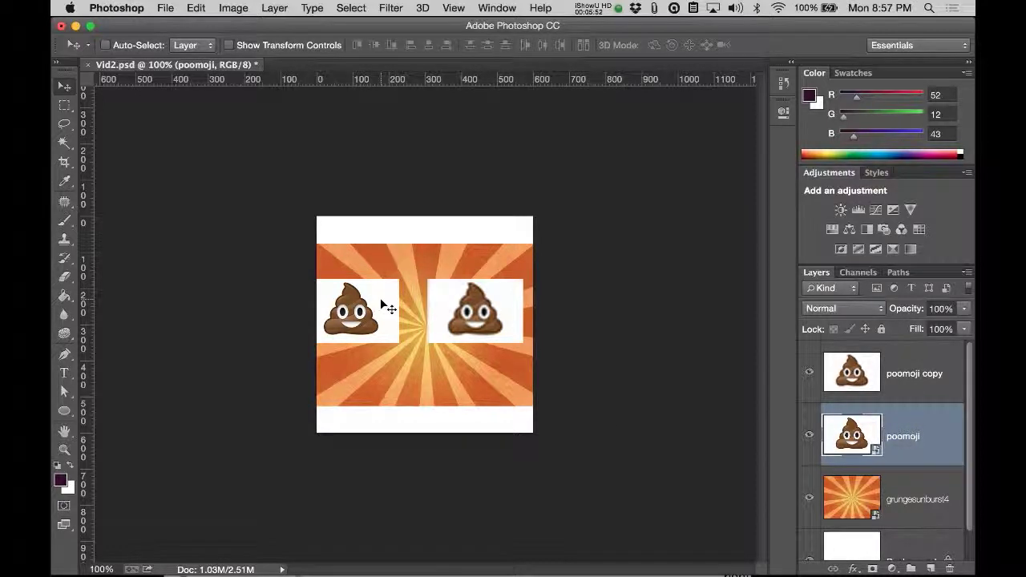
{"action": "key", "text": "super+t"}
{"action": "left_click_drag", "start_coordinate": [400, 280], "coordinate": [756, 46]}
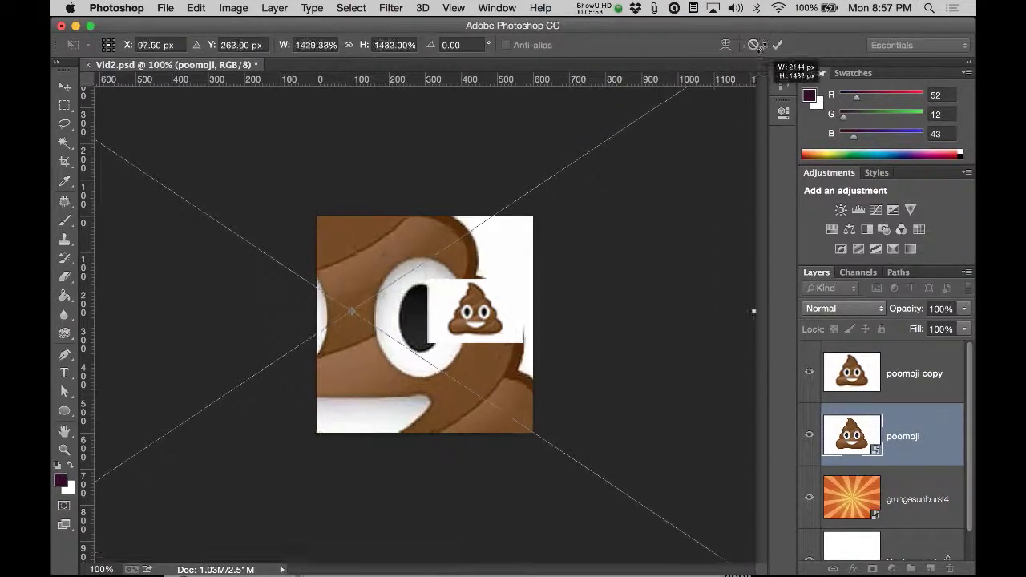
{"action": "key", "text": "Return"}
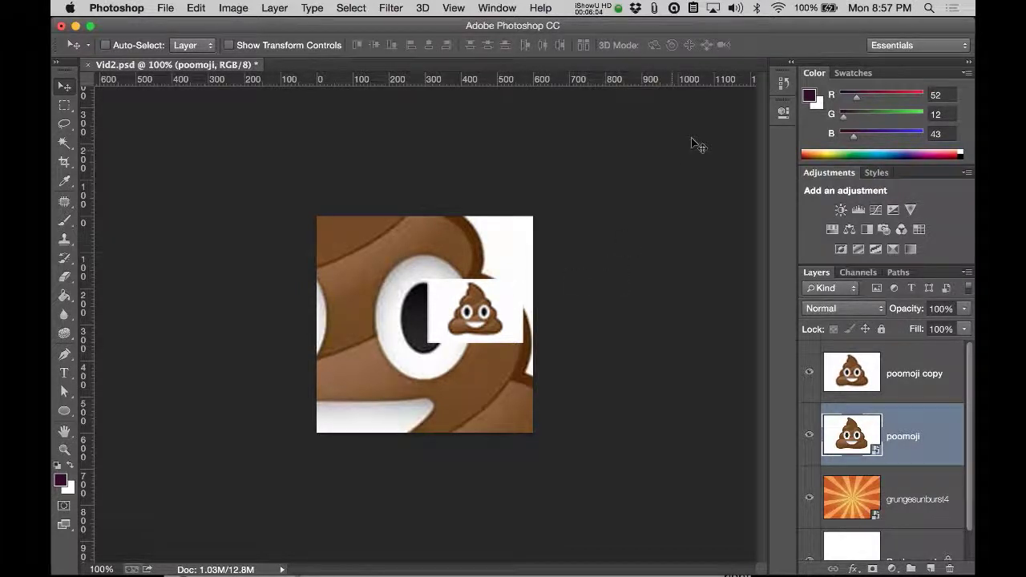
{"action": "key", "text": "ctrl+z"}
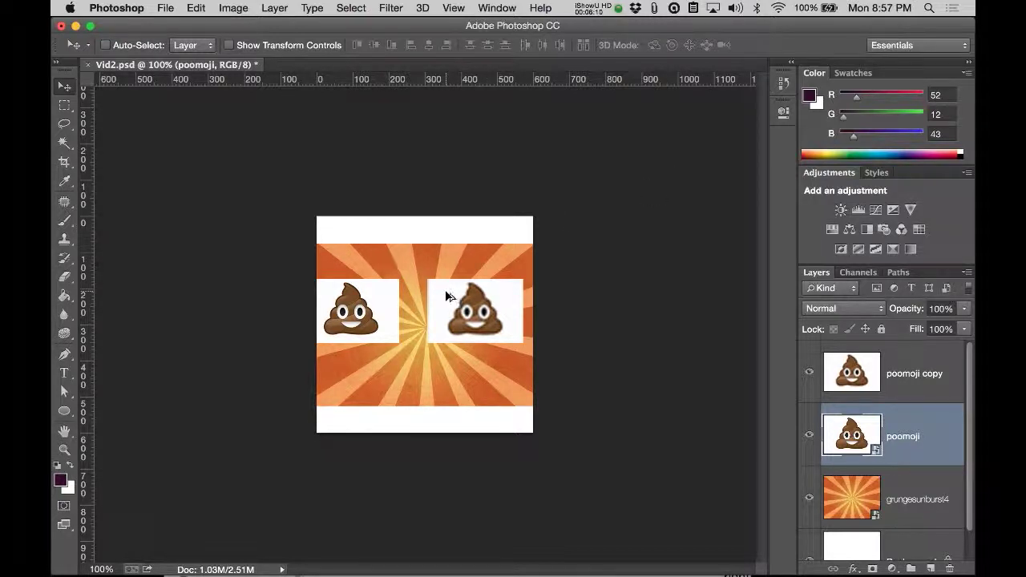
Step: Step back in history to before both poomoji layers were enlarged, and toggle repeatedly between undo and redo
{"action": "key", "text": "alt+super+z"}
{"action": "key", "text": "alt+super+z"}
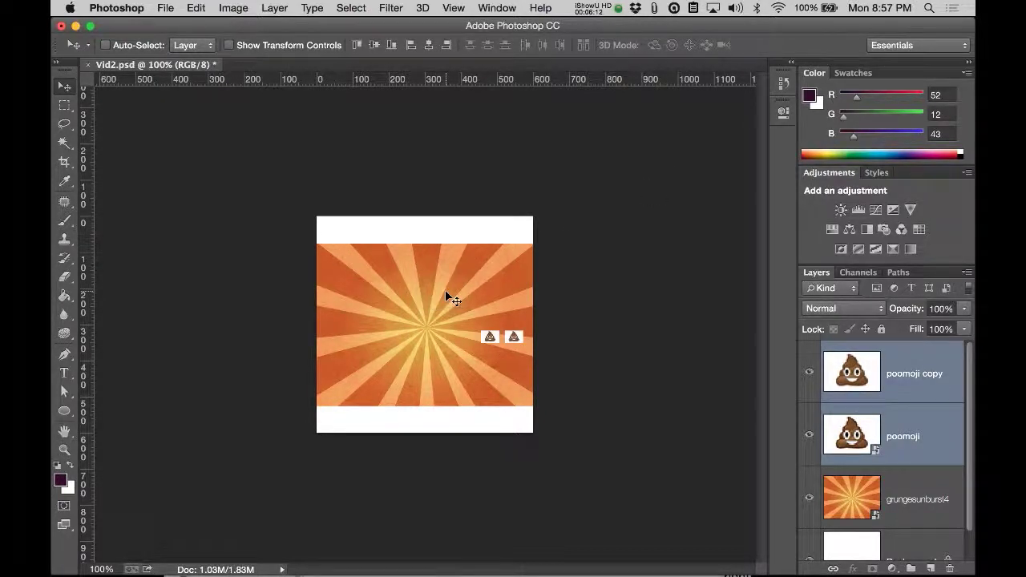
{"action": "key", "text": "super+z"}
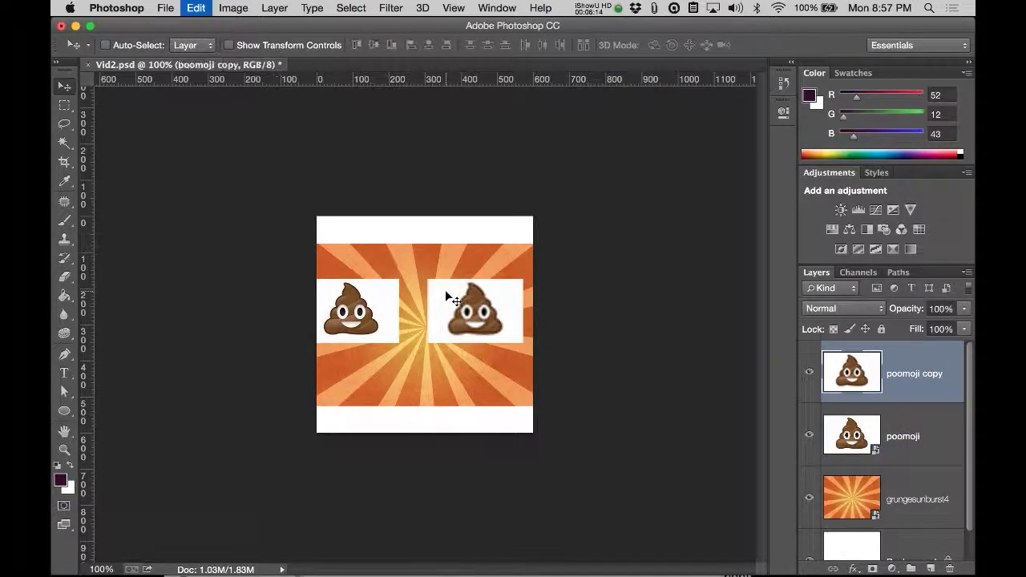
{"action": "key", "text": "super+z"}
{"action": "key", "text": "super+z"}
{"action": "key", "text": "super+z"}
{"action": "key", "text": "super+z"}
{"action": "key", "text": "super+z"}
{"action": "key", "text": "super+z"}
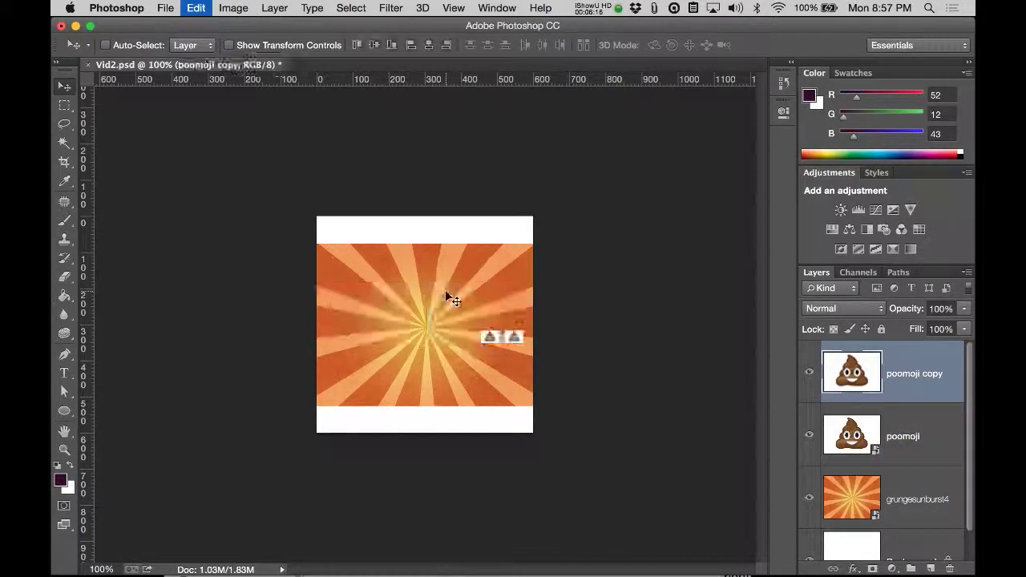
{"action": "key", "text": "super+z"}
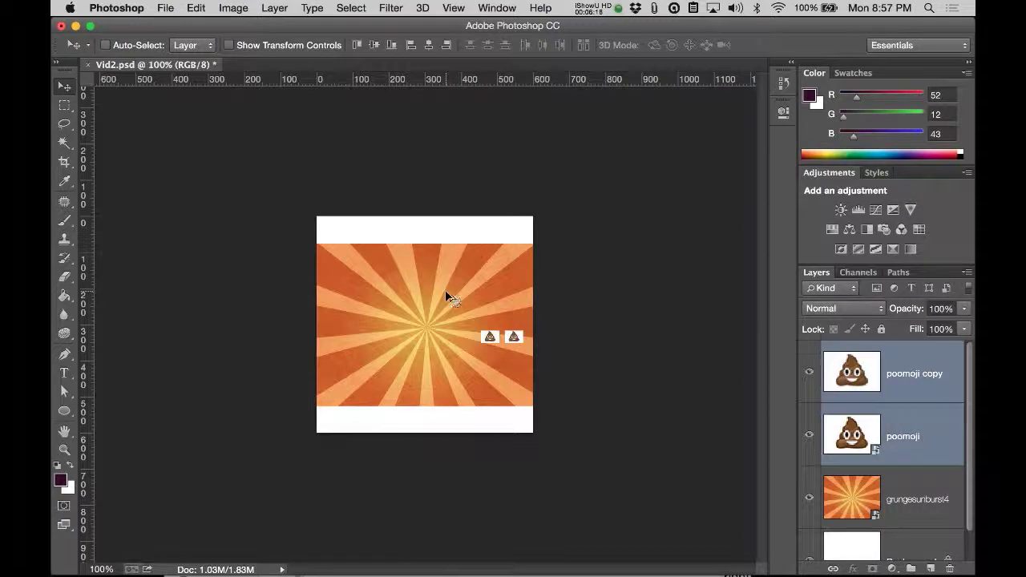
{"action": "key", "text": "super+z"}
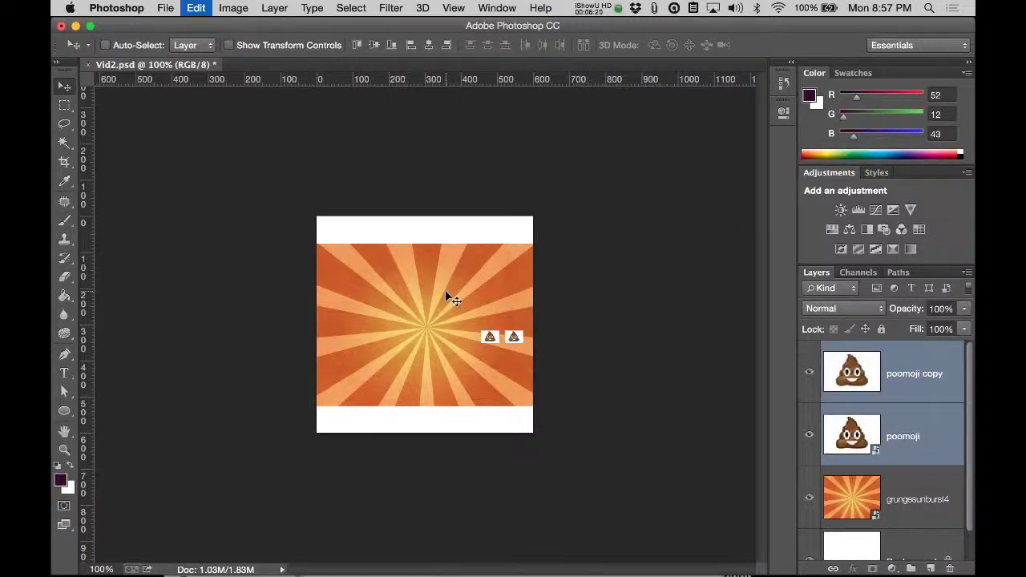
Step: Nudge the poomoji smart object layer 60 px to the right with the Move tool
{"action": "left_click", "coordinate": [894, 428]}
{"action": "key", "text": "shift+Right"}
{"action": "key", "text": "shift+Right"}
{"action": "key", "text": "shift+Right"}
{"action": "key", "text": "shift+Right"}
{"action": "key", "text": "shift+Right"}
{"action": "key", "text": "shift+Right"}
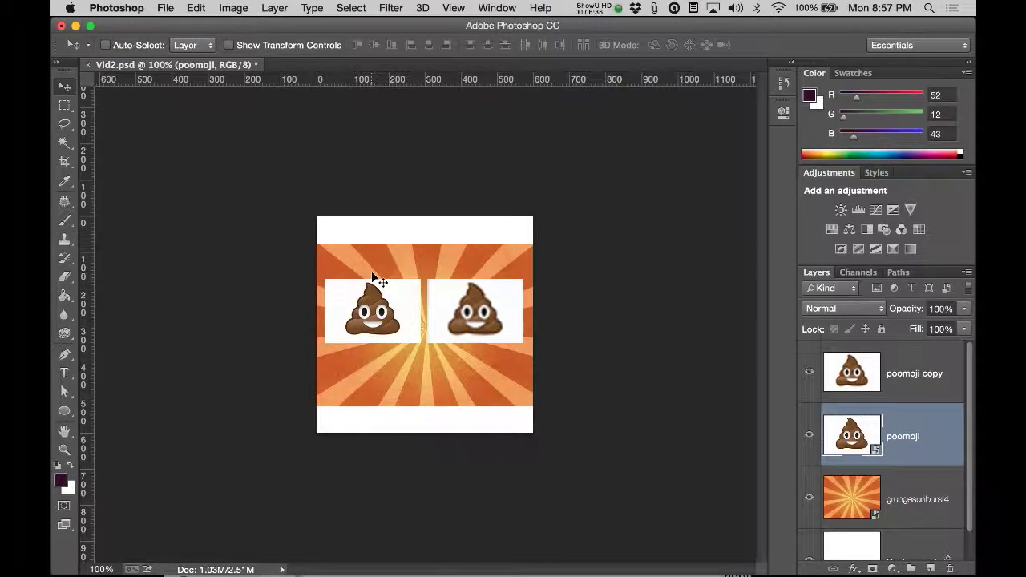
Step: Compare the two poomoji layers by selecting each and switching the poomoji copy layer's visibility off and back on
{"action": "left_click", "coordinate": [902, 376]}
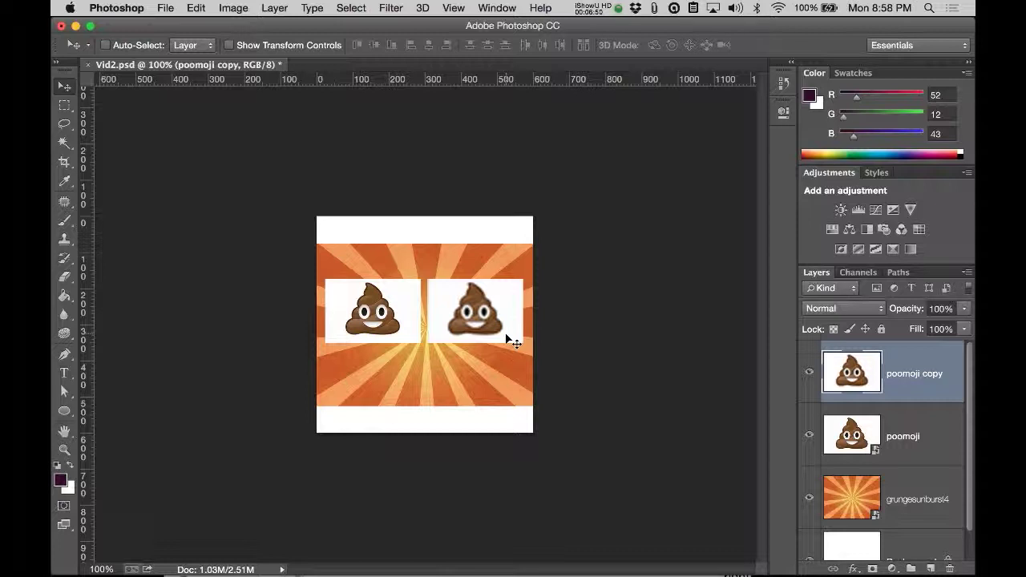
{"action": "left_click", "coordinate": [449, 319]}
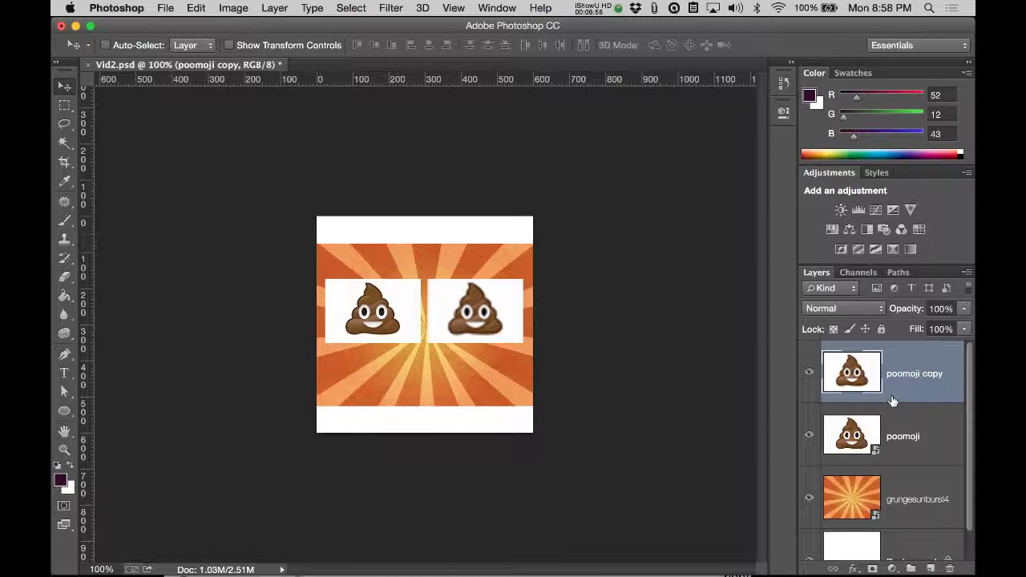
{"action": "left_click", "coordinate": [808, 374]}
{"action": "left_click", "coordinate": [934, 440]}
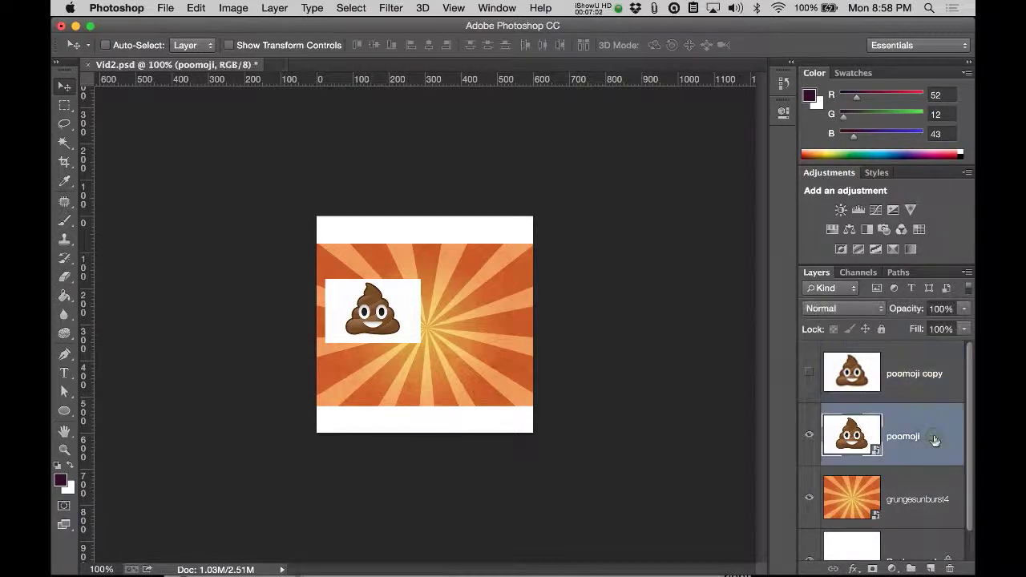
{"action": "left_click", "coordinate": [808, 373]}
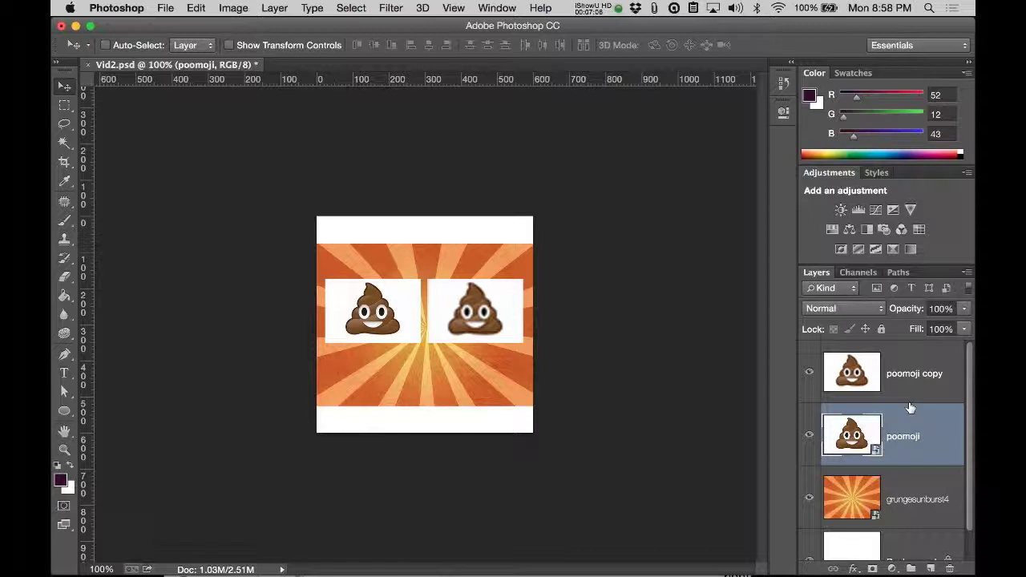
{"action": "left_click", "coordinate": [902, 379]}
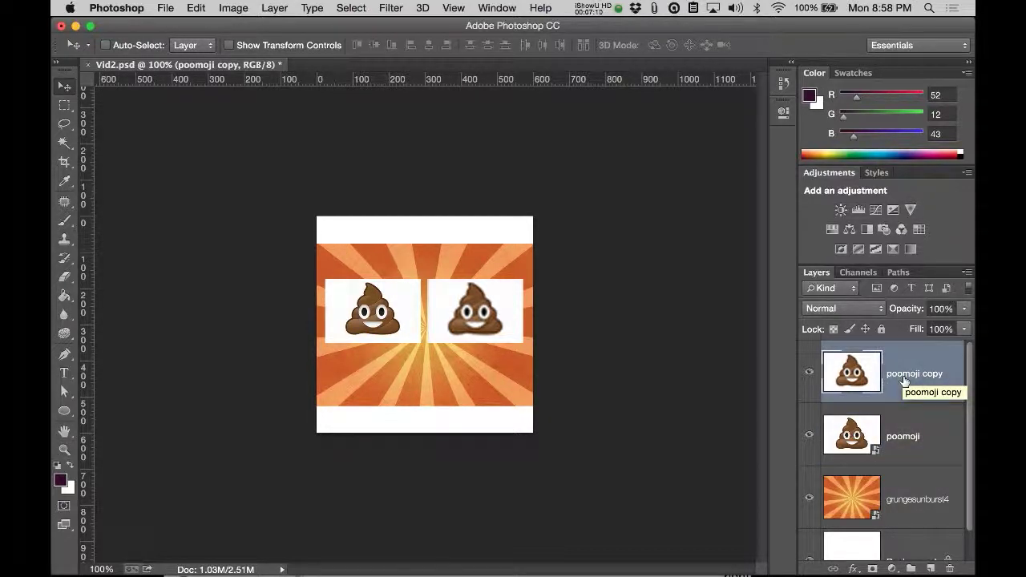
Step: Look at Color Balance for the poomoji copy layer without changing it, and try a direct Hue/Saturation shift with hue 180
{"action": "key", "text": "super+b"}
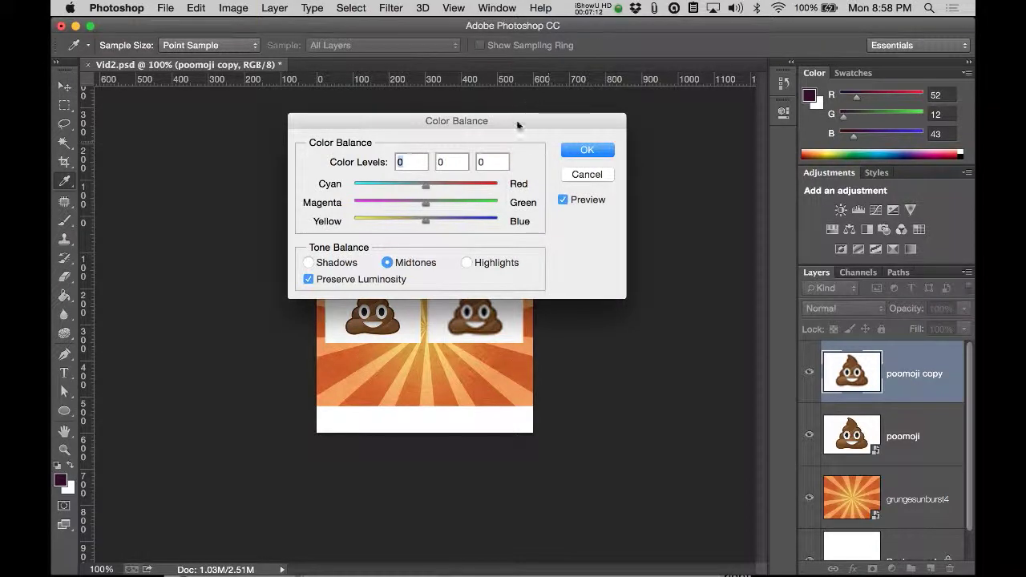
{"action": "left_click", "coordinate": [573, 156]}
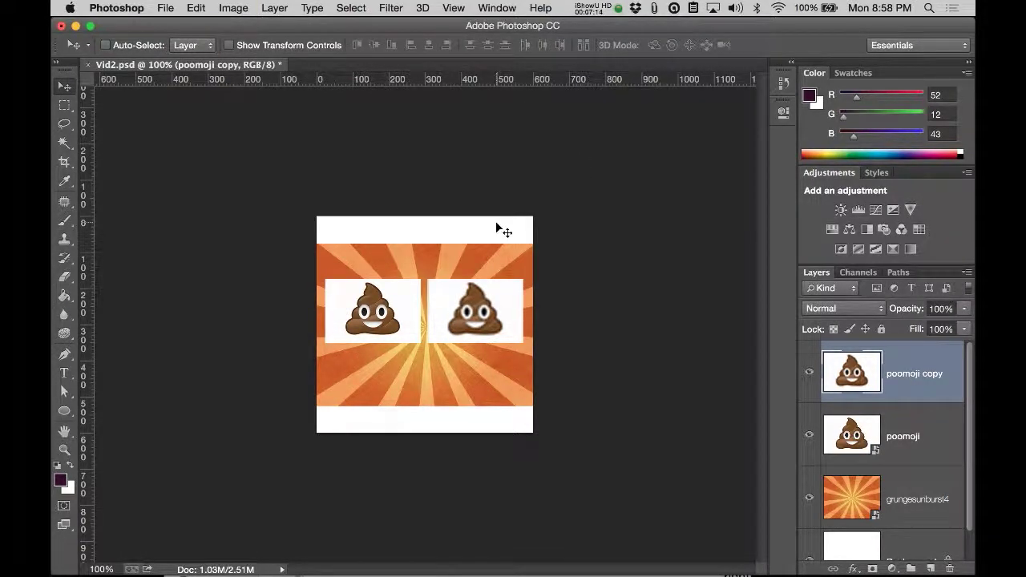
{"action": "key", "text": "super+u"}
{"action": "type", "text": "180"}
{"action": "key", "text": "Return"}
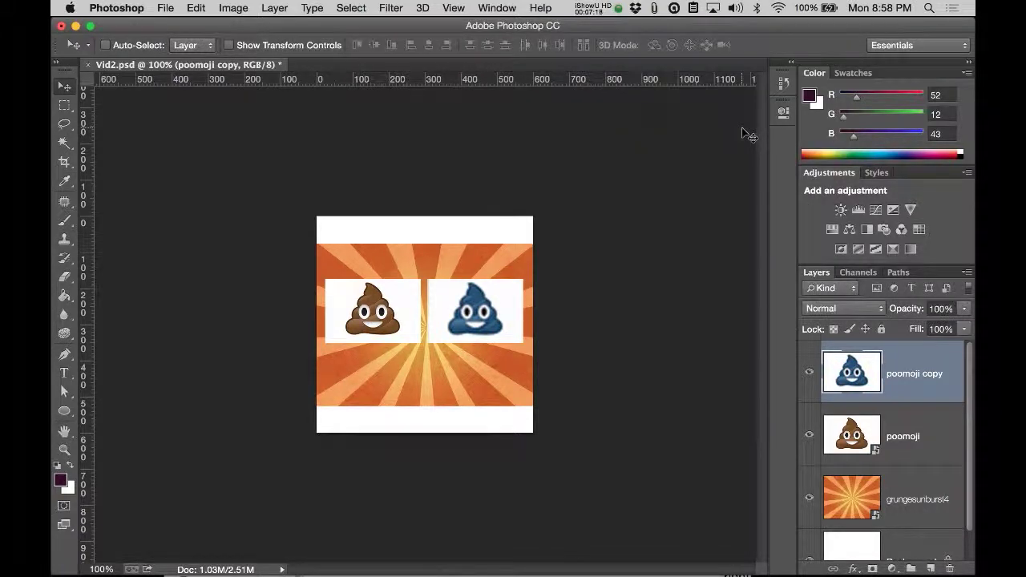
Step: Try a direct Curves adjustment on the poomoji copy layer, moving the white point strongly and the black point slightly inward
{"action": "key", "text": "super+m"}
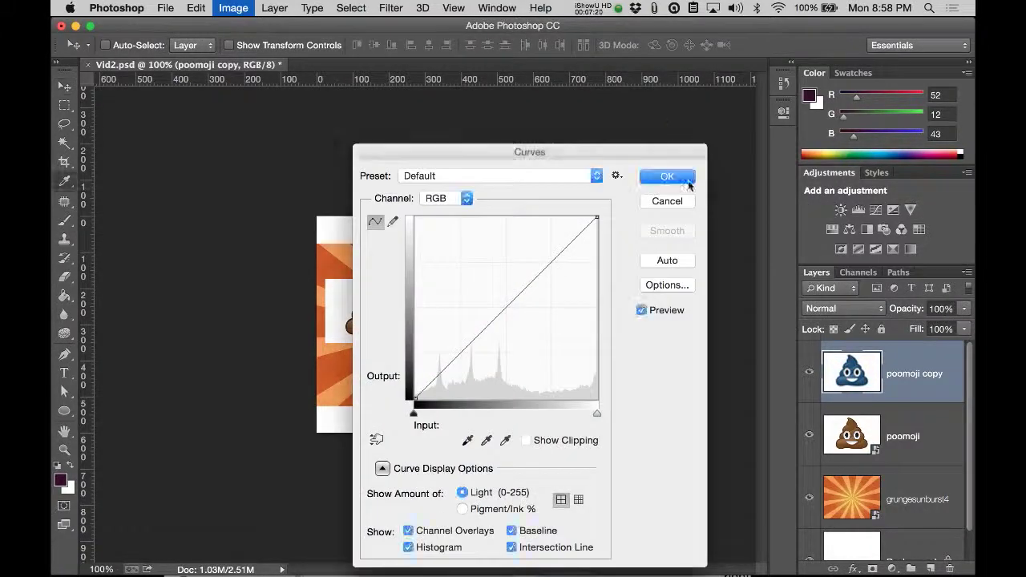
{"action": "left_click_drag", "start_coordinate": [673, 144], "coordinate": [852, 74]}
{"action": "left_click_drag", "start_coordinate": [824, 135], "coordinate": [738, 135]}
{"action": "left_click_drag", "start_coordinate": [641, 315], "coordinate": [666, 318]}
{"action": "key", "text": "Return"}
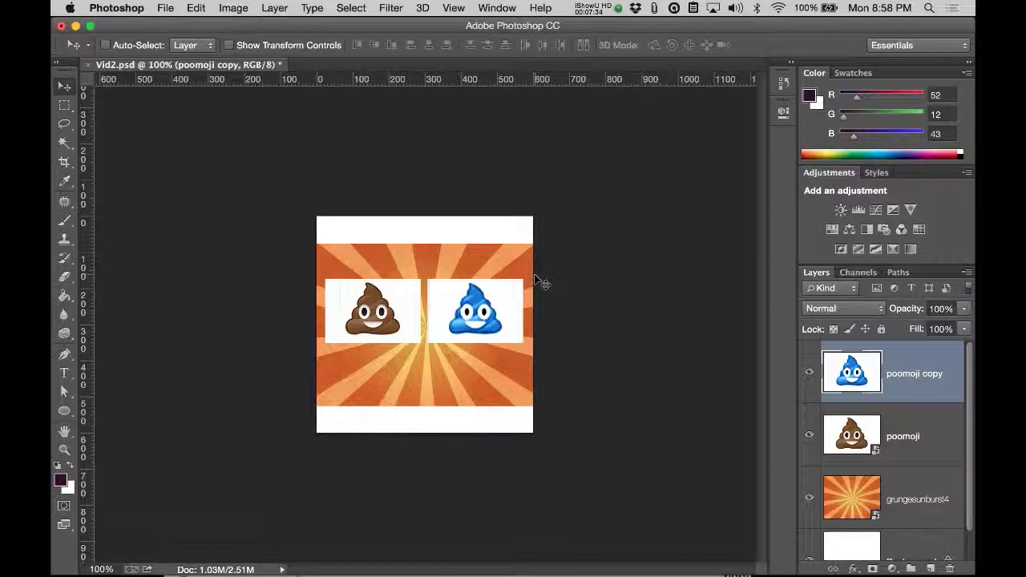
Step: Step back in history to undo the Curves and Hue/Saturation adjustments on the poomoji copy layer
{"action": "key", "text": "super+alt+z"}
{"action": "key", "text": "super+alt+z"}
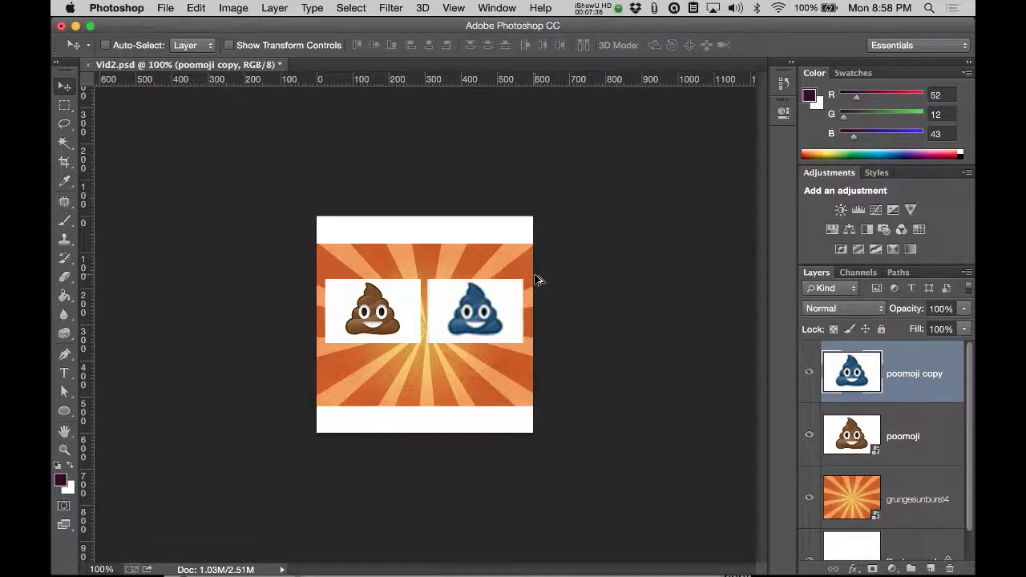
{"action": "key", "text": "super+u"}
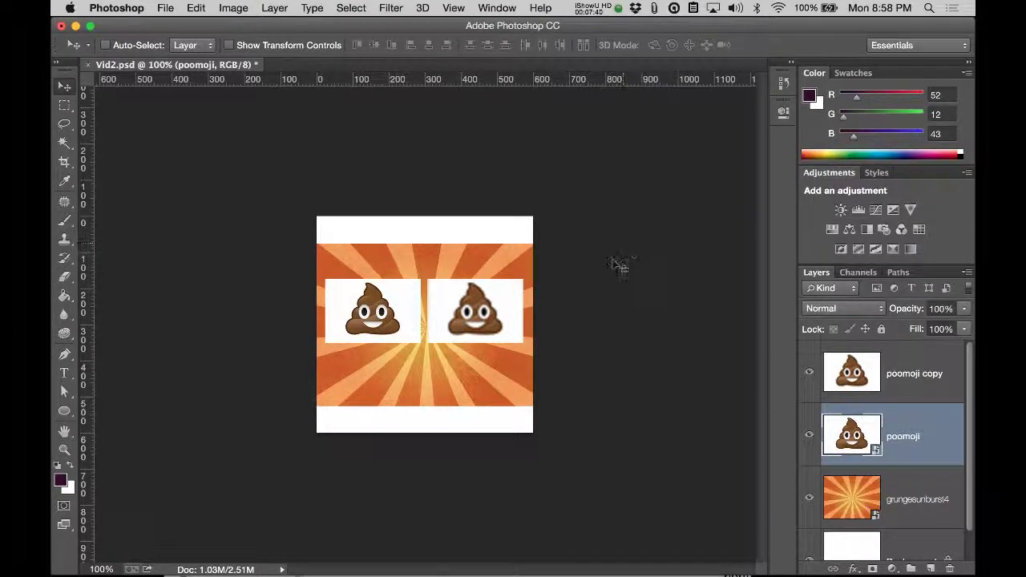
Step: Try a steeper Curves adjustment on the poomoji copy layer with the black point at input 55, and discard it
{"action": "left_click", "coordinate": [878, 388]}
{"action": "key", "text": "super+m"}
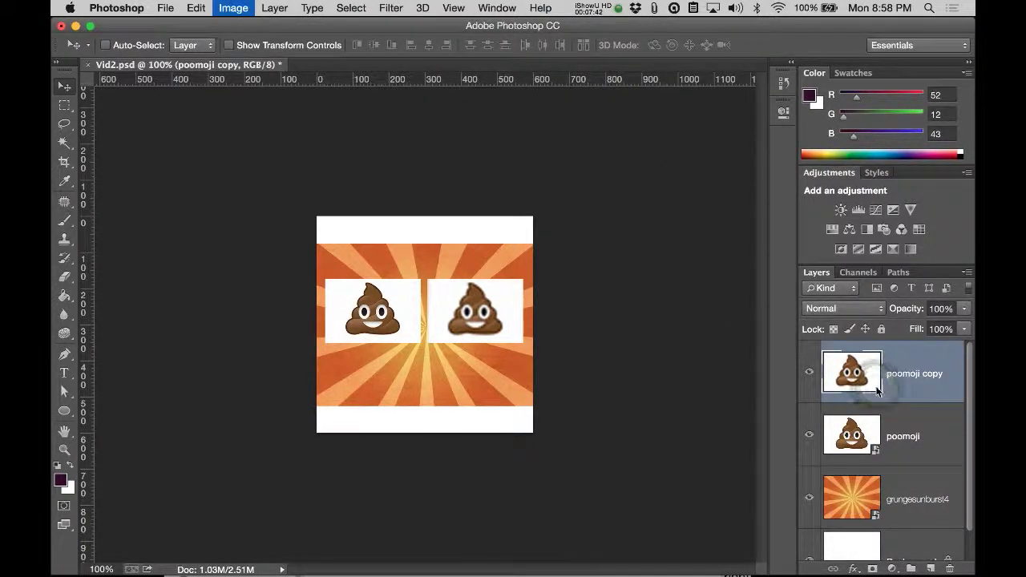
{"action": "left_click_drag", "start_coordinate": [814, 136], "coordinate": [734, 135]}
{"action": "left_click_drag", "start_coordinate": [641, 315], "coordinate": [681, 315]}
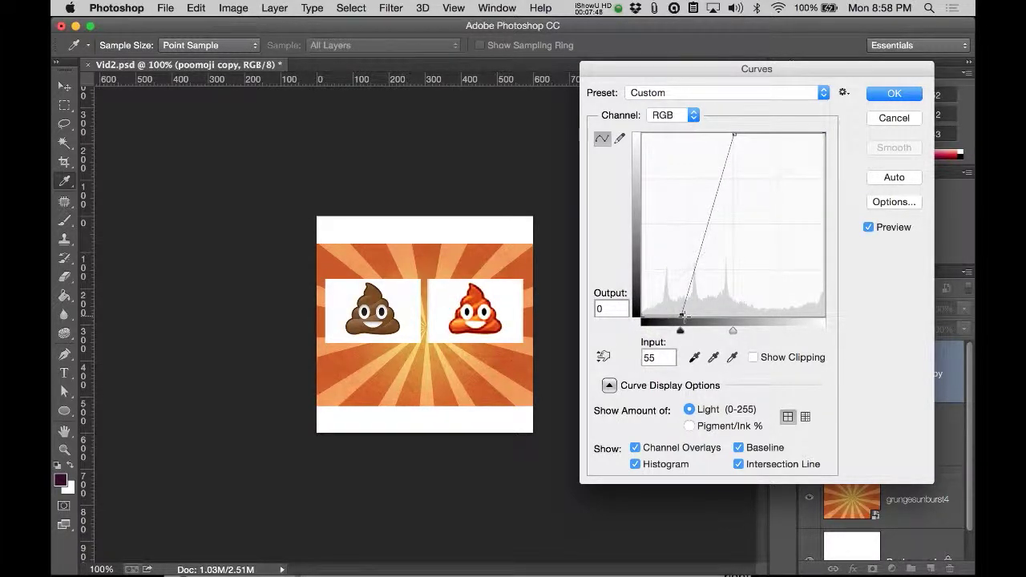
{"action": "key", "text": "Escape"}
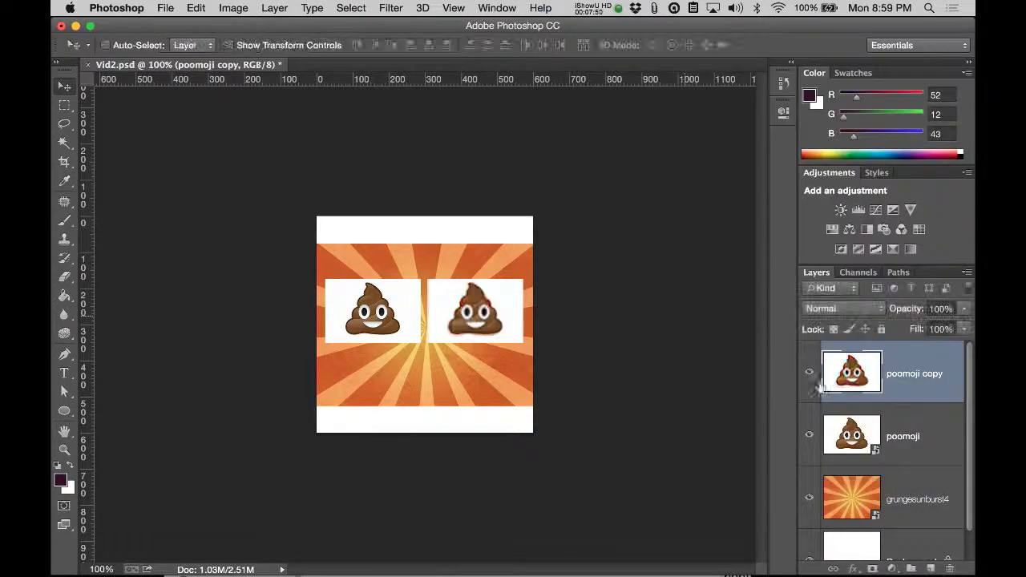
Step: Hide the poomoji copy layer and add a Hue/Saturation adjustment layer with hue -114 directly below it
{"action": "left_click", "coordinate": [809, 372]}
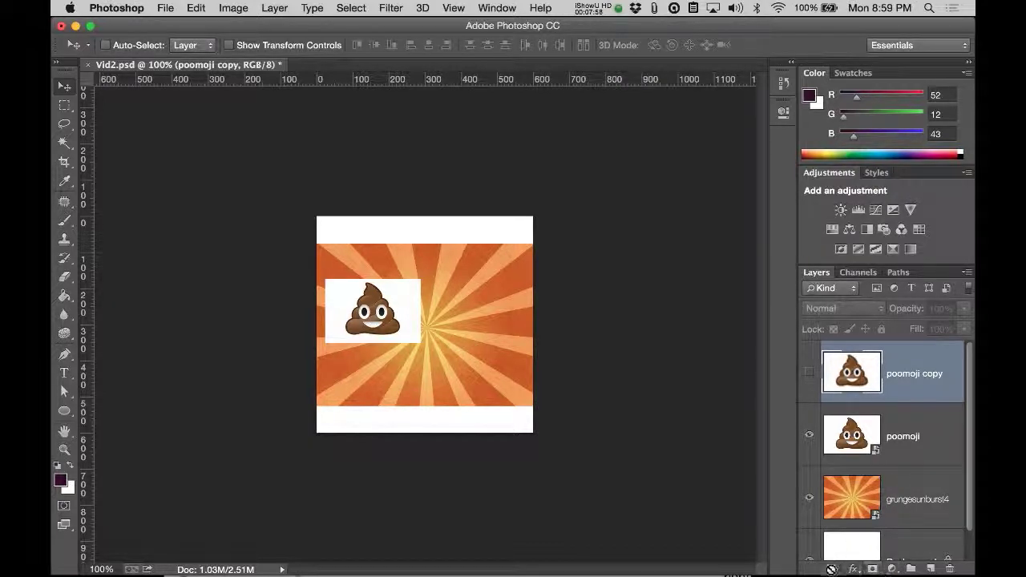
{"action": "left_click", "coordinate": [892, 569]}
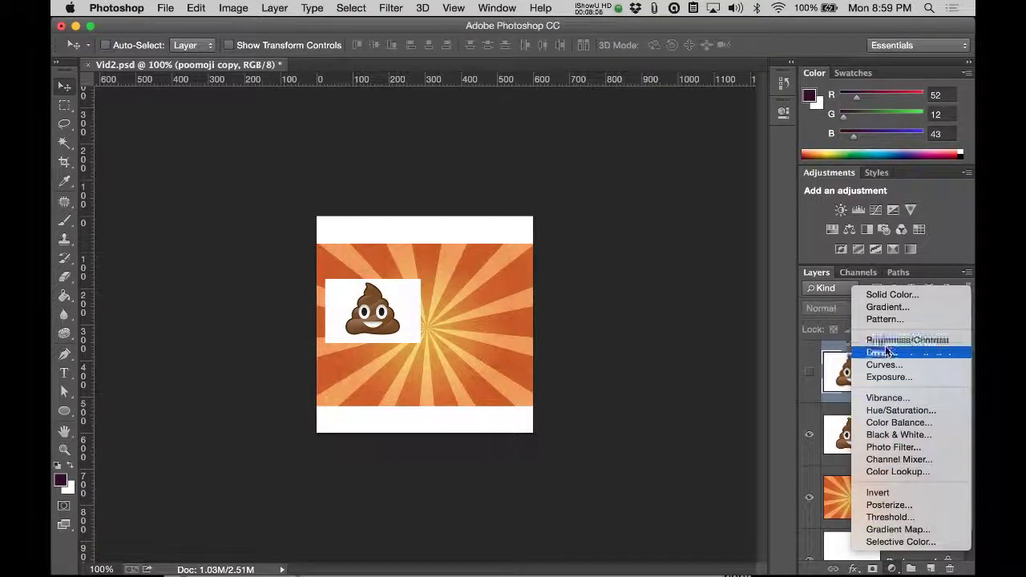
{"action": "left_click", "coordinate": [885, 411]}
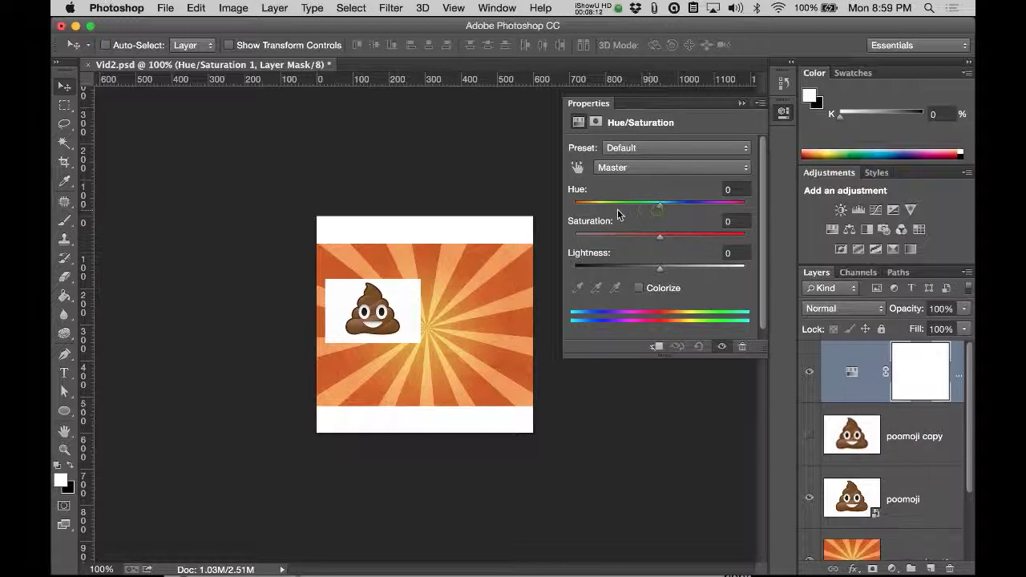
{"action": "left_click_drag", "start_coordinate": [658, 210], "coordinate": [597, 211]}
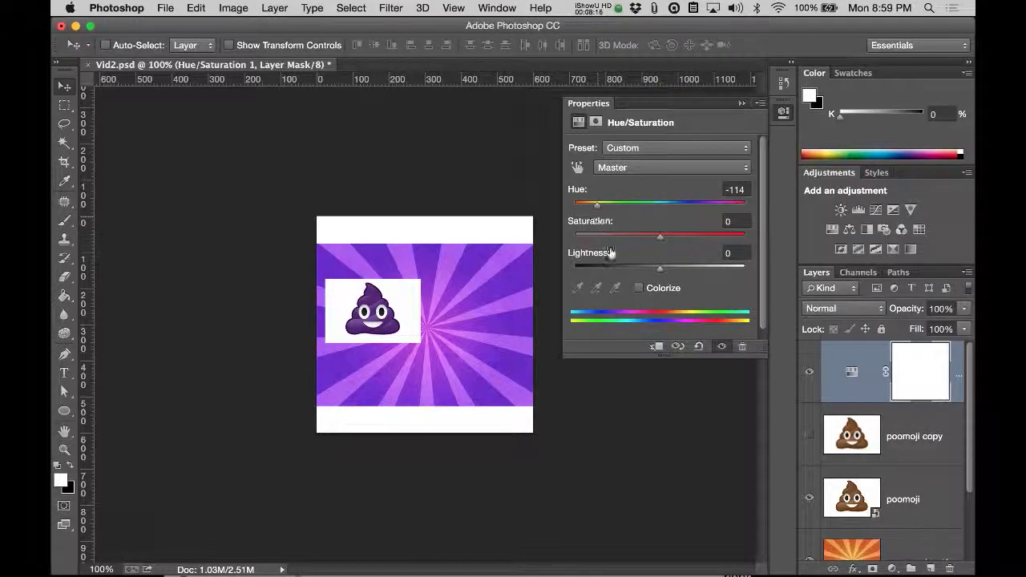
{"action": "left_click_drag", "start_coordinate": [848, 402], "coordinate": [858, 469]}
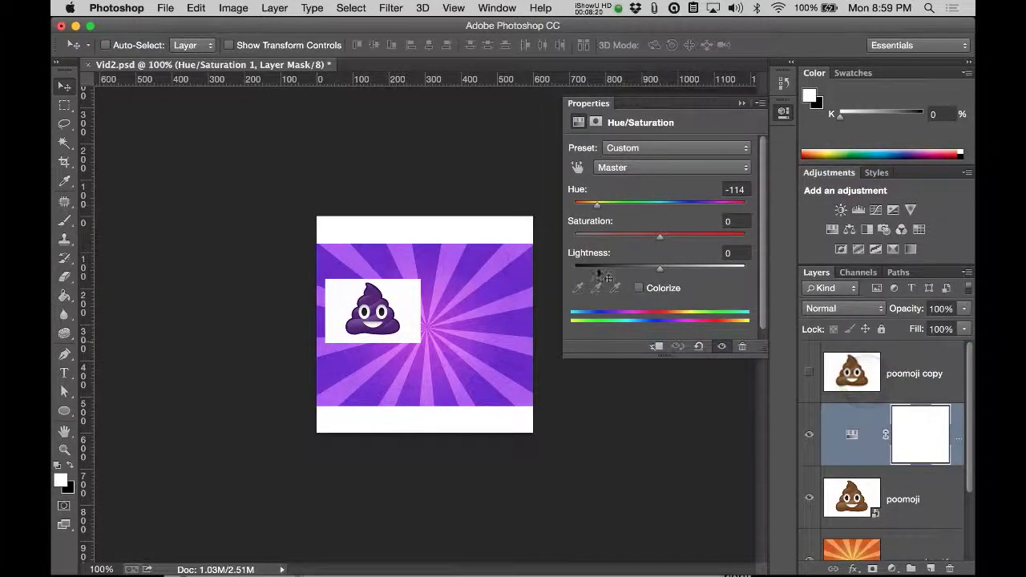
Step: Add a Curves adjustment layer above the Hue/Saturation layer and raise the contrast by moving its white and black points inward
{"action": "left_click", "coordinate": [892, 568]}
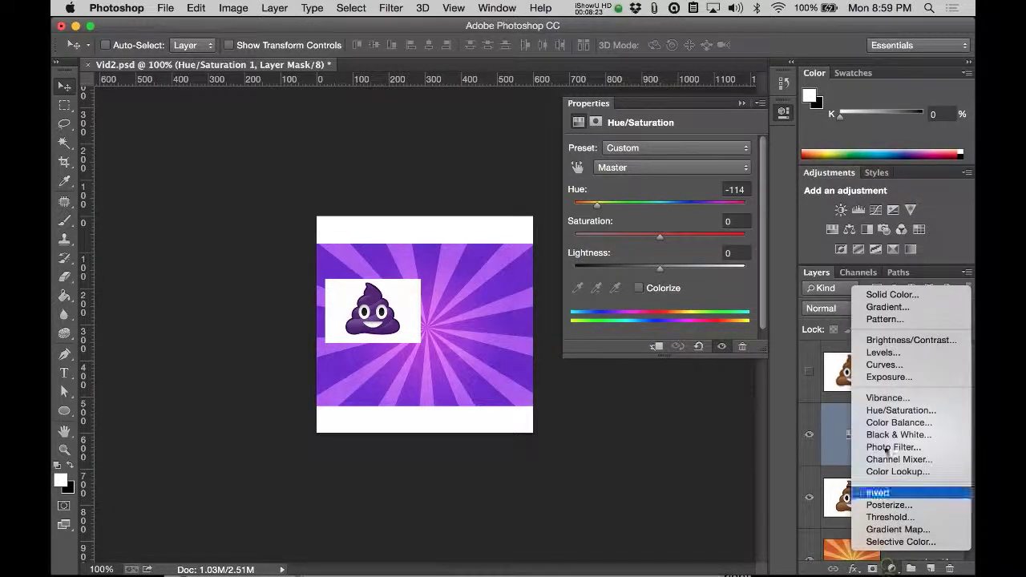
{"action": "left_click", "coordinate": [884, 364]}
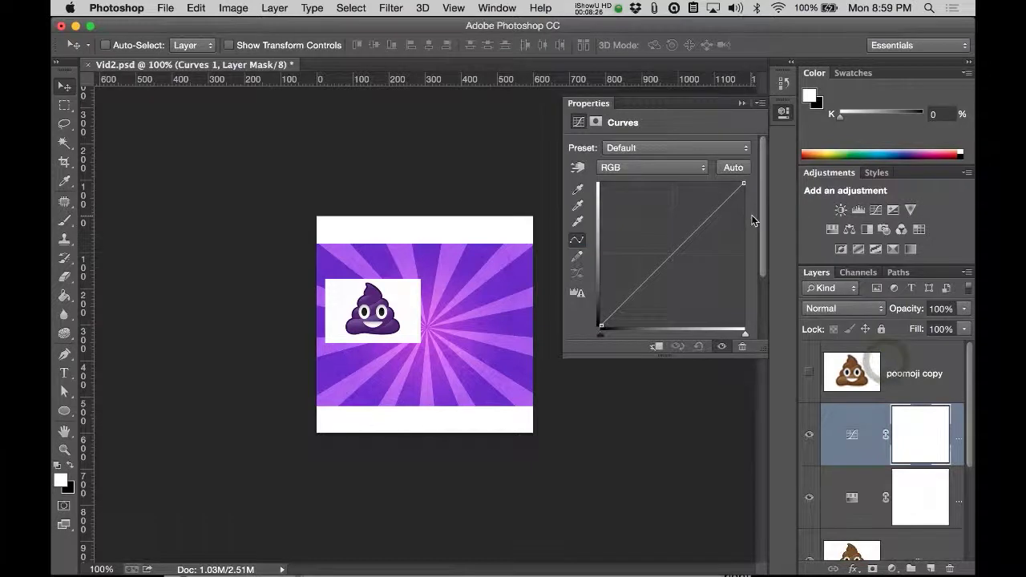
{"action": "left_click_drag", "start_coordinate": [744, 185], "coordinate": [704, 167]}
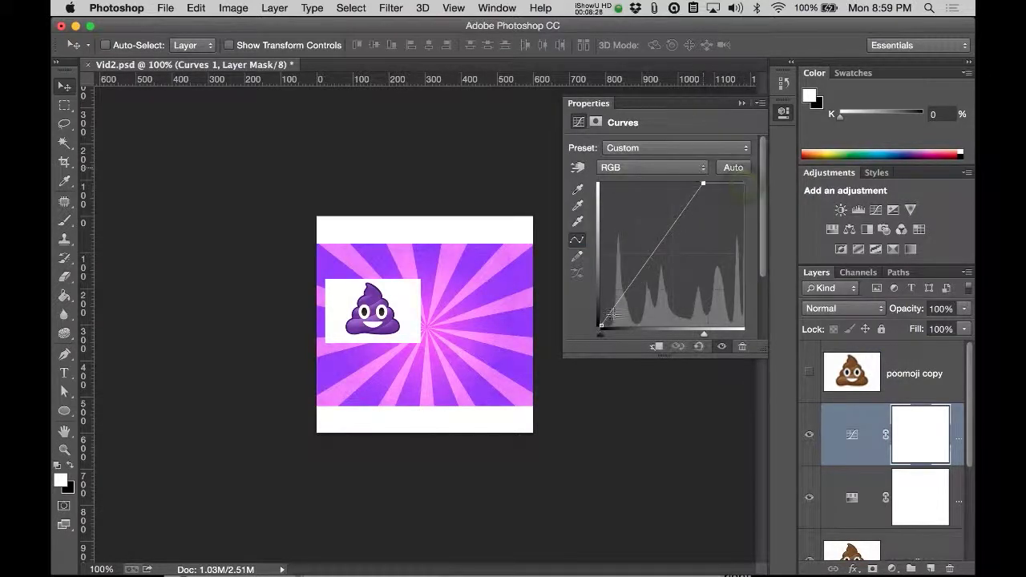
{"action": "left_click_drag", "start_coordinate": [601, 326], "coordinate": [630, 326]}
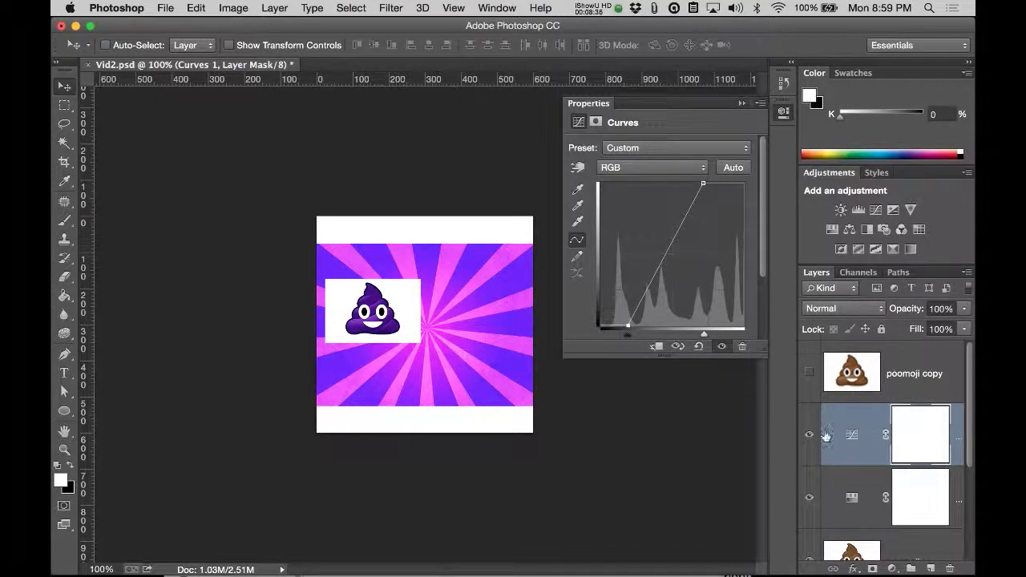
Step: Set the Hue/Saturation adjustment layer's hue to -106, and switch that layer's visibility off and back on
{"action": "left_click", "coordinate": [851, 498]}
{"action": "mouse_move", "coordinate": [597, 208]}
{"action": "left_mouse_down"}
{"action": "mouse_move", "coordinate": [630, 209]}
{"action": "mouse_move", "coordinate": [601, 209]}
{"action": "left_mouse_up"}
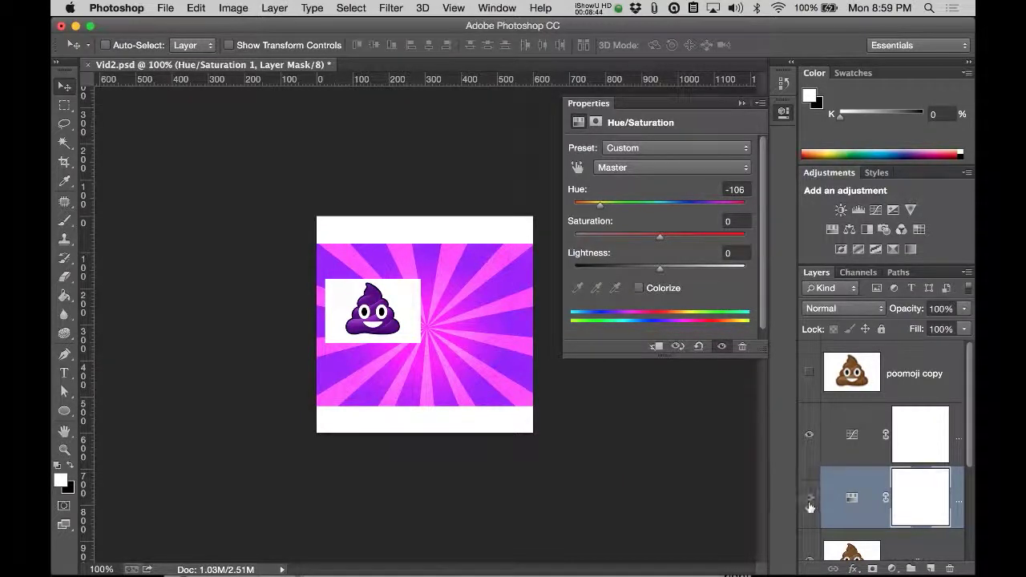
{"action": "left_click", "coordinate": [809, 500]}
{"action": "left_click", "coordinate": [808, 500]}
Step: Change the layer thumbnails to the smallest picture size in the Layers panel options
{"action": "left_click", "coordinate": [968, 273]}
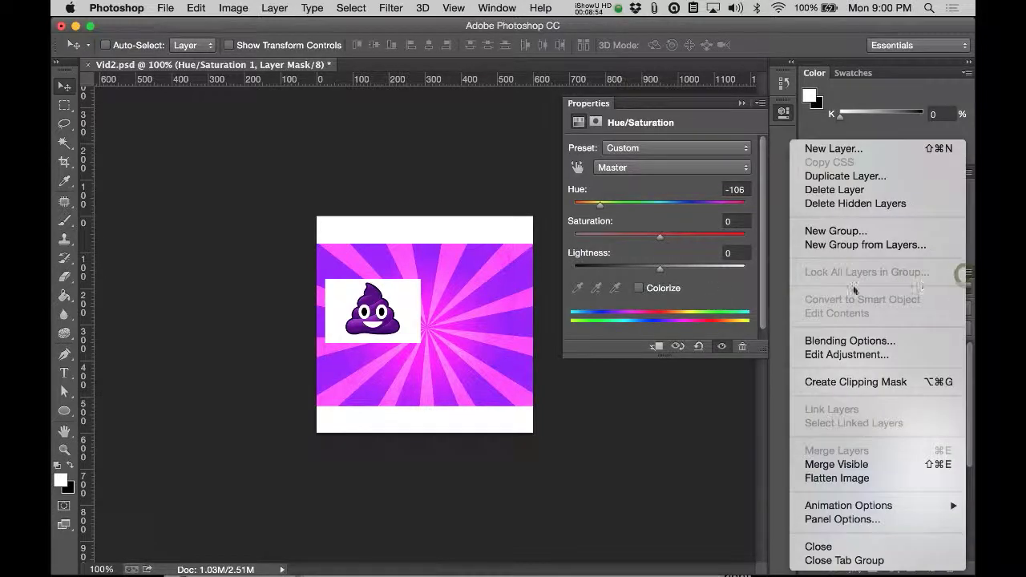
{"action": "left_click", "coordinate": [854, 521]}
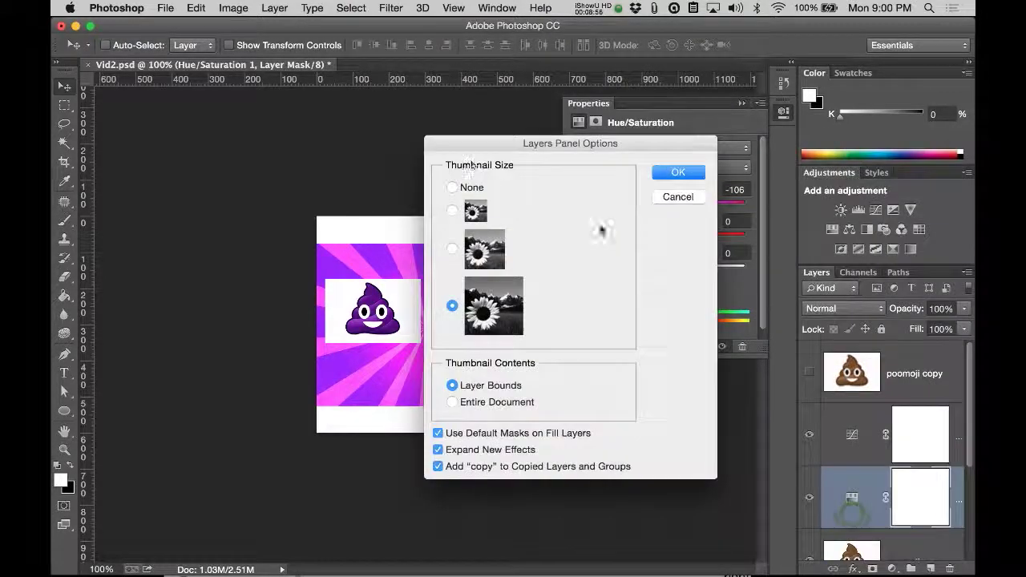
{"action": "double_click", "coordinate": [452, 210]}
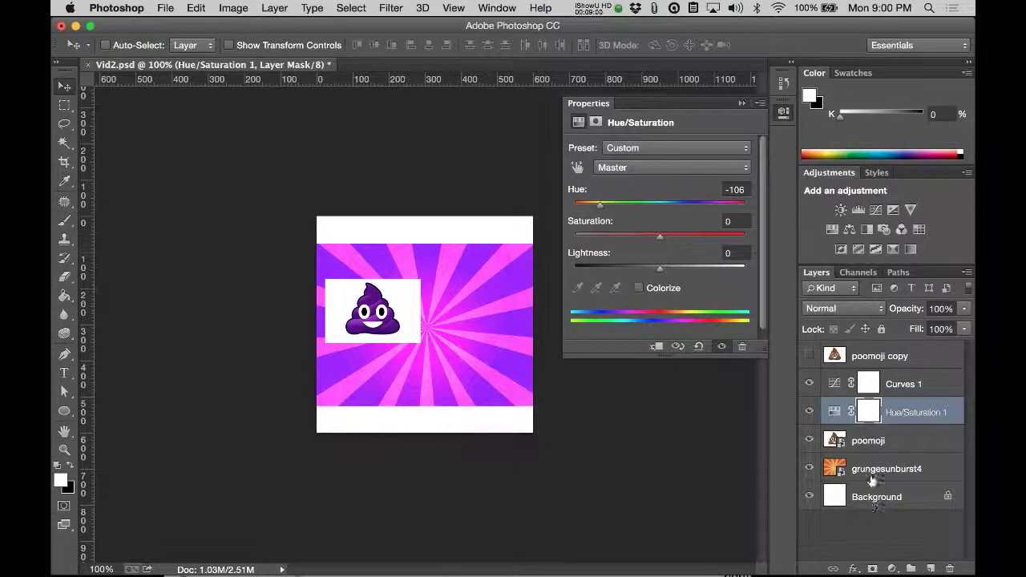
Step: Review the Curves 1 and Hue/Saturation 1 settings, and clip both adjustment layers to the poomoji layer
{"action": "left_click", "coordinate": [914, 384]}
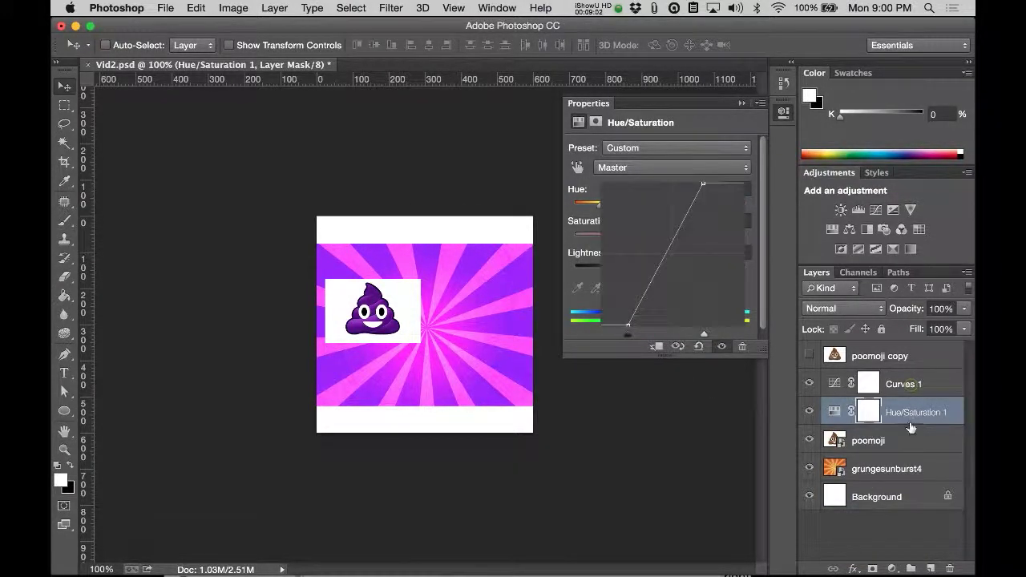
{"action": "left_click", "coordinate": [915, 415]}
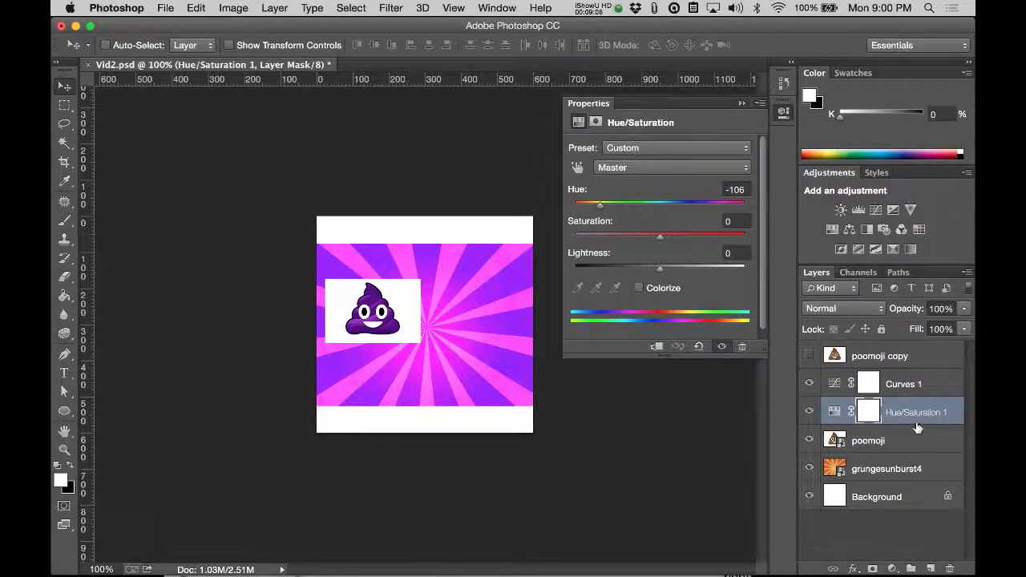
{"action": "left_click", "coordinate": [902, 440]}
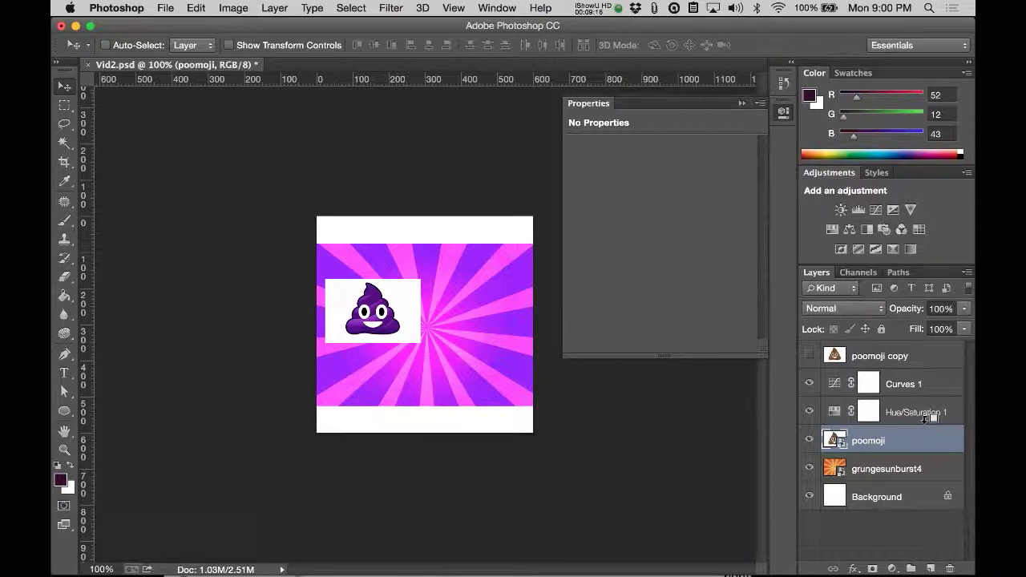
{"action": "left_click", "coordinate": [930, 418], "text": "alt"}
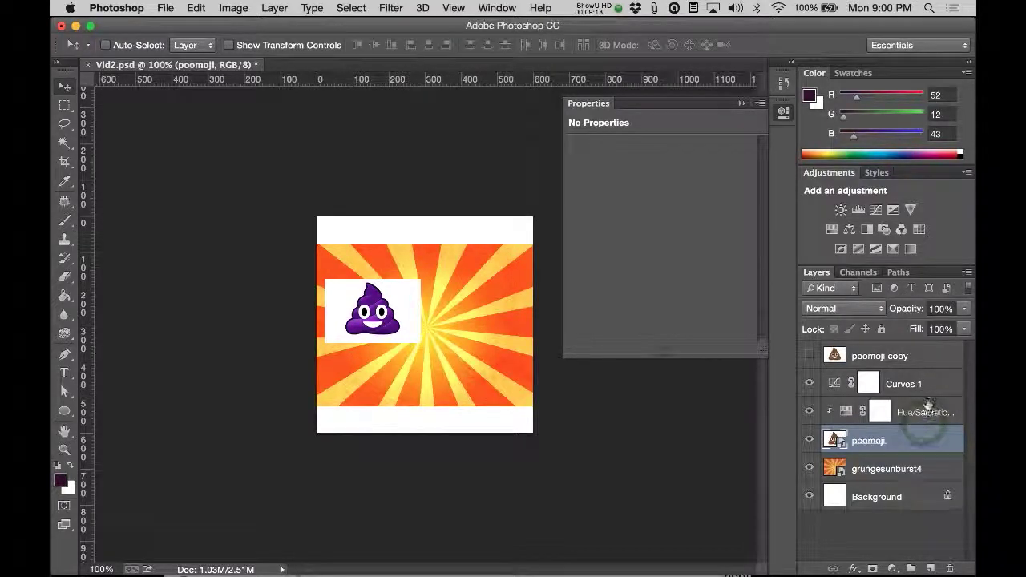
{"action": "left_click", "coordinate": [932, 388], "text": "alt"}
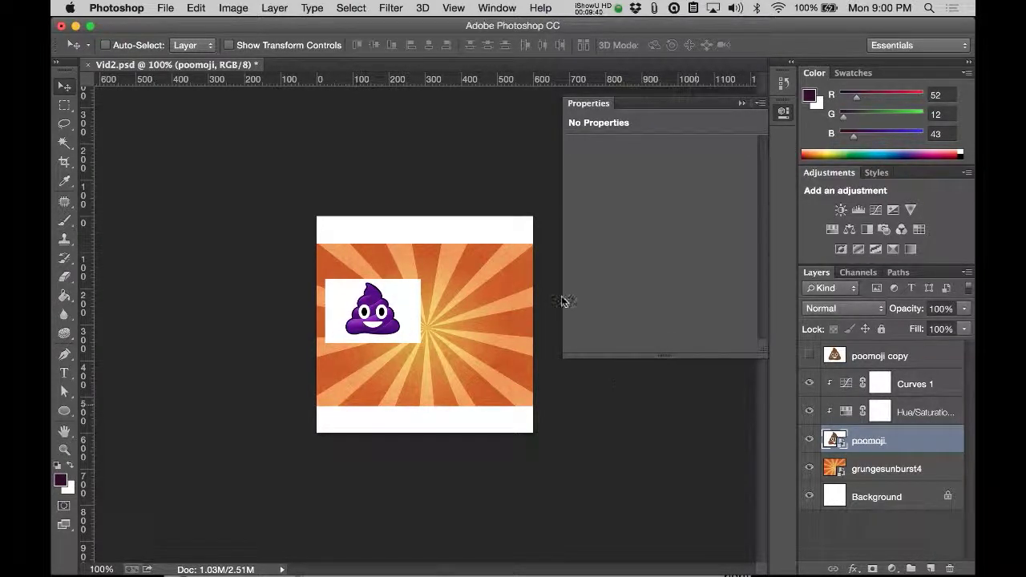
Step: Center the poomoji smart object over the sunburst and enlarge it proportionally to about 475 px wide with Free Transform
{"action": "key", "text": "super+t"}
{"action": "left_click_drag", "start_coordinate": [391, 307], "coordinate": [445, 314]}
{"action": "left_click_drag", "start_coordinate": [472, 347], "coordinate": [513, 374]}
{"action": "key", "text": "Return"}
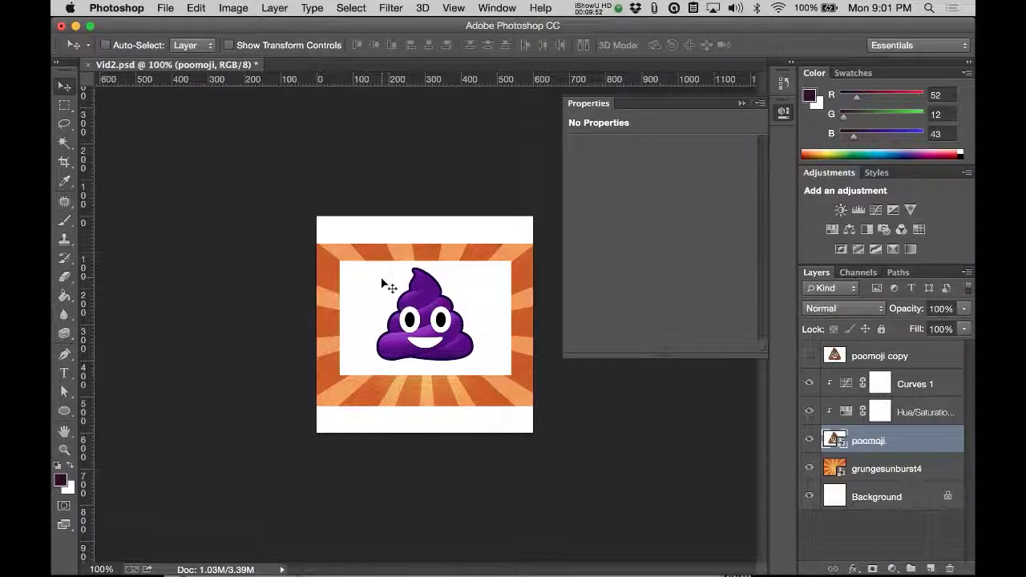
Step: Select the white background around the emoji and add its white mouth to the selection using the Magic Wand at tolerance 20
{"action": "left_click", "coordinate": [65, 142]}
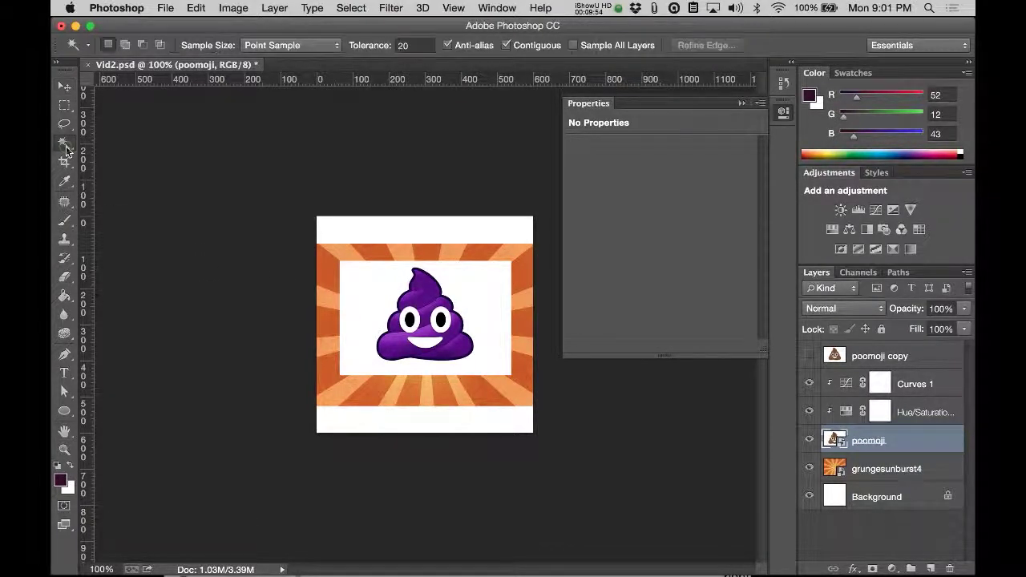
{"action": "left_click", "coordinate": [463, 282]}
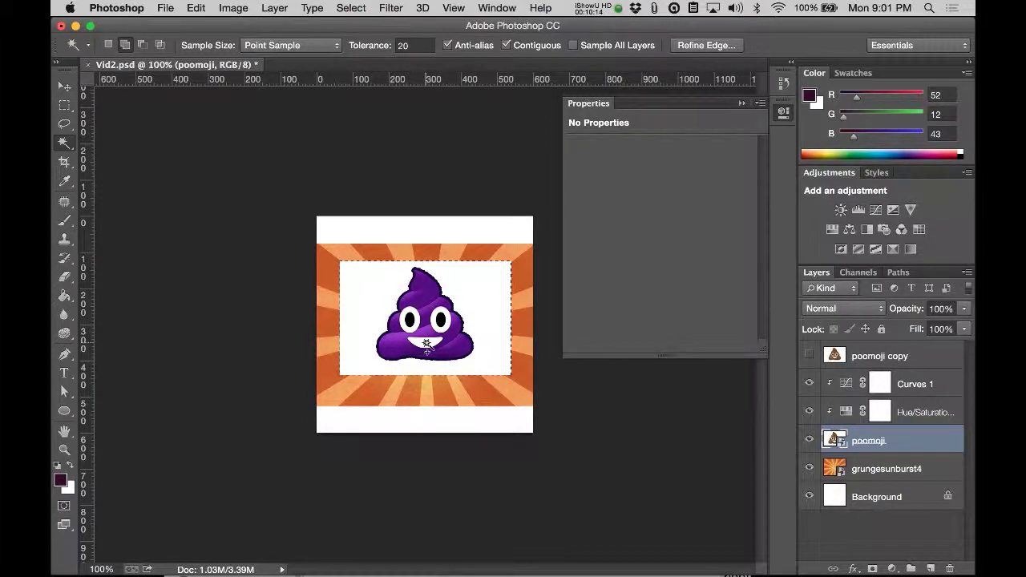
{"action": "left_click", "coordinate": [426, 343], "text": "shift"}
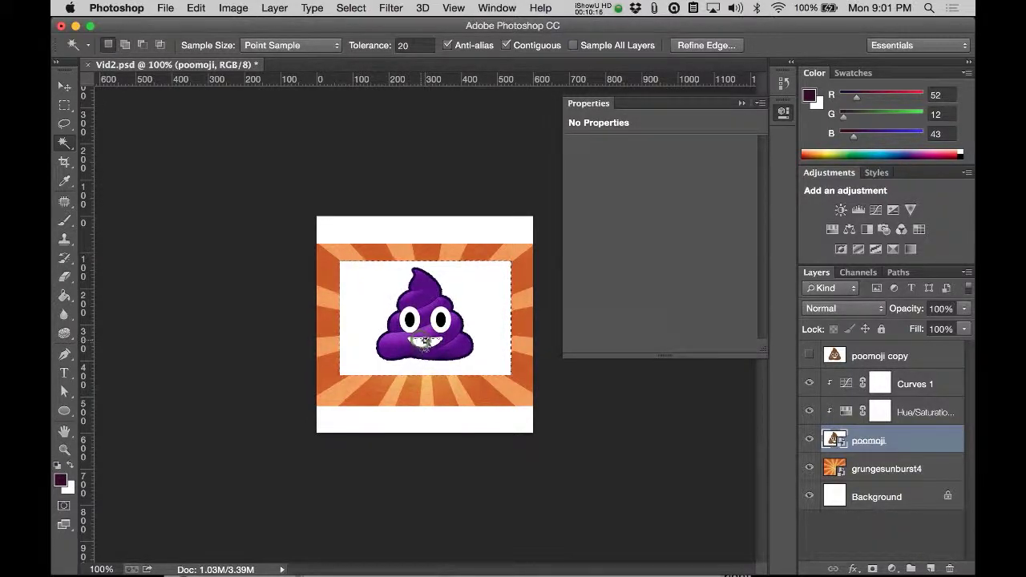
{"action": "left_click", "coordinate": [428, 345], "text": "shift"}
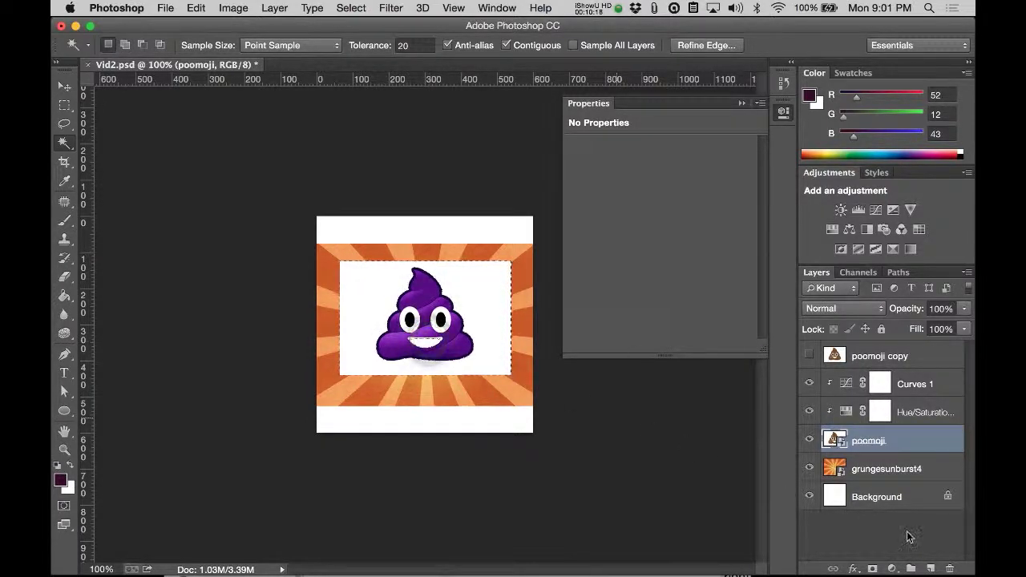
Step: Add a layer mask to the poomoji layer from the selection and display only the mask on the canvas
{"action": "left_click", "coordinate": [874, 569]}
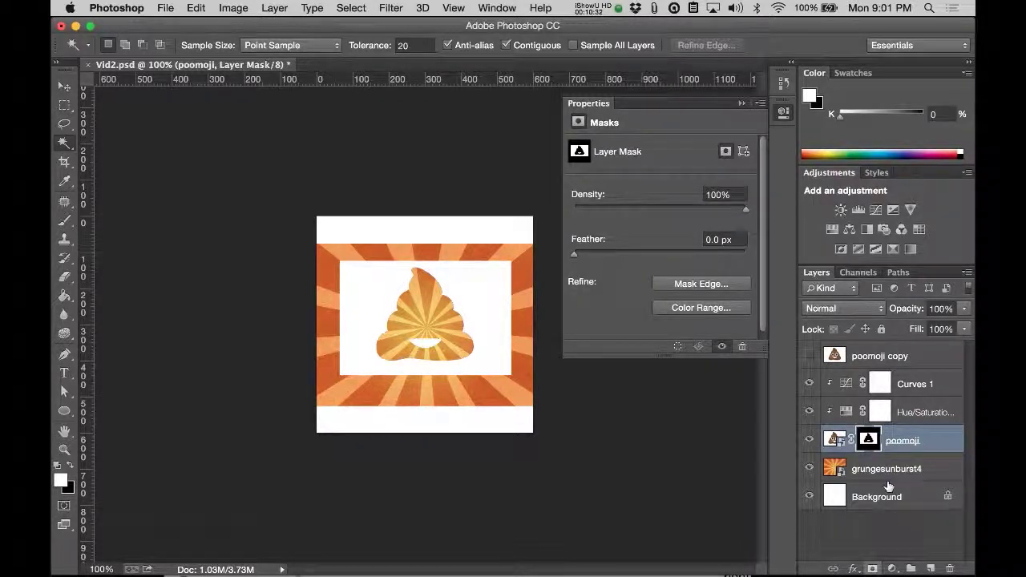
{"action": "left_click", "coordinate": [869, 440], "text": "alt"}
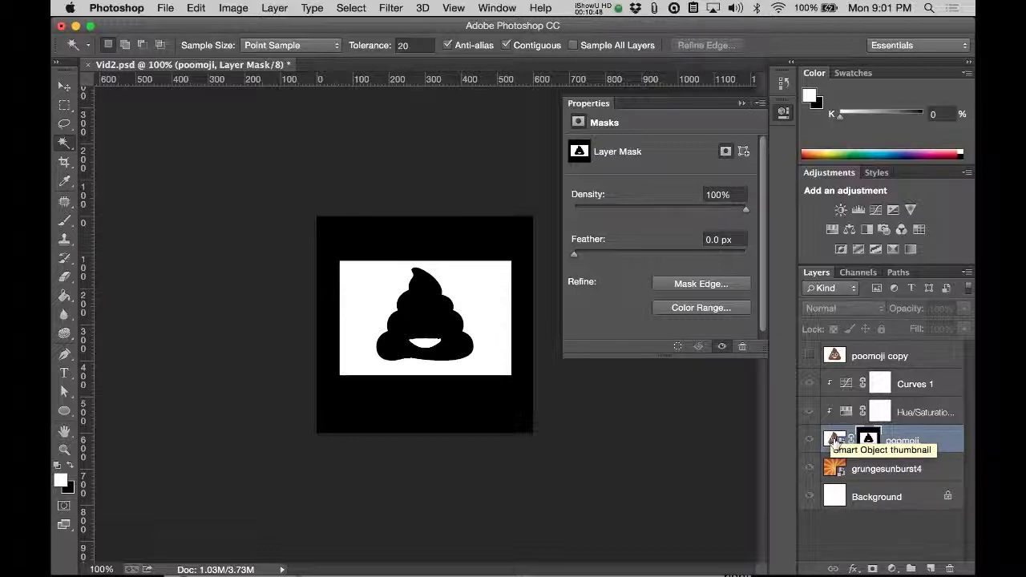
Step: Invert the poomoji layer mask and return the canvas to the full image with the mask active
{"action": "key", "text": "super+i"}
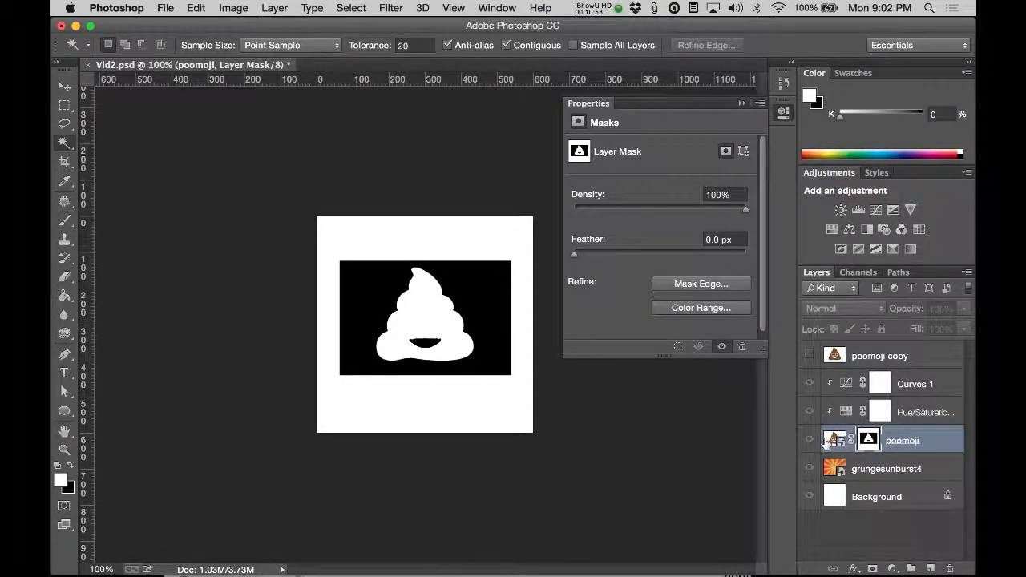
{"action": "left_click", "coordinate": [827, 439]}
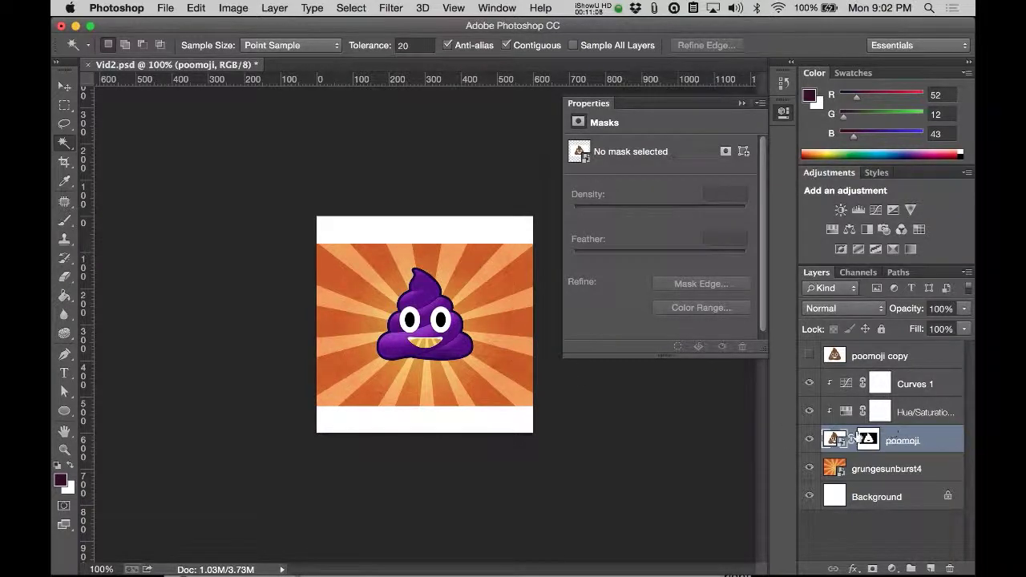
{"action": "left_click", "coordinate": [859, 440]}
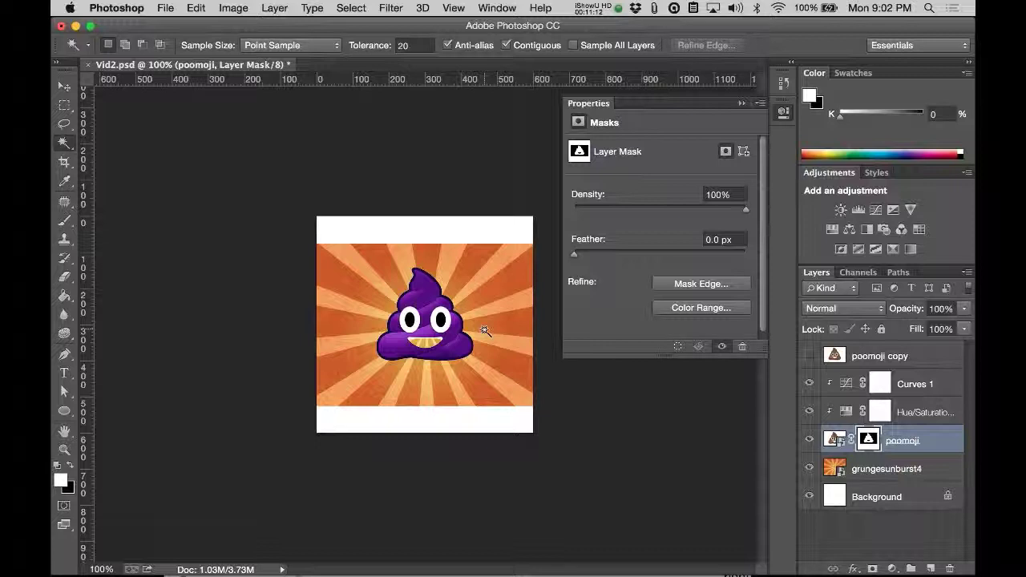
Step: Fill a rectangular selection around the mouth with white in the poomoji layer mask, deselect, and return to the full image view
{"action": "key", "text": "m"}
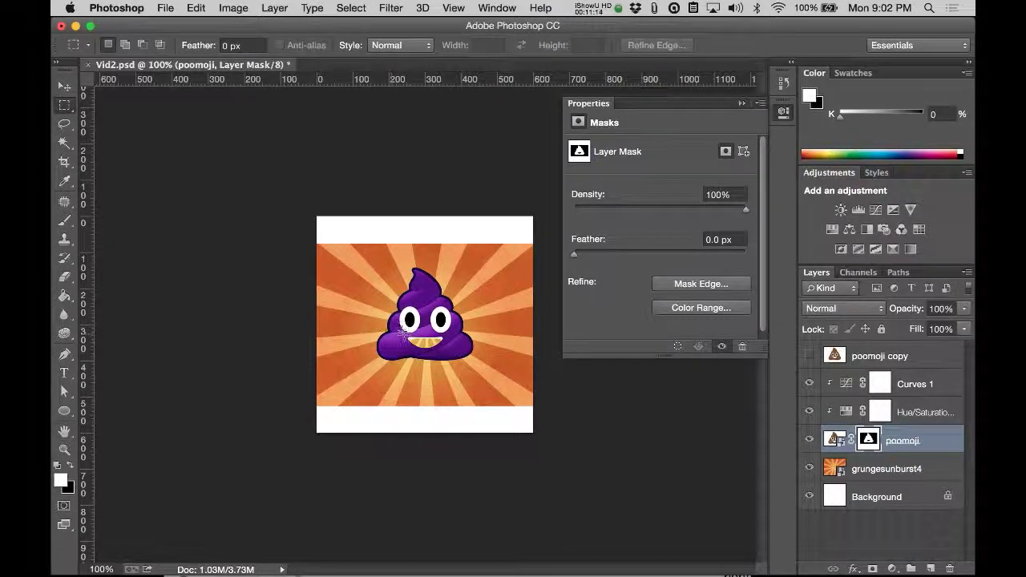
{"action": "left_click_drag", "start_coordinate": [401, 328], "coordinate": [455, 357]}
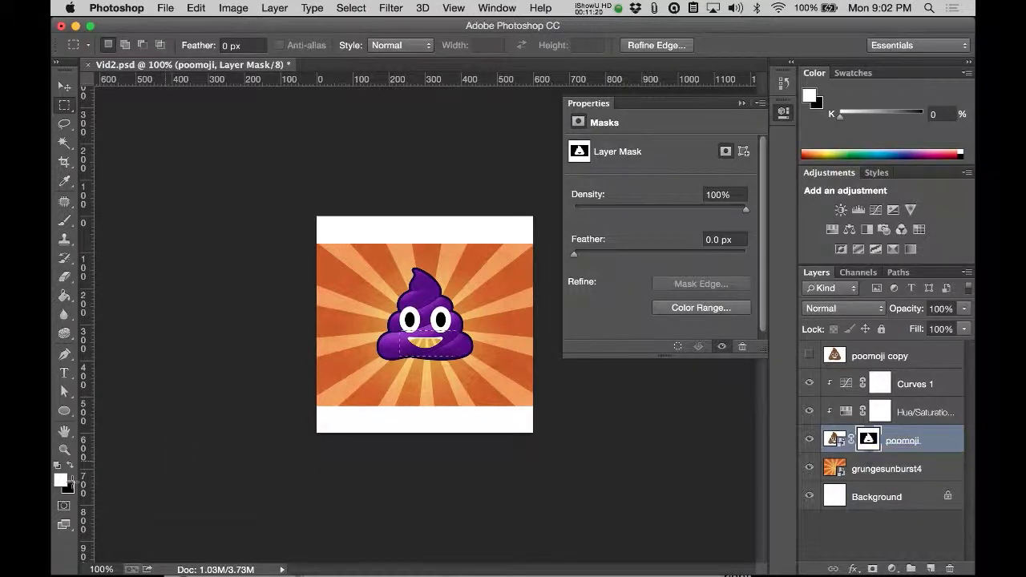
{"action": "left_click", "coordinate": [71, 466]}
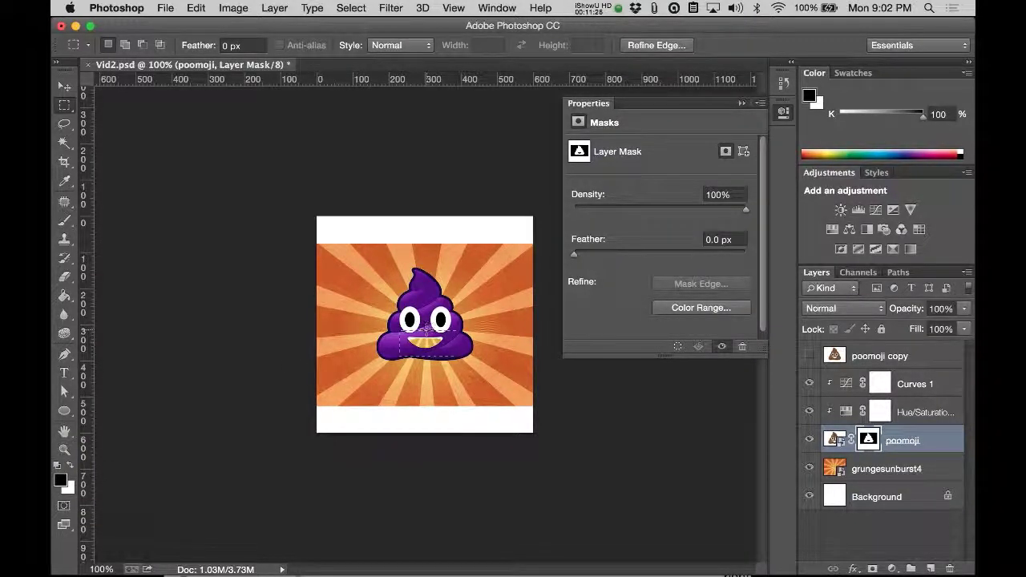
{"action": "left_click", "coordinate": [868, 440], "text": "alt"}
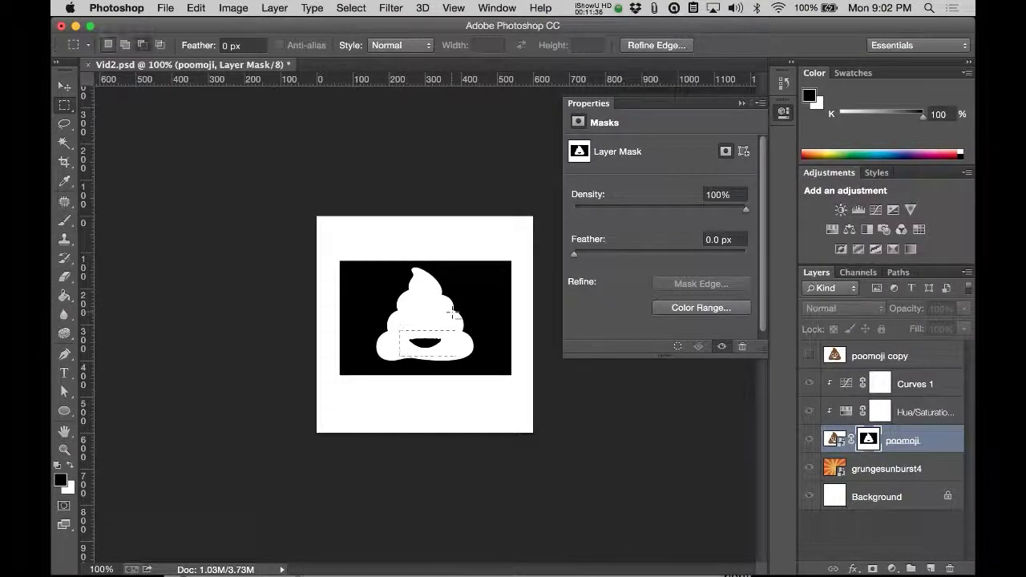
{"action": "key", "text": "super+BackSpace"}
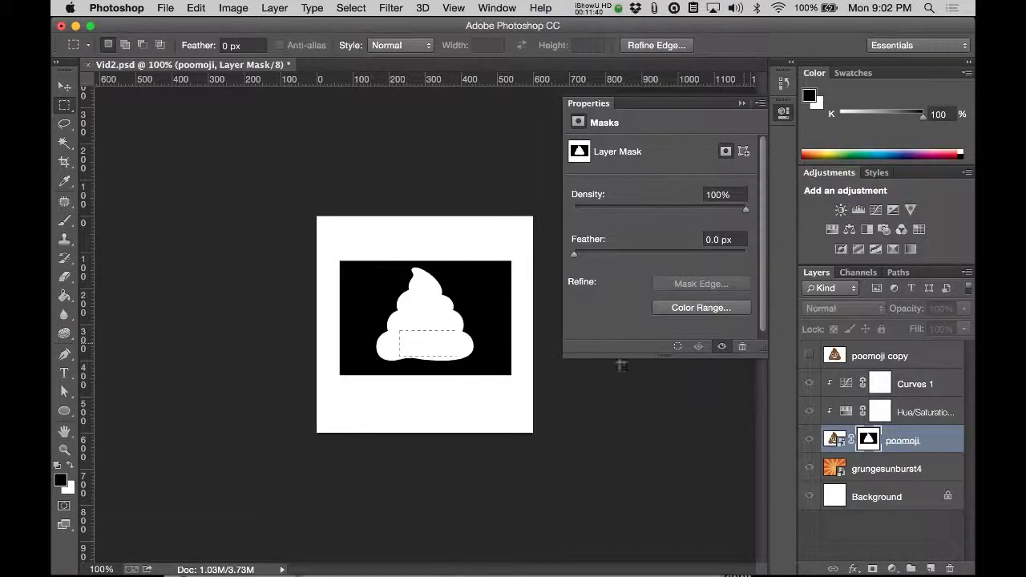
{"action": "key", "text": "super+d"}
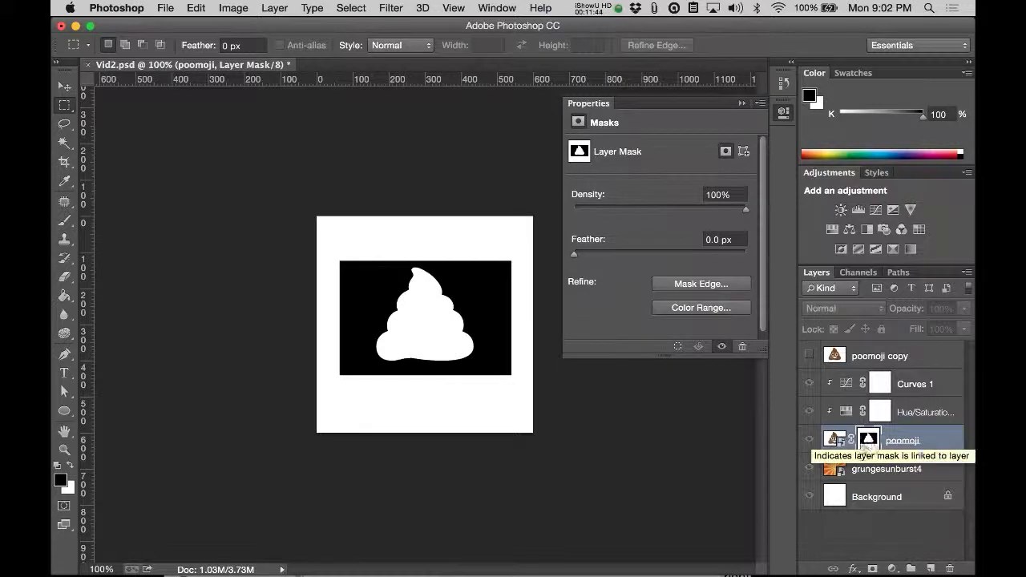
{"action": "left_click", "coordinate": [875, 447], "text": "alt"}
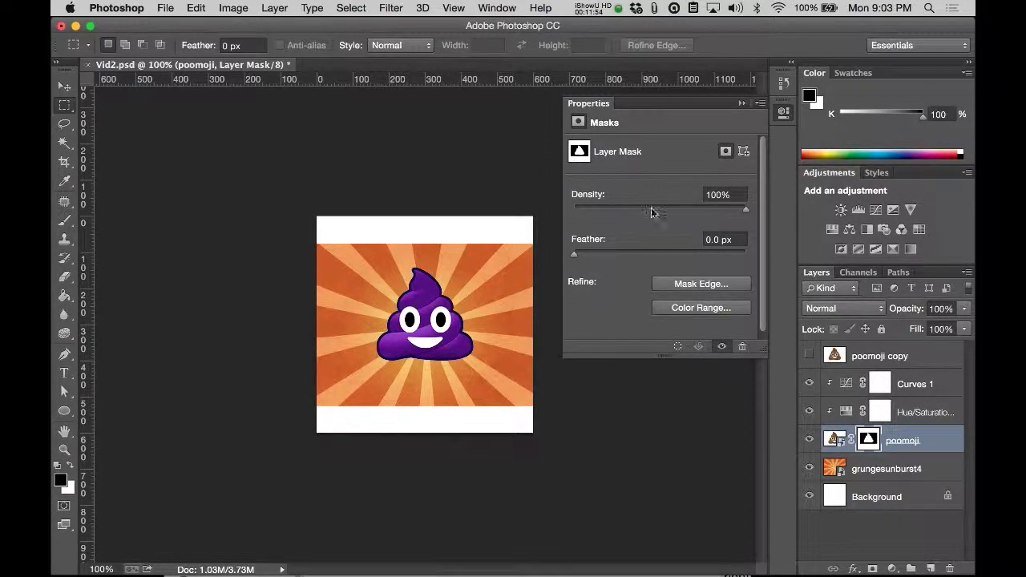
{"action": "left_click", "coordinate": [784, 114]}
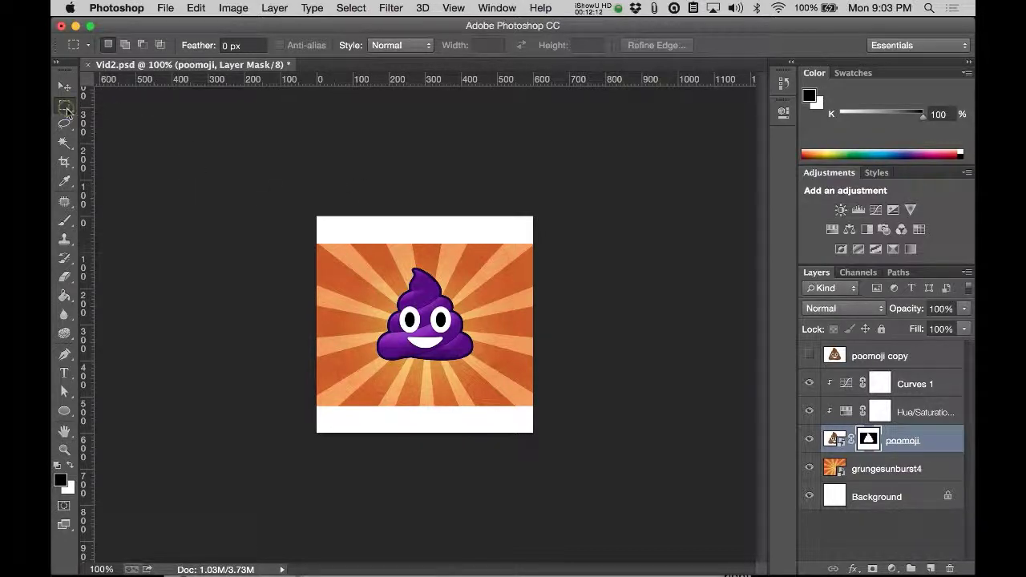
Step: Measure the space above and below the emoji with rectangular marquee selections, and clear the selection
{"action": "left_click_drag", "start_coordinate": [388, 214], "coordinate": [455, 270]}
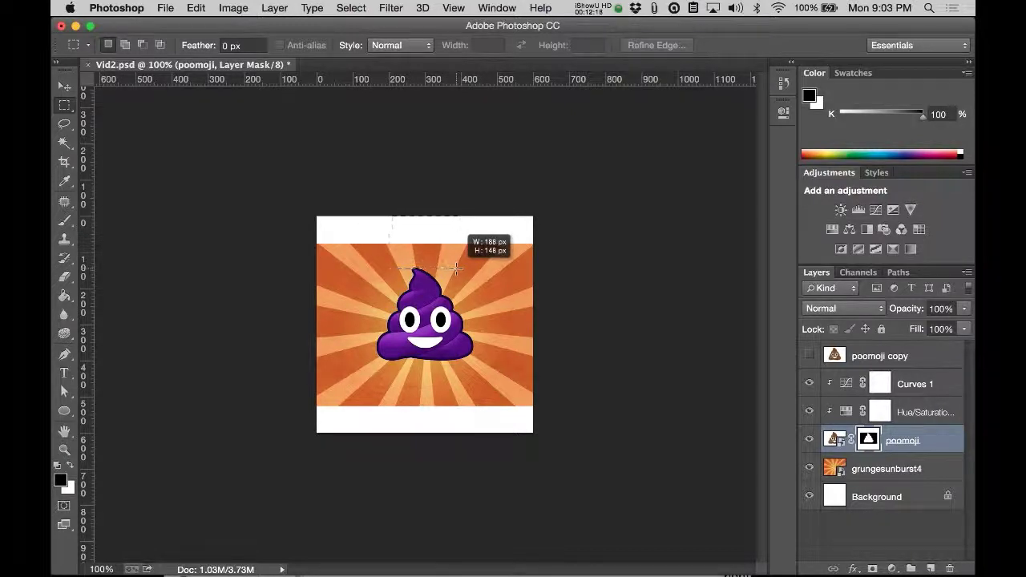
{"action": "left_click_drag", "start_coordinate": [454, 266], "coordinate": [458, 253]}
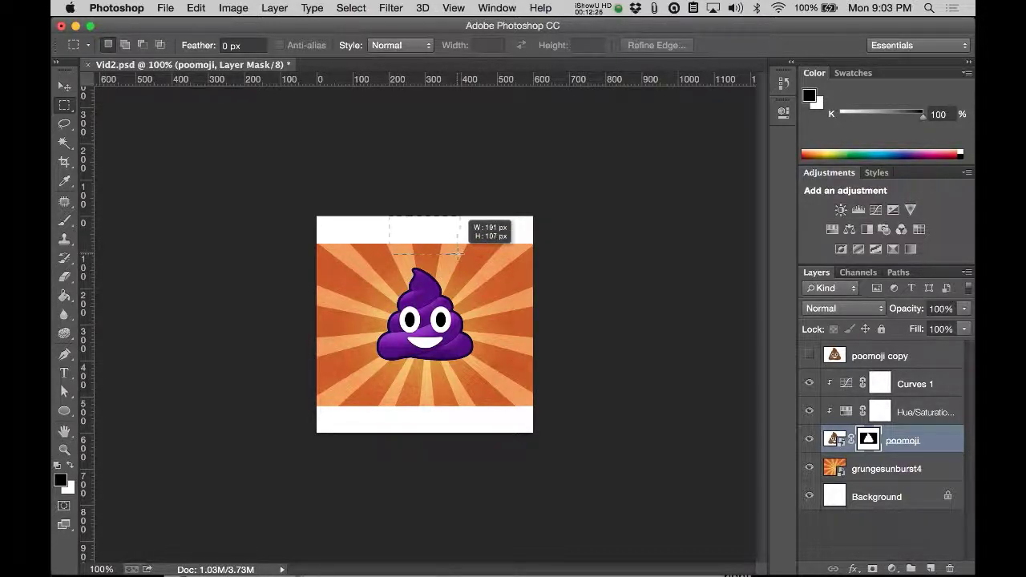
{"action": "left_click_drag", "start_coordinate": [458, 254], "coordinate": [458, 254]}
{"action": "left_click", "coordinate": [407, 423]}
{"action": "left_click_drag", "start_coordinate": [498, 441], "coordinate": [359, 361]}
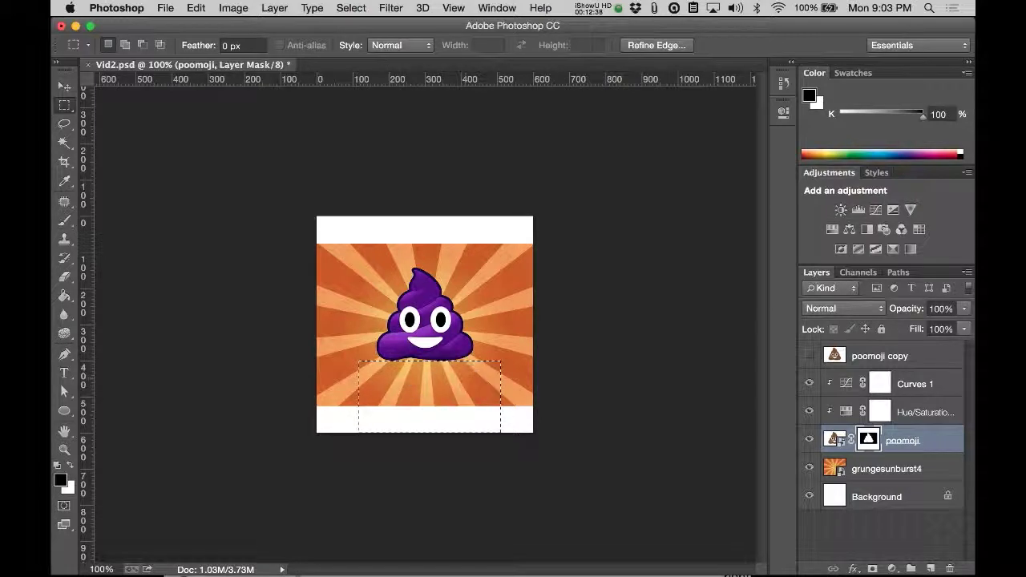
{"action": "left_click", "coordinate": [483, 305]}
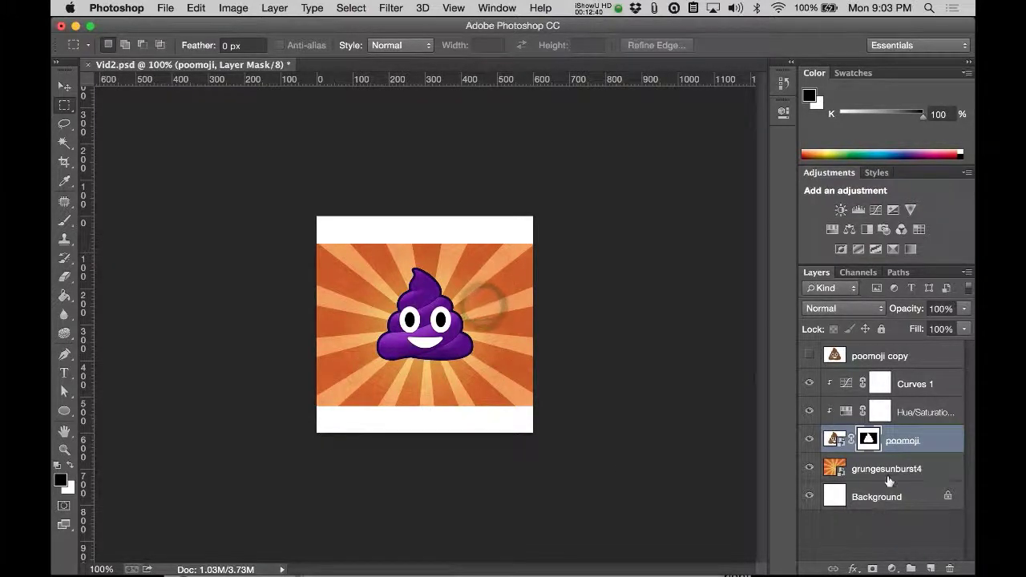
Step: Check the ruler's measurement units and try placing a horizontal guide by hand near the tip of the emoji
{"action": "mouse_move", "coordinate": [461, 81]}
{"action": "left_mouse_down"}
{"action": "mouse_move", "coordinate": [446, 211]}
{"action": "mouse_move", "coordinate": [453, 80]}
{"action": "left_mouse_up"}
{"action": "right_click", "coordinate": [368, 83]}
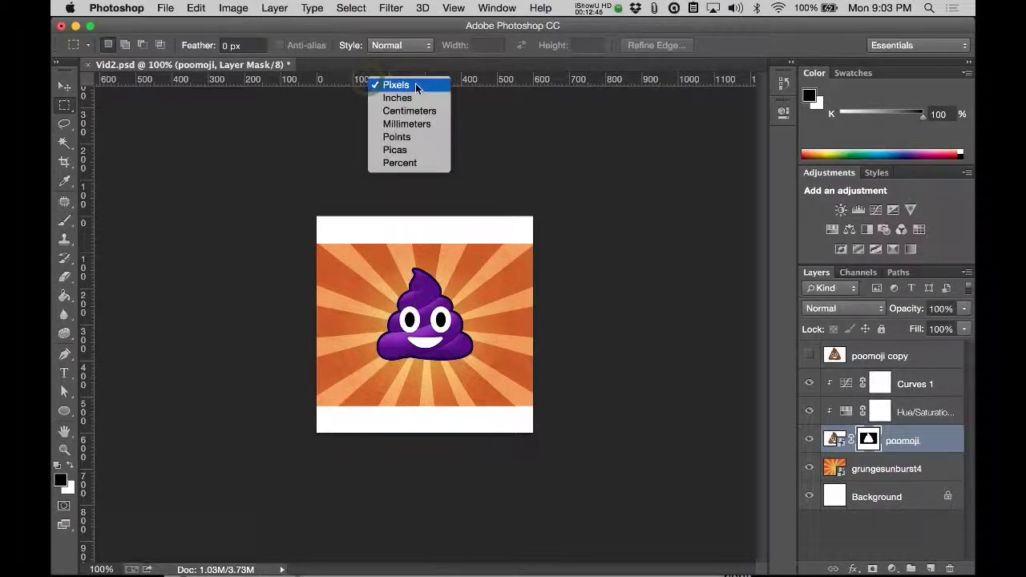
{"action": "right_click", "coordinate": [321, 81]}
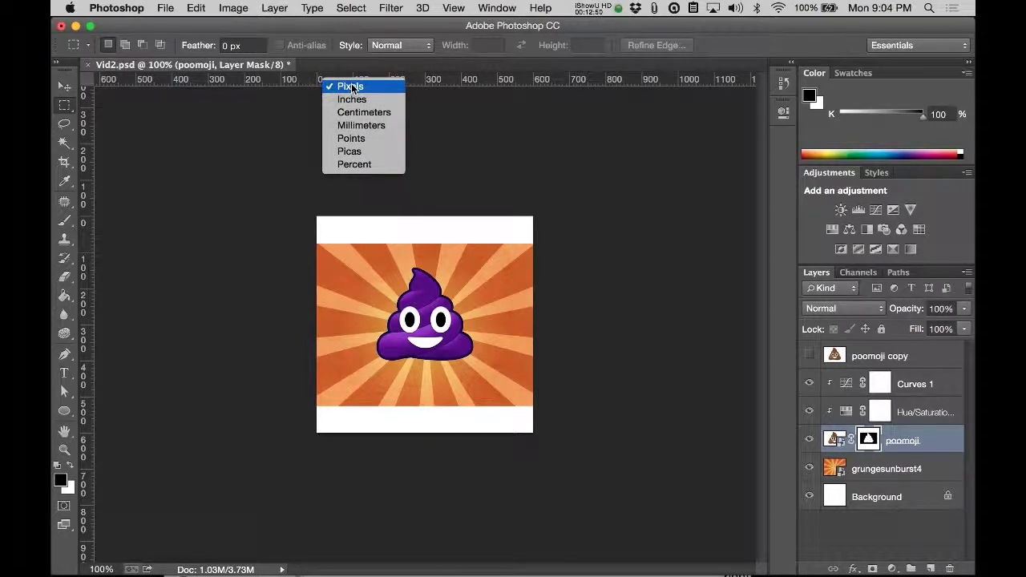
{"action": "left_click", "coordinate": [166, 84]}
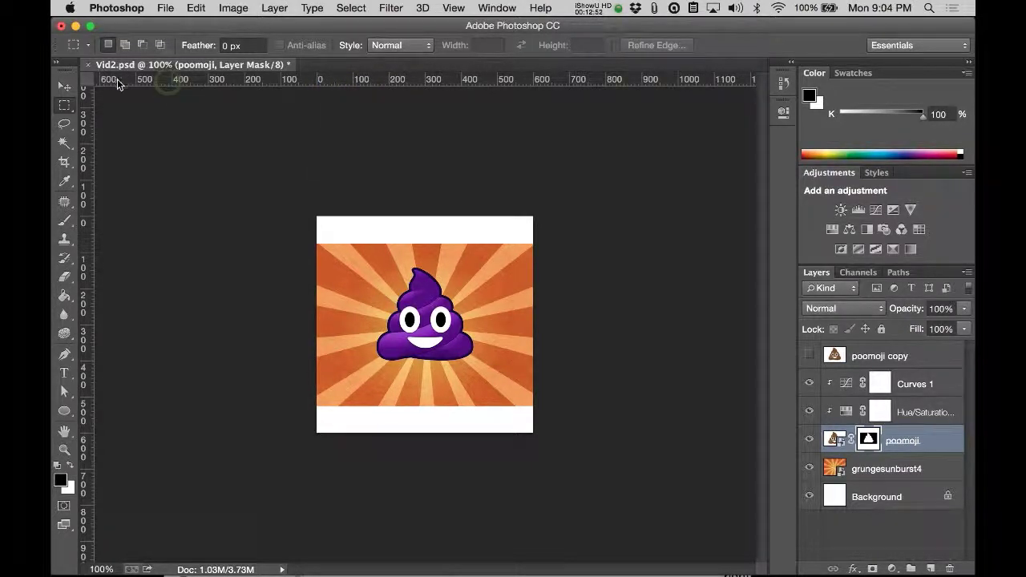
{"action": "left_click_drag", "start_coordinate": [110, 81], "coordinate": [127, 260]}
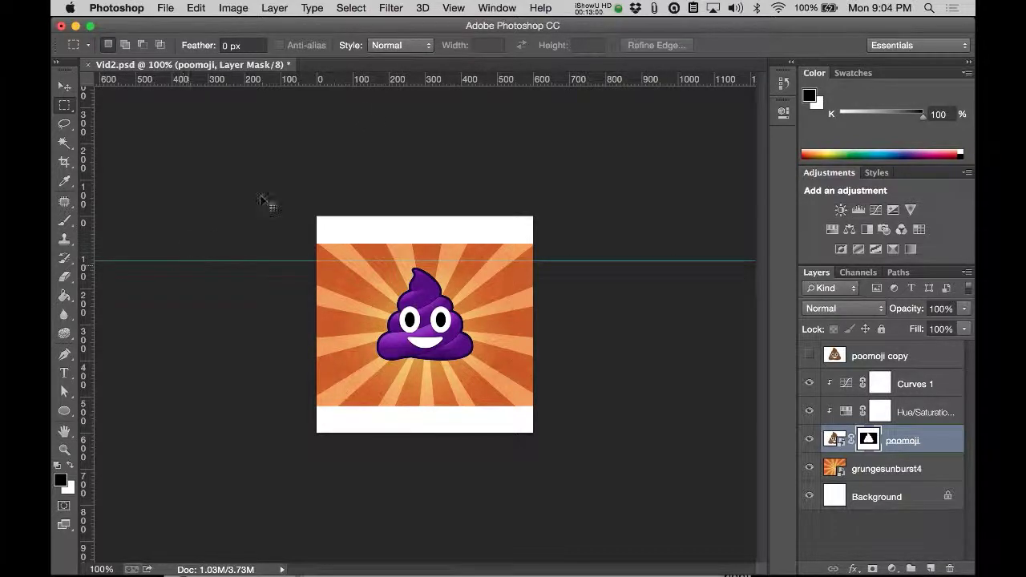
Step: Add a new horizontal guide at exactly 100 px
{"action": "left_click", "coordinate": [454, 8]}
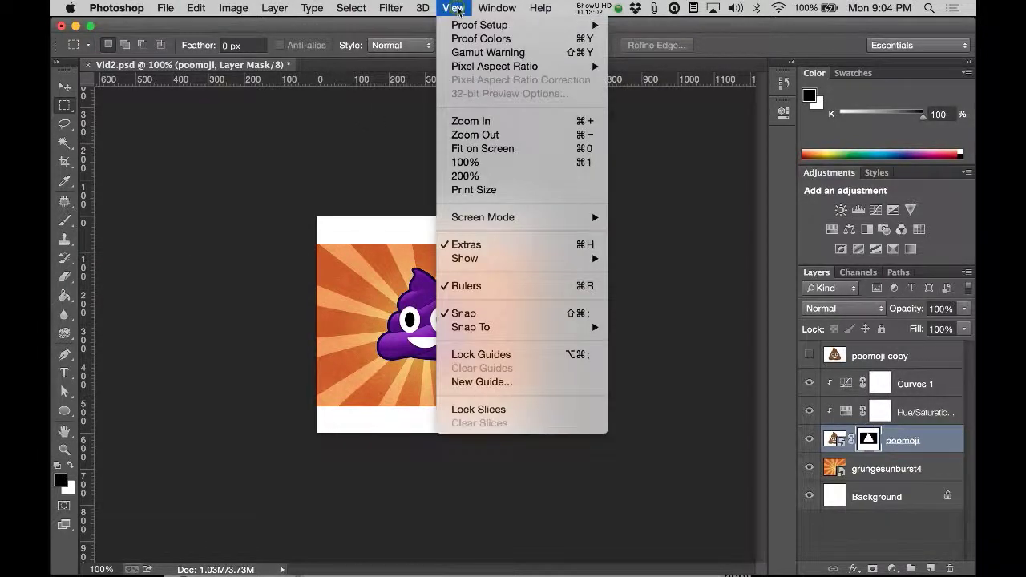
{"action": "left_click", "coordinate": [510, 382]}
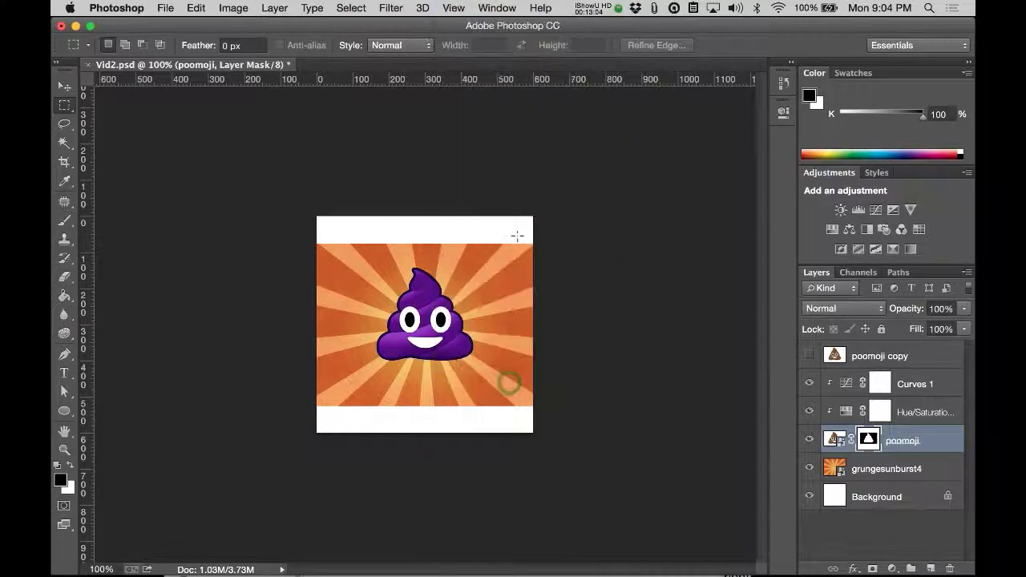
{"action": "left_click", "coordinate": [527, 302]}
{"action": "type", "text": "100px"}
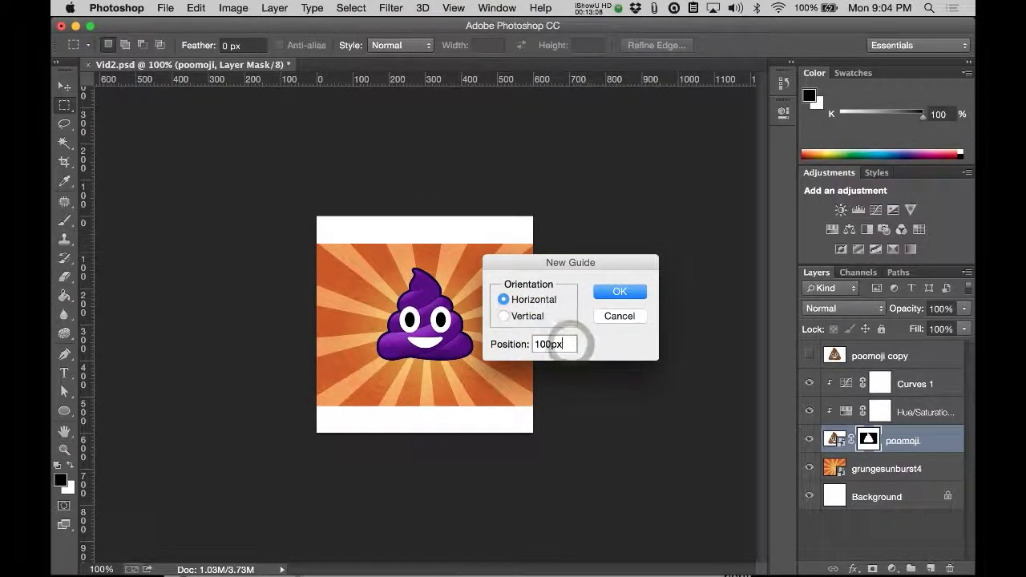
{"action": "key", "text": "Return"}
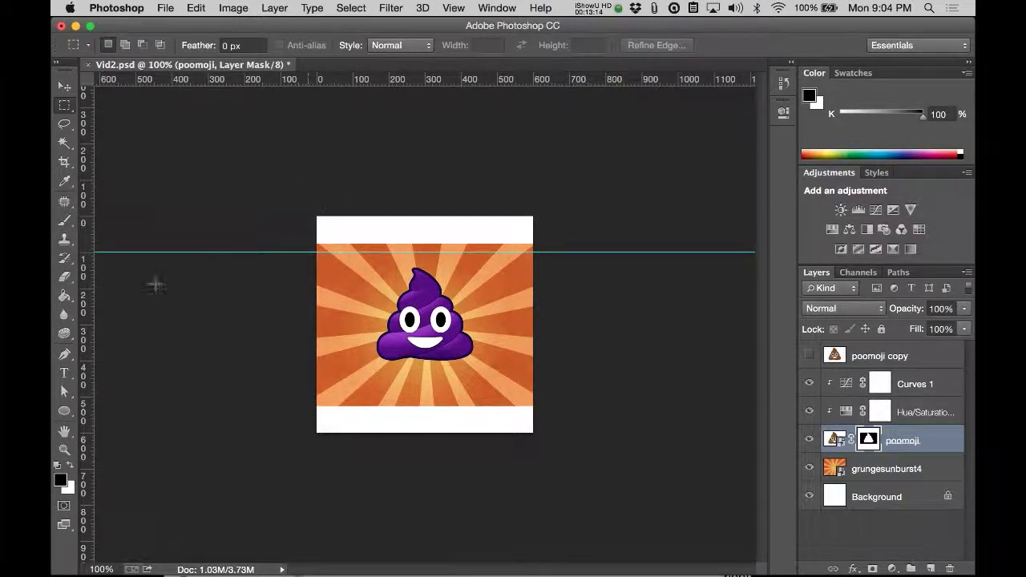
Step: Add a second horizontal guide at 400 px
{"action": "left_click", "coordinate": [452, 8]}
{"action": "left_click", "coordinate": [497, 382]}
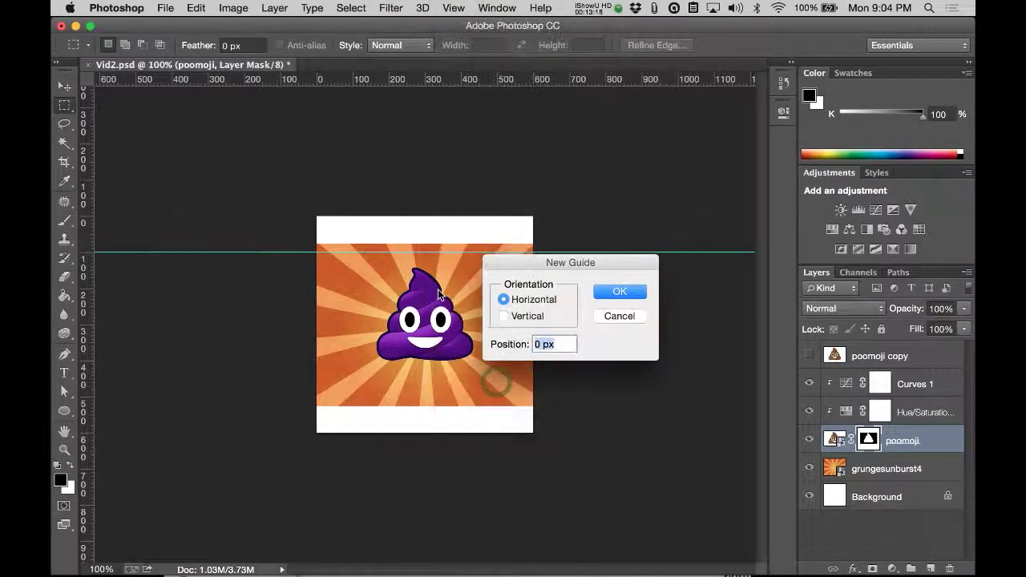
{"action": "left_click_drag", "start_coordinate": [568, 343], "coordinate": [450, 341]}
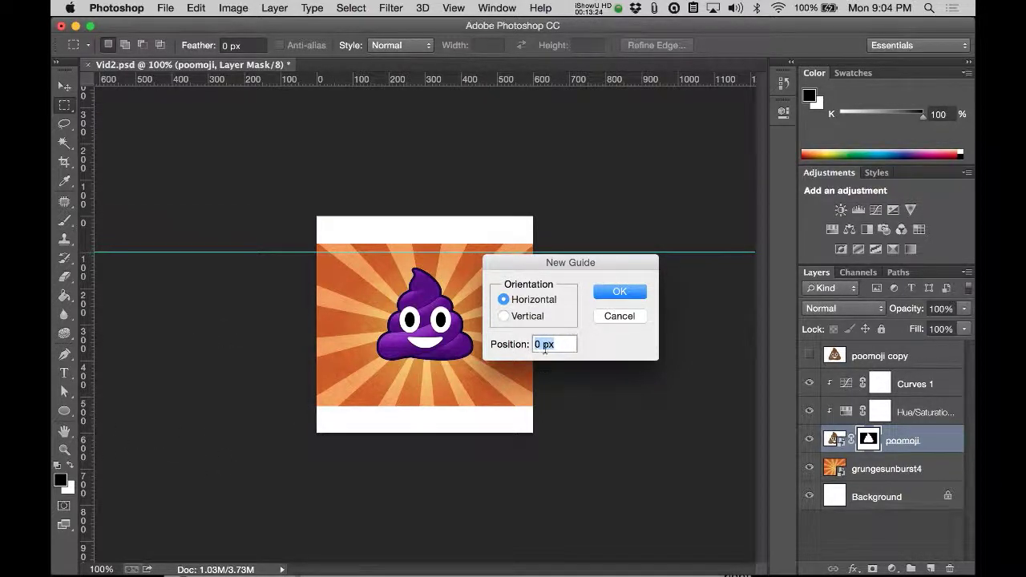
{"action": "type", "text": "400"}
{"action": "left_click", "coordinate": [624, 290]}
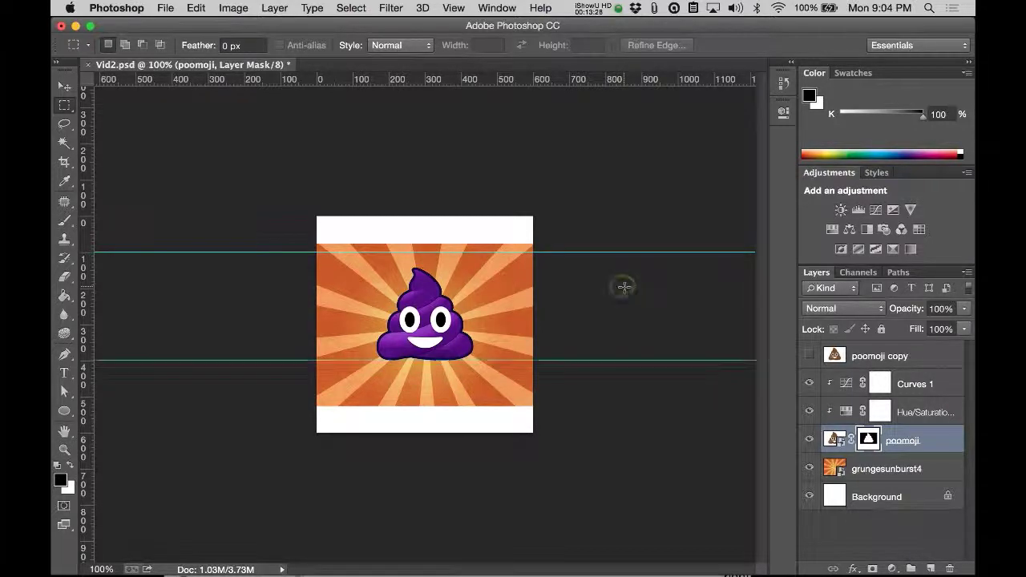
Step: Try enlarging the grungesunburst4 layer proportionally from its center to about 82% with Free Transform, and undo the change
{"action": "left_click", "coordinate": [867, 477]}
{"action": "key", "text": "super+t"}
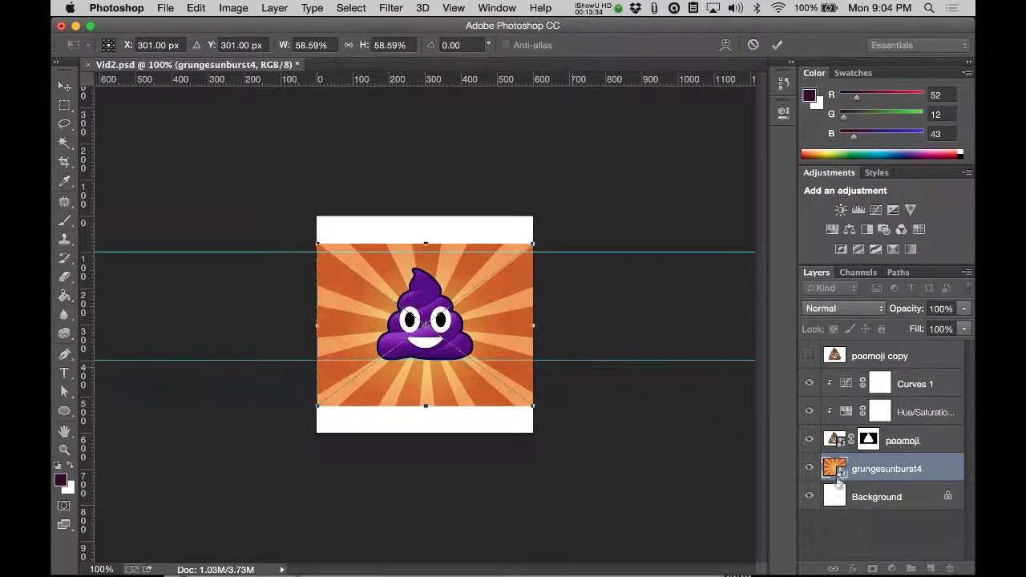
{"action": "left_click_drag", "start_coordinate": [535, 404], "coordinate": [576, 438]}
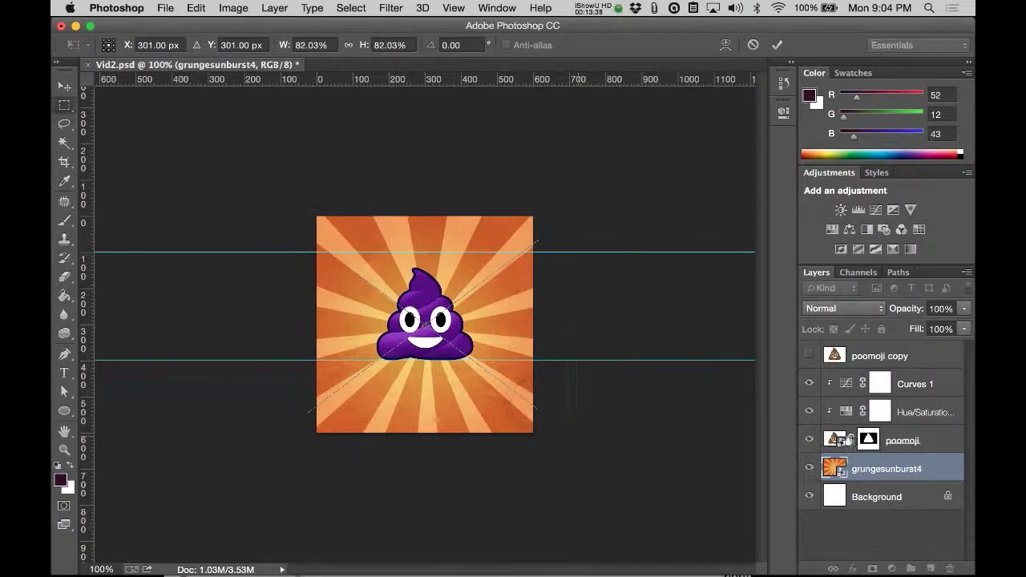
{"action": "key", "text": "Return"}
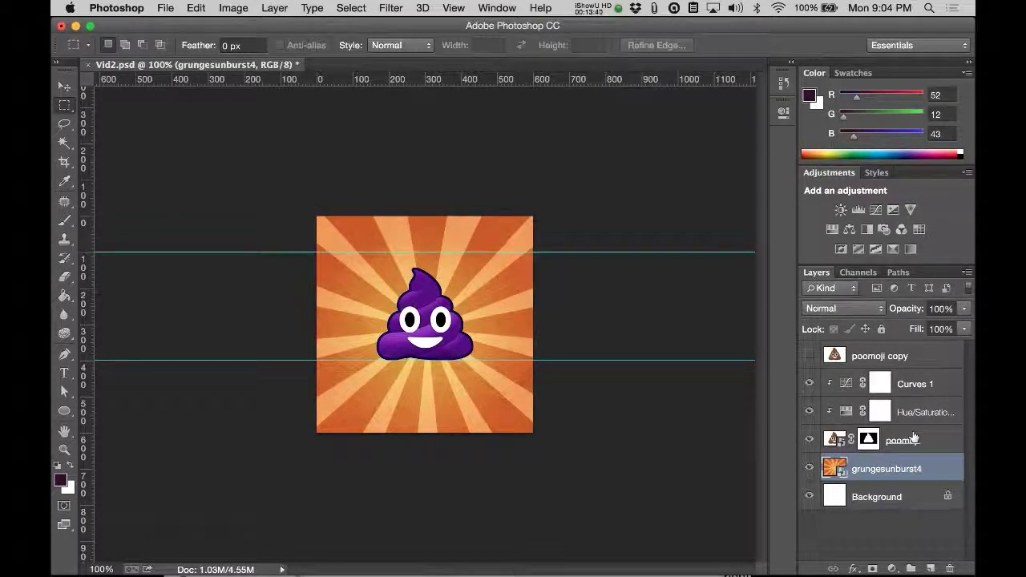
{"action": "key", "text": "super+z"}
Step: Enlarge the grungesunburst4 smart object proportionally from its center with Free Transform so it covers the whole canvas
{"action": "key", "text": "super+t"}
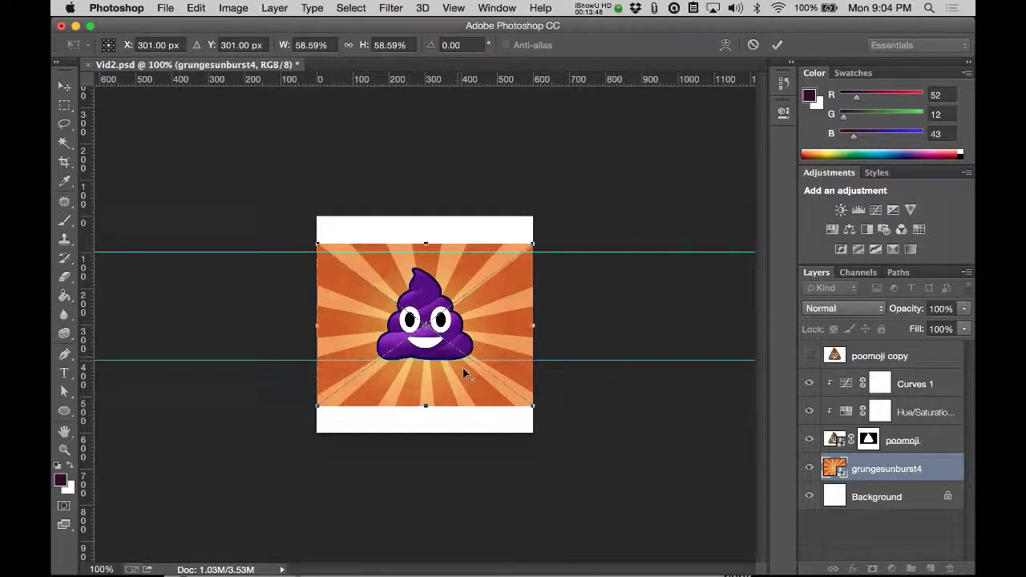
{"action": "left_click_drag", "start_coordinate": [533, 409], "coordinate": [596, 456]}
{"action": "key", "text": "Return"}
{"action": "key", "text": "m"}
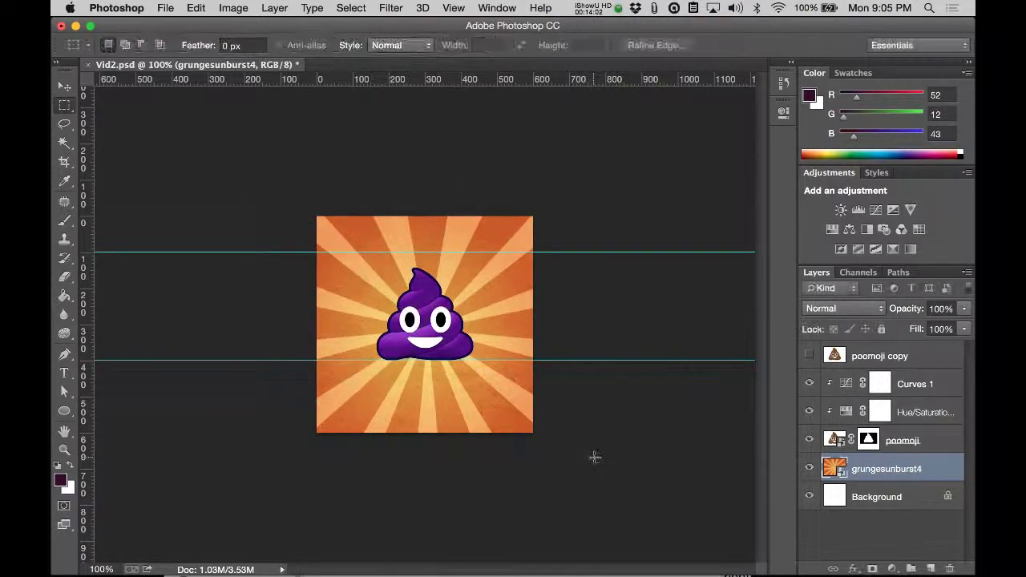
Step: Enlarge the poomoji layer proportionally to about 115% with Free Transform, with the reference point moved to the emoji's base at the 400 px guide
{"action": "left_click", "coordinate": [915, 440]}
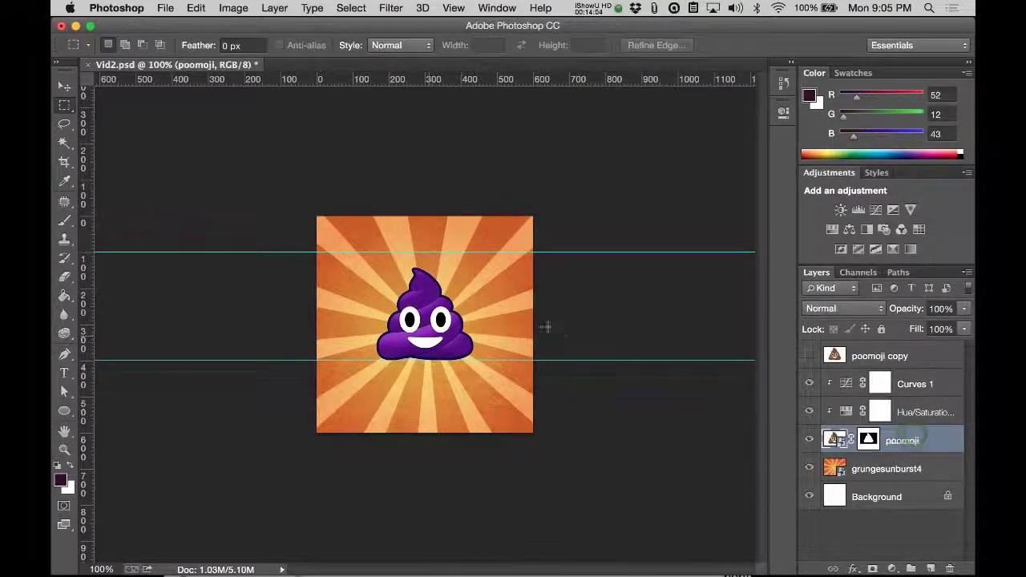
{"action": "key", "text": "super+t"}
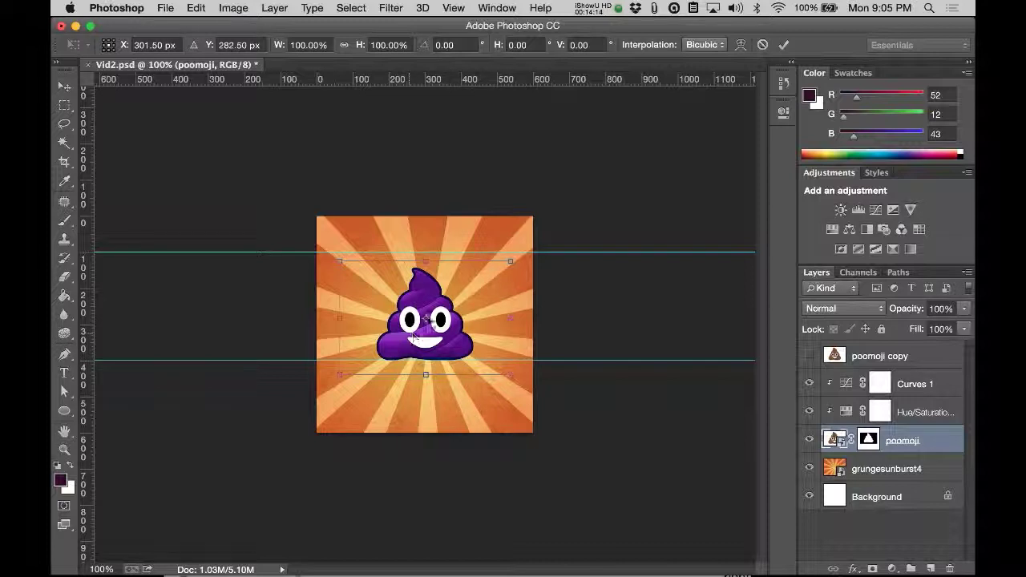
{"action": "left_click_drag", "start_coordinate": [426, 319], "coordinate": [422, 365]}
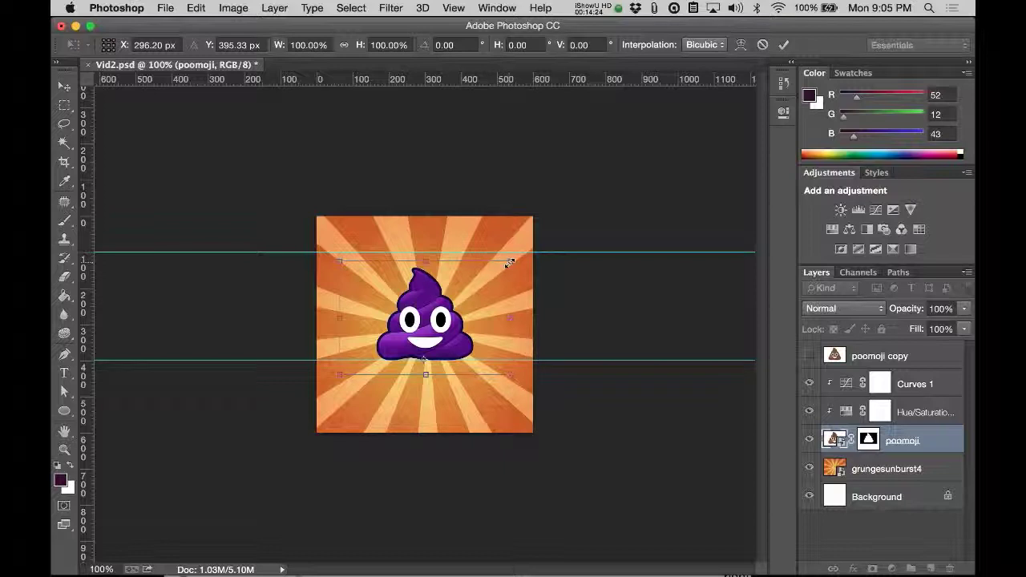
{"action": "mouse_move", "coordinate": [510, 262]}
{"action": "left_mouse_down"}
{"action": "mouse_move", "coordinate": [531, 239]}
{"action": "mouse_move", "coordinate": [524, 248]}
{"action": "left_mouse_up"}
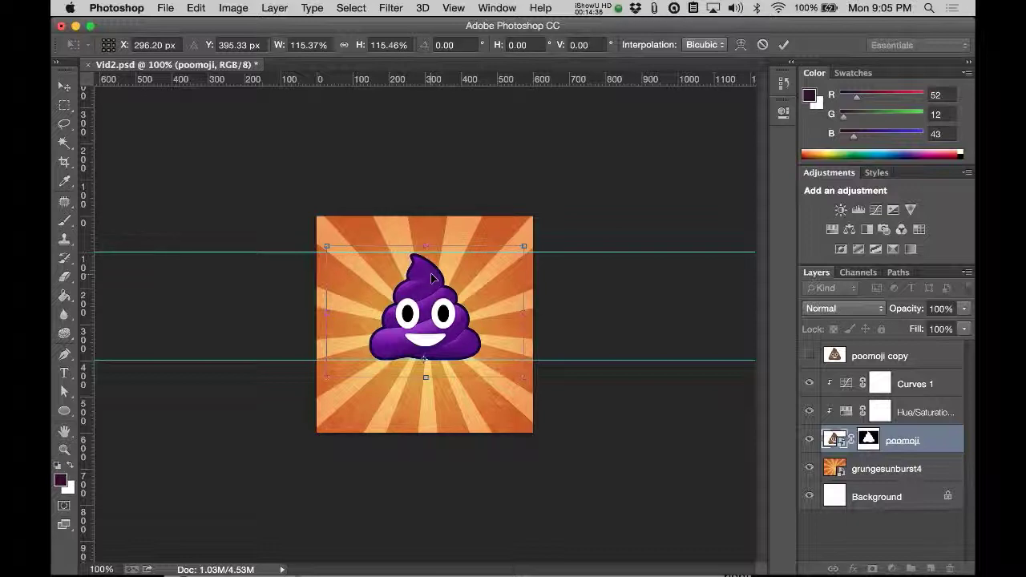
{"action": "key", "text": "Return"}
{"action": "key", "text": "m"}
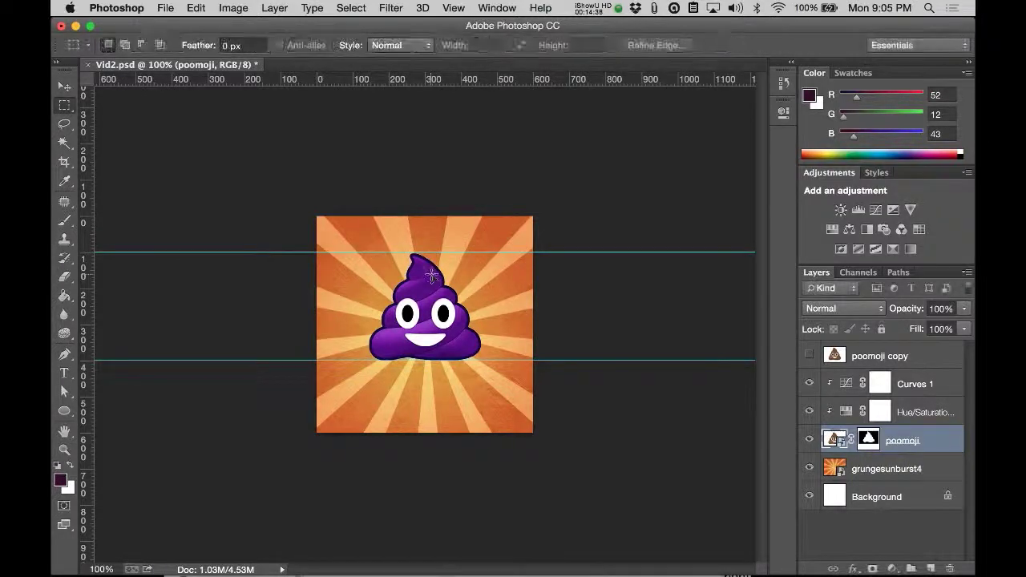
Step: Scale the poomoji layer to 101% with linked width and height, using a reference point at the emoji's base on the 400 px guide
{"action": "key", "text": "super+equal"}
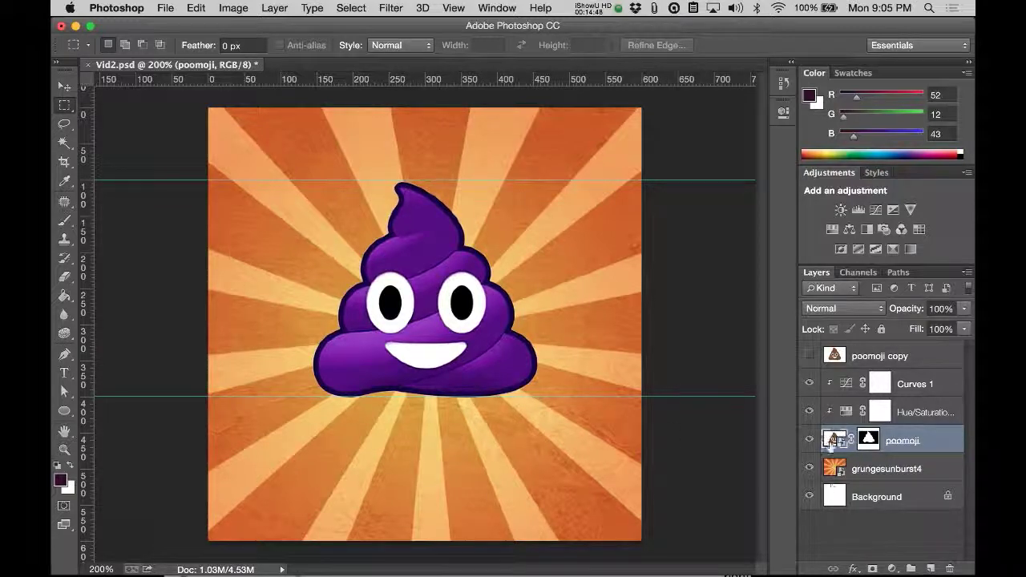
{"action": "key", "text": "super+t"}
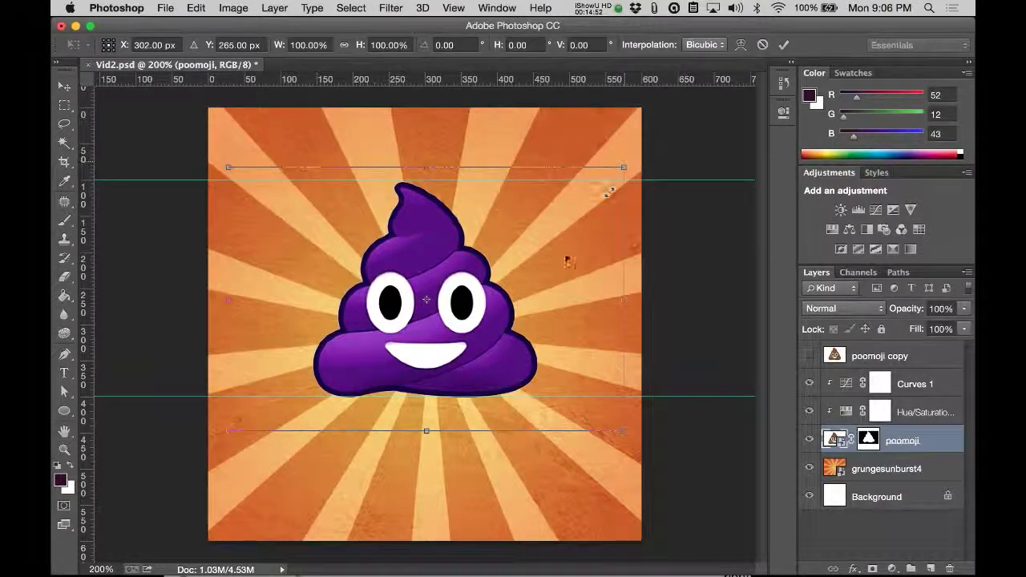
{"action": "left_click_drag", "start_coordinate": [427, 300], "coordinate": [426, 399]}
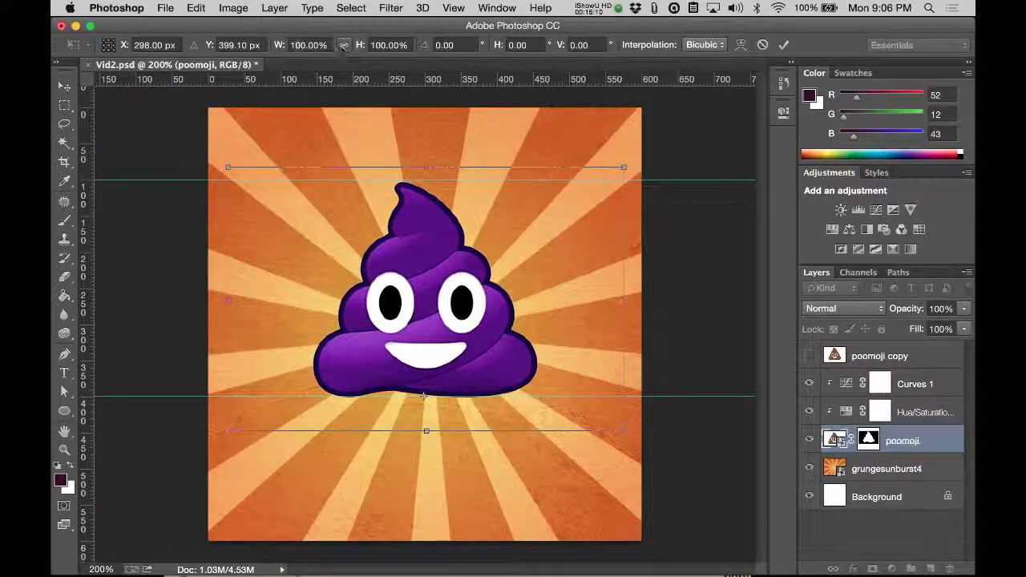
{"action": "left_click", "coordinate": [344, 45]}
{"action": "left_click", "coordinate": [299, 45]}
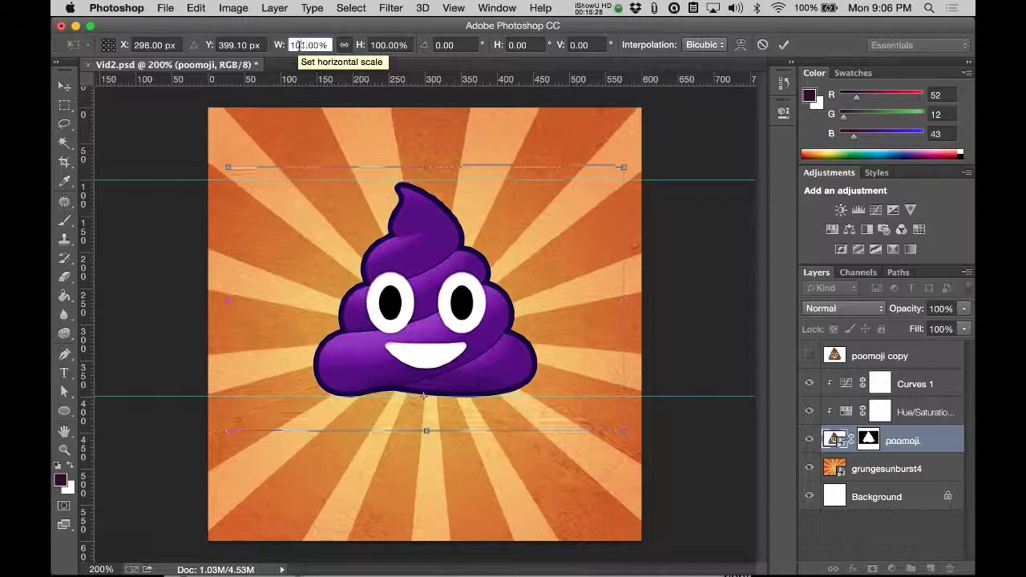
{"action": "key", "text": "Up"}
{"action": "key", "text": "Up"}
{"action": "key", "text": "Down"}
{"action": "key", "text": "Down"}
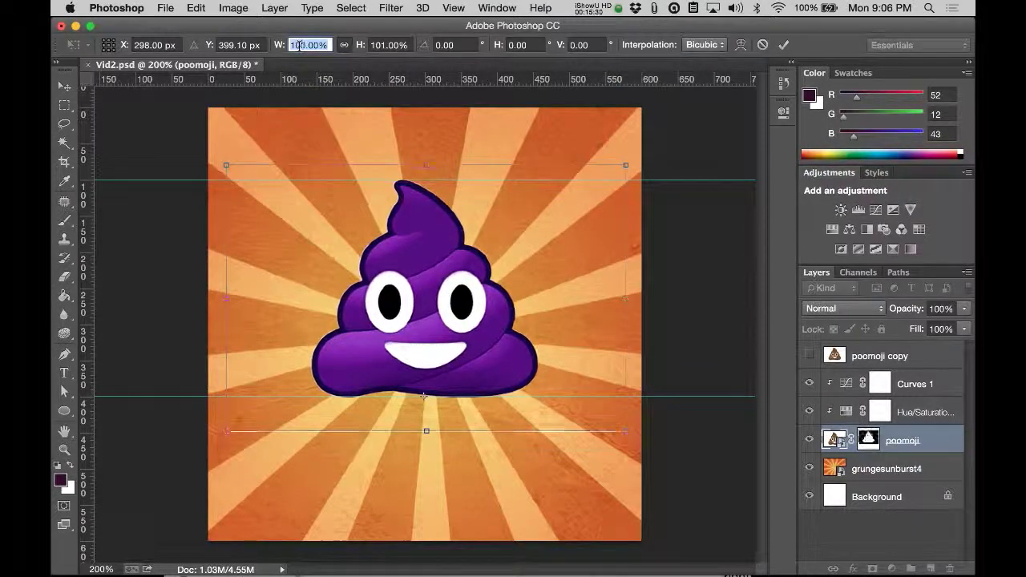
{"action": "mouse_move", "coordinate": [282, 48]}
{"action": "left_mouse_down"}
{"action": "mouse_move", "coordinate": [247, 49]}
{"action": "mouse_move", "coordinate": [289, 47]}
{"action": "mouse_move", "coordinate": [280, 46]}
{"action": "left_mouse_up"}
{"action": "key", "text": "Up"}
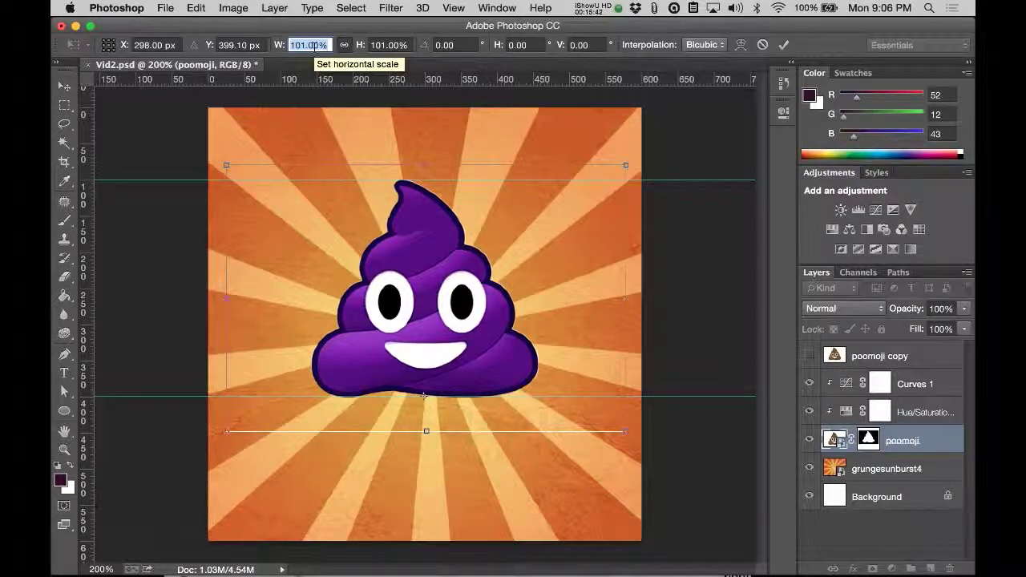
{"action": "left_click", "coordinate": [314, 45]}
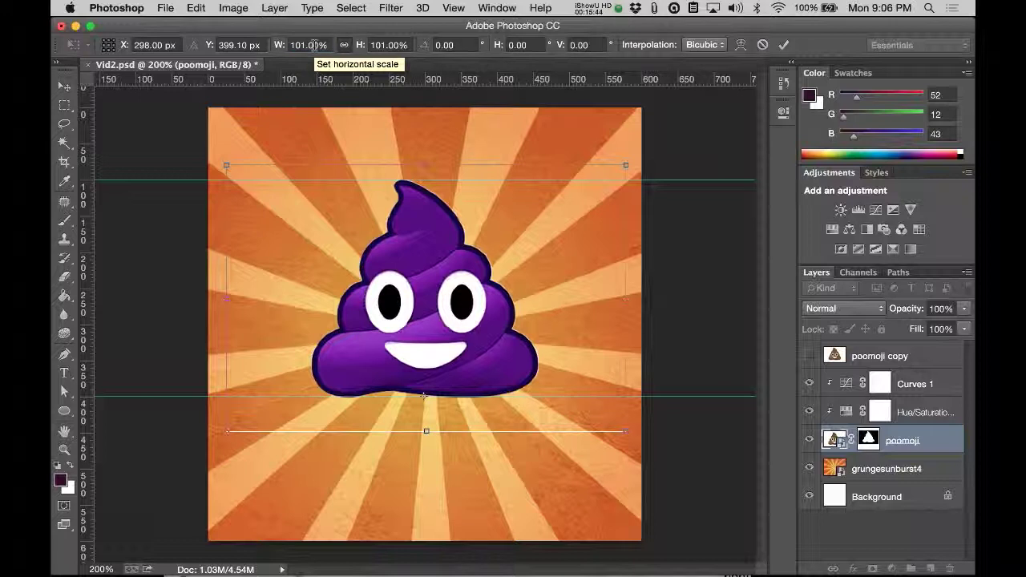
{"action": "key", "text": "Return"}
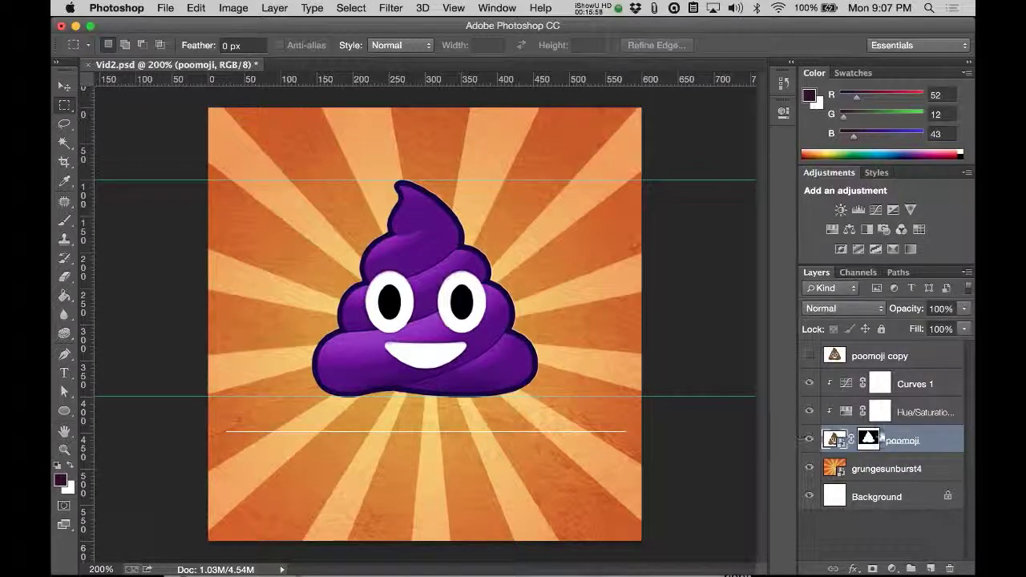
Step: Disable and re-enable the poomoji layer mask several times to compare the masked and unmasked layer
{"action": "left_click", "coordinate": [869, 441], "text": "shift"}
{"action": "left_click", "coordinate": [872, 441], "text": "shift"}
{"action": "left_click", "coordinate": [871, 439], "text": "shift"}
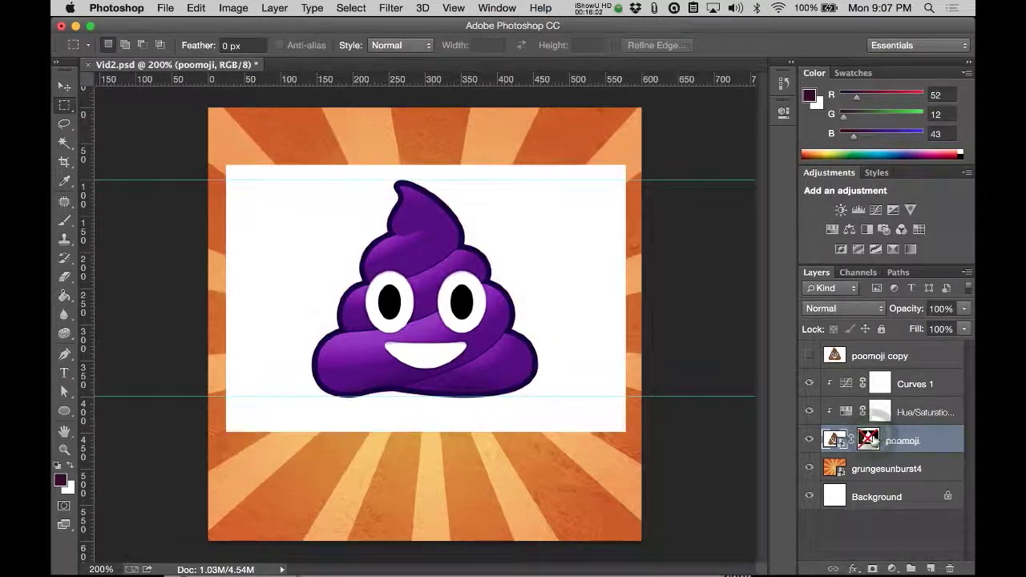
{"action": "left_click", "coordinate": [871, 439], "text": "shift"}
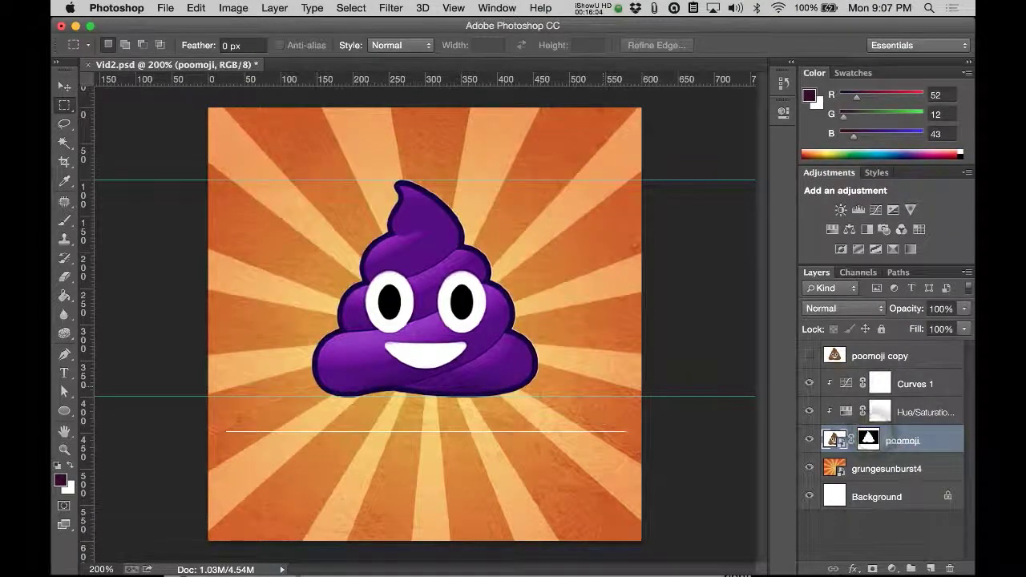
{"action": "left_click", "coordinate": [870, 440], "text": "shift"}
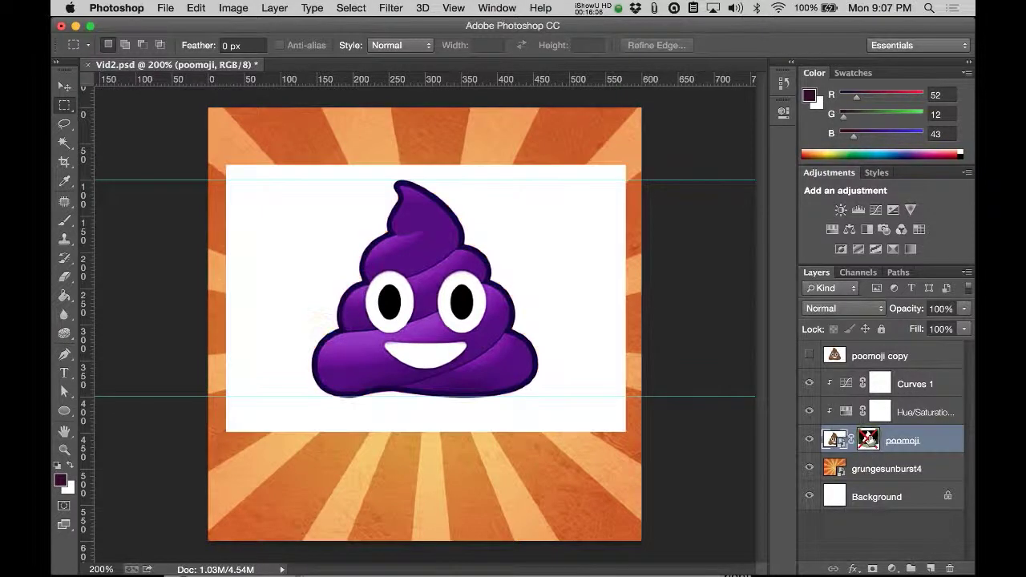
{"action": "left_click", "coordinate": [869, 439], "text": "shift"}
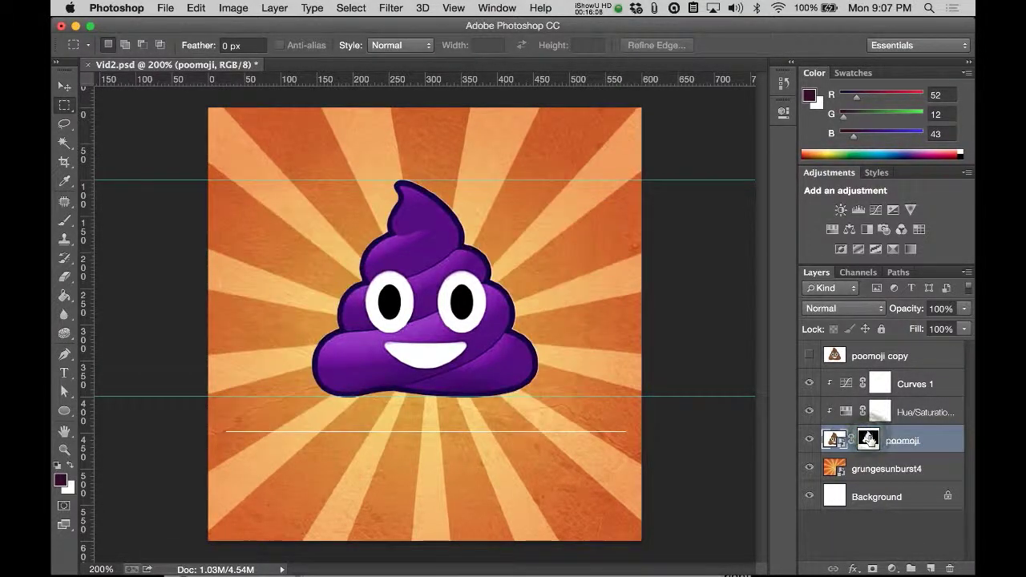
Step: Display the poomoji layer mask on its own and select the area surrounding its black rectangle with an inverted rectangular marquee
{"action": "left_click", "coordinate": [868, 439], "text": "alt"}
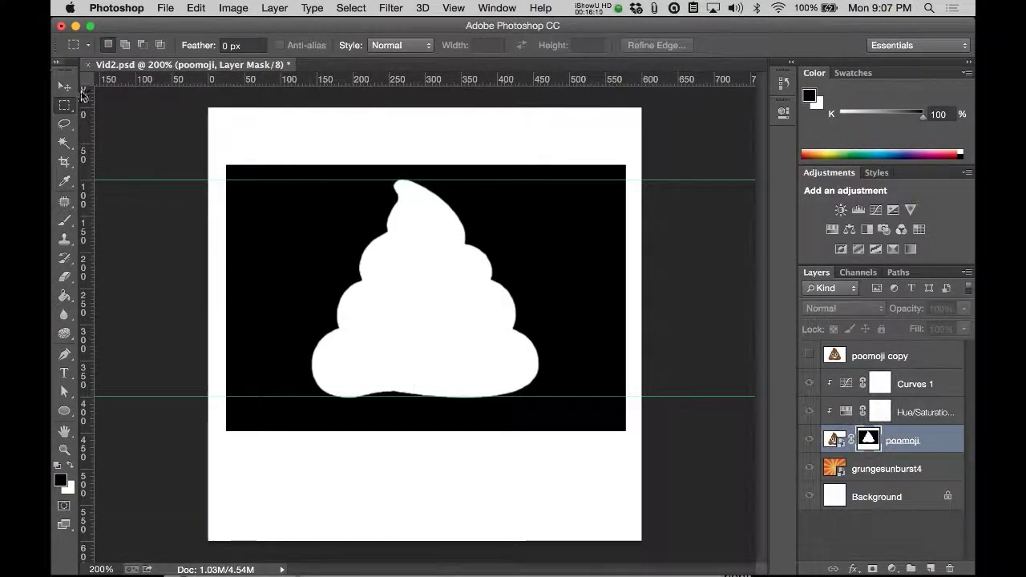
{"action": "left_click_drag", "start_coordinate": [173, 95], "coordinate": [672, 167]}
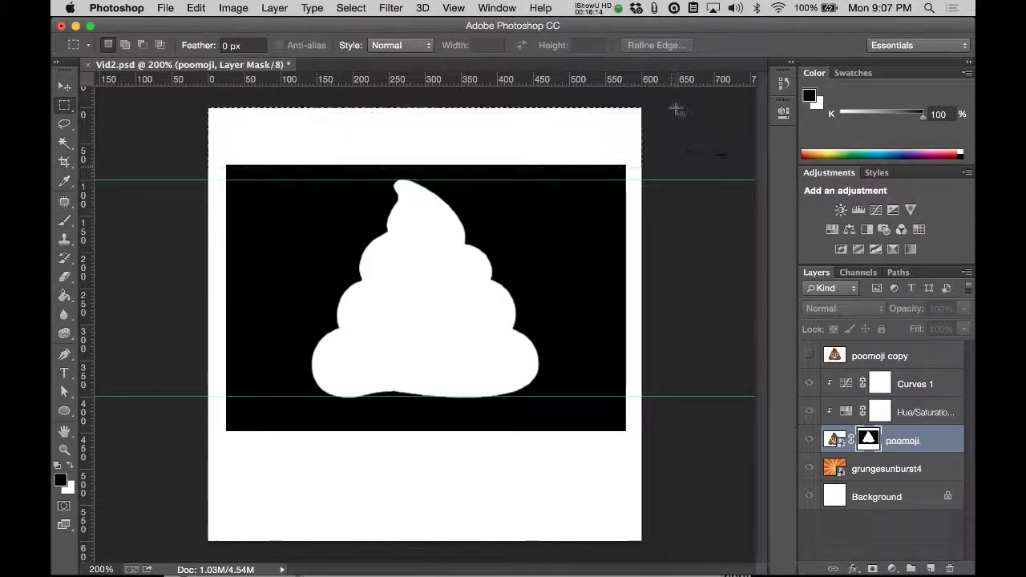
{"action": "left_click_drag", "start_coordinate": [670, 99], "coordinate": [602, 550]}
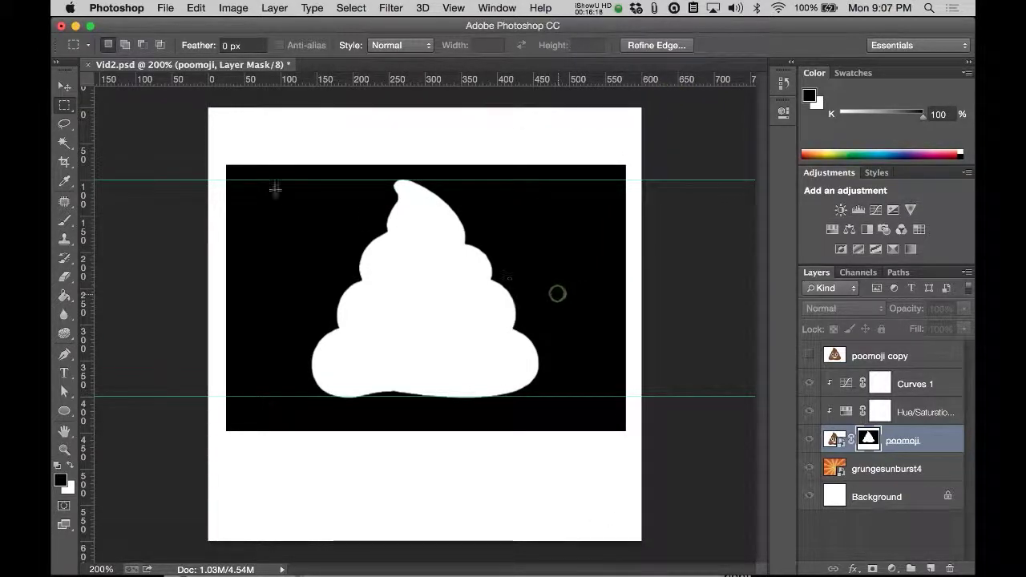
{"action": "left_click_drag", "start_coordinate": [226, 165], "coordinate": [617, 418]}
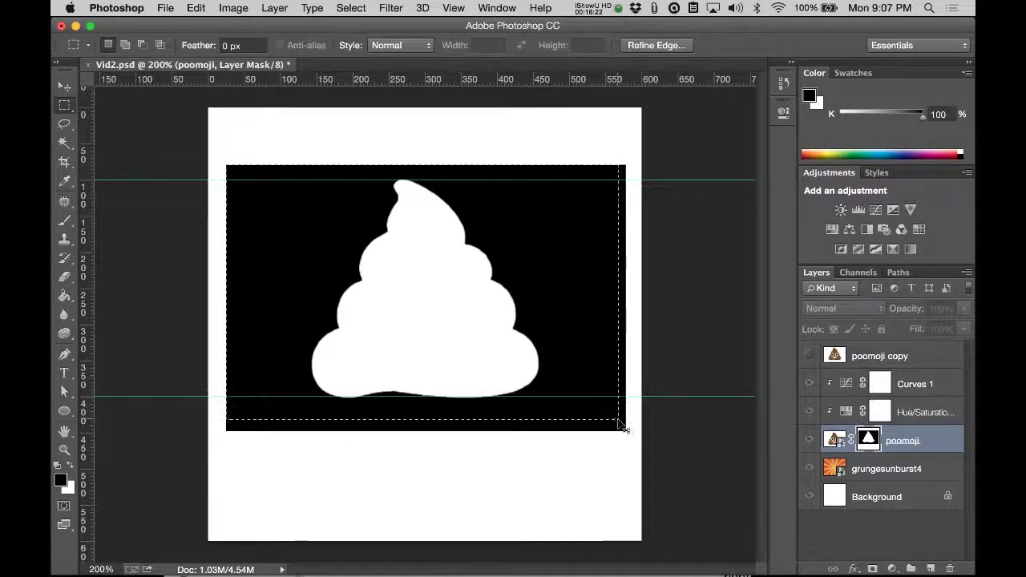
{"action": "key", "text": "super+shift+i"}
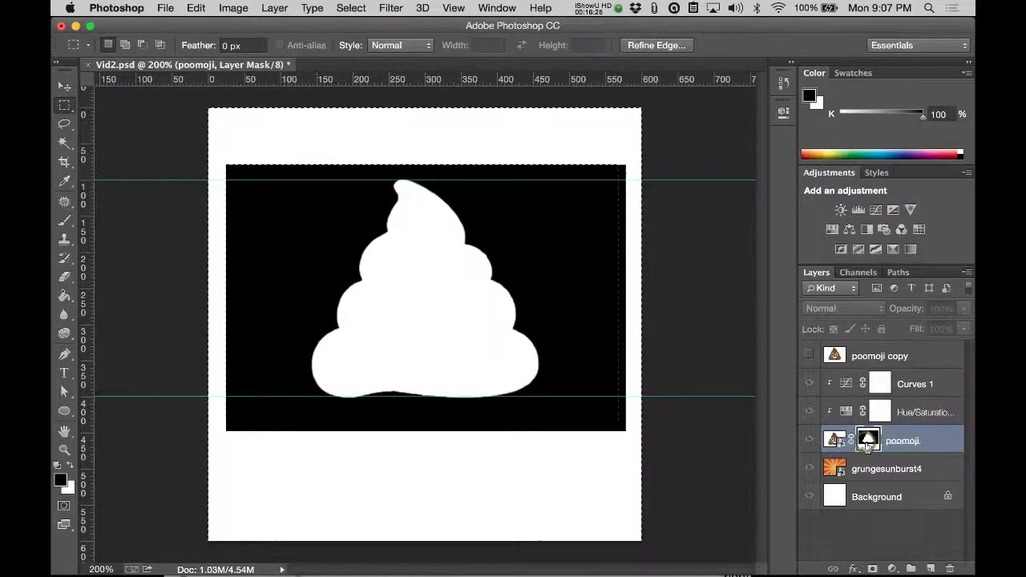
Step: Fill the selected outer area of the poomoji mask with black, deselect, and return to the layer's image
{"action": "left_click", "coordinate": [71, 465]}
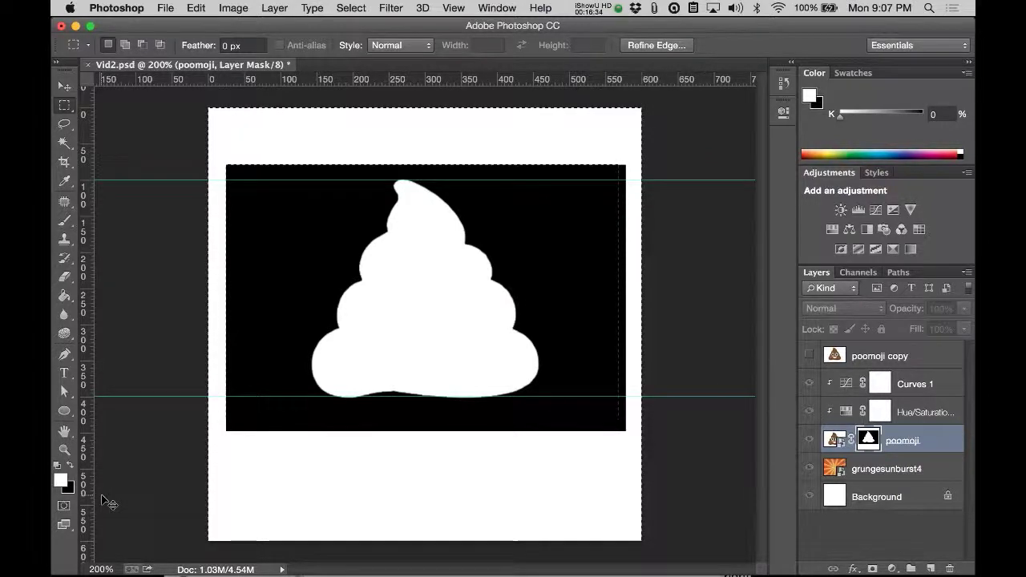
{"action": "key", "text": "Delete"}
{"action": "key", "text": "super+d"}
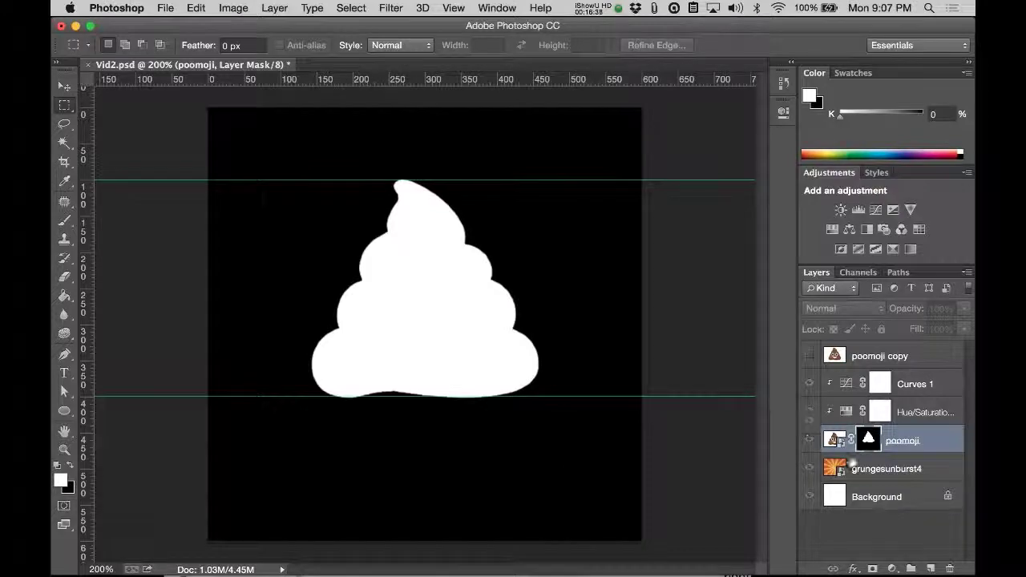
{"action": "left_click", "coordinate": [834, 439]}
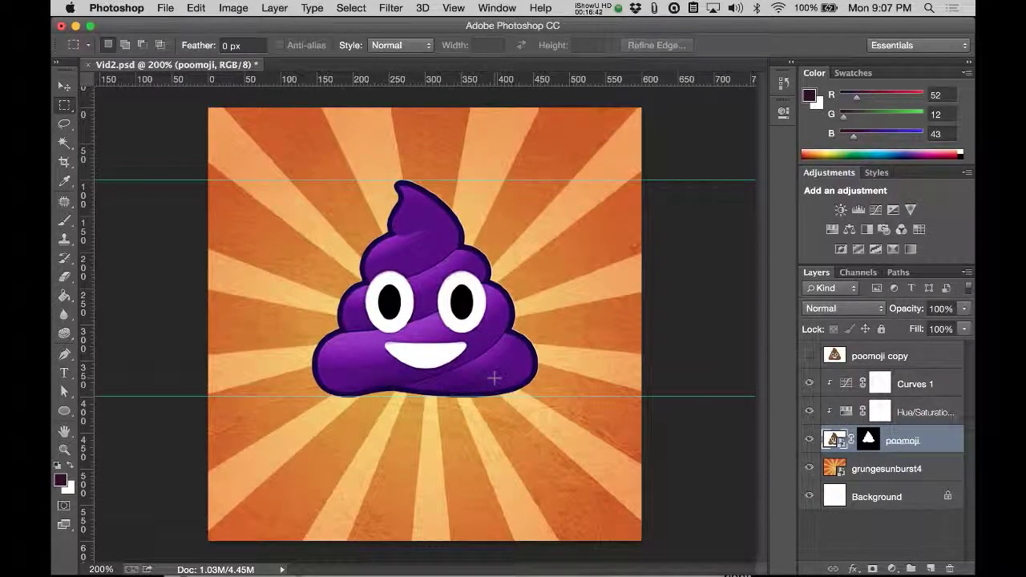
Step: Add the text HELLO in white Gotham Black at 40 pt below the emoji
{"action": "left_click", "coordinate": [64, 373]}
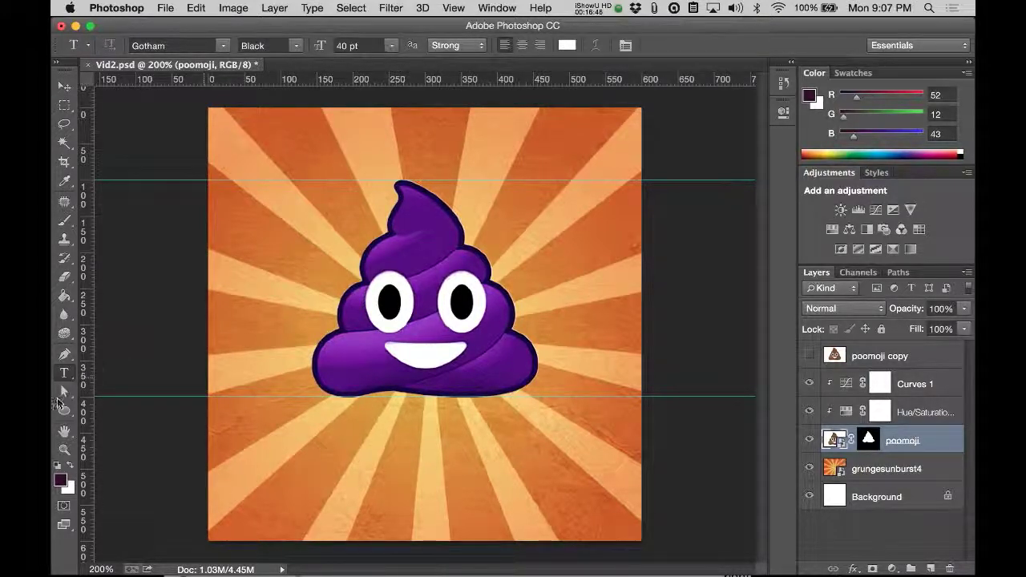
{"action": "left_click", "coordinate": [421, 457]}
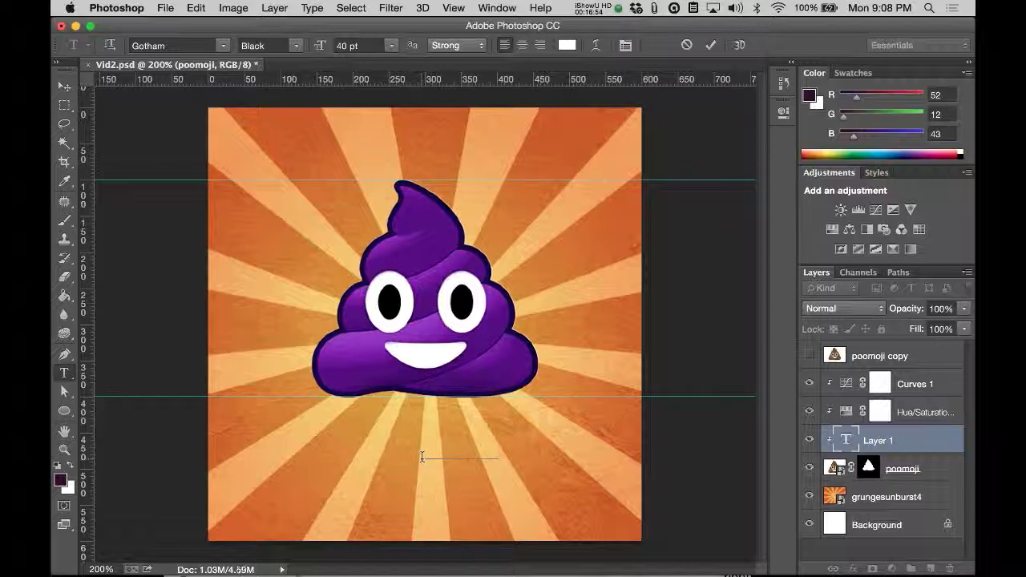
{"action": "left_click", "coordinate": [919, 453]}
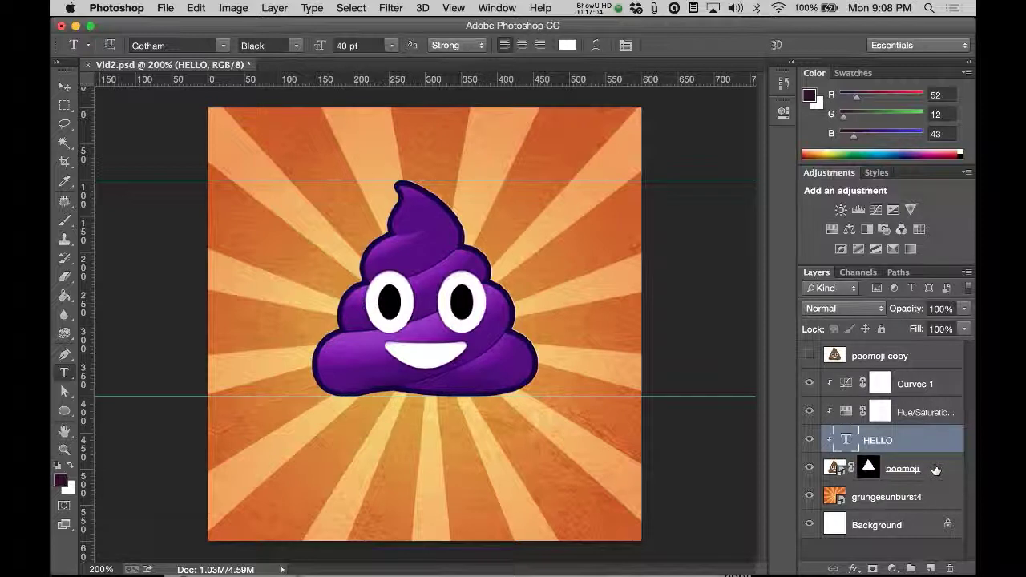
Step: Move the HELLO text layer above Curves 1 and release it from the clipping mask
{"action": "left_click", "coordinate": [935, 468]}
{"action": "left_click", "coordinate": [930, 411]}
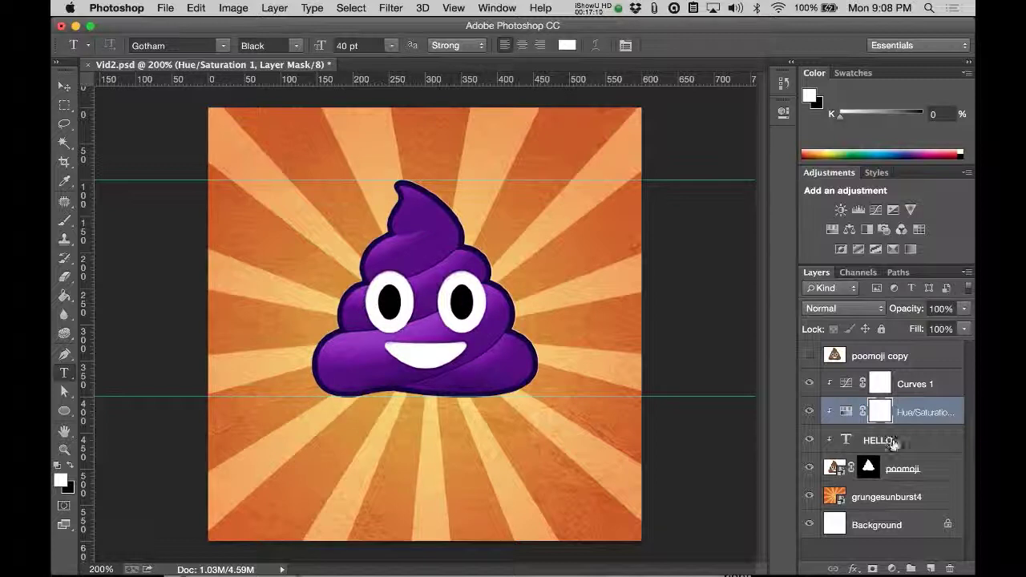
{"action": "left_click_drag", "start_coordinate": [914, 439], "coordinate": [908, 369]}
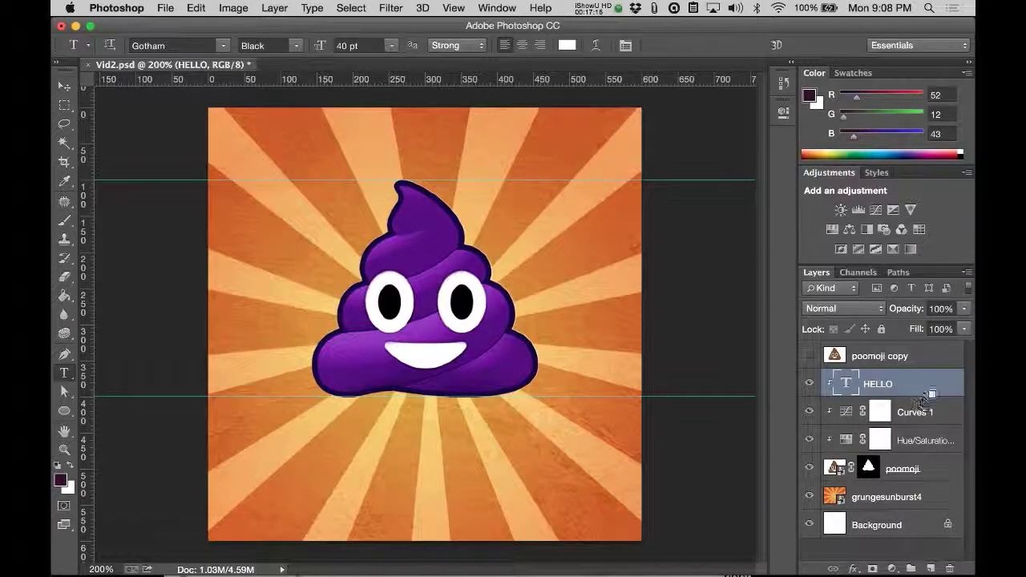
{"action": "left_click", "coordinate": [924, 394], "text": "alt"}
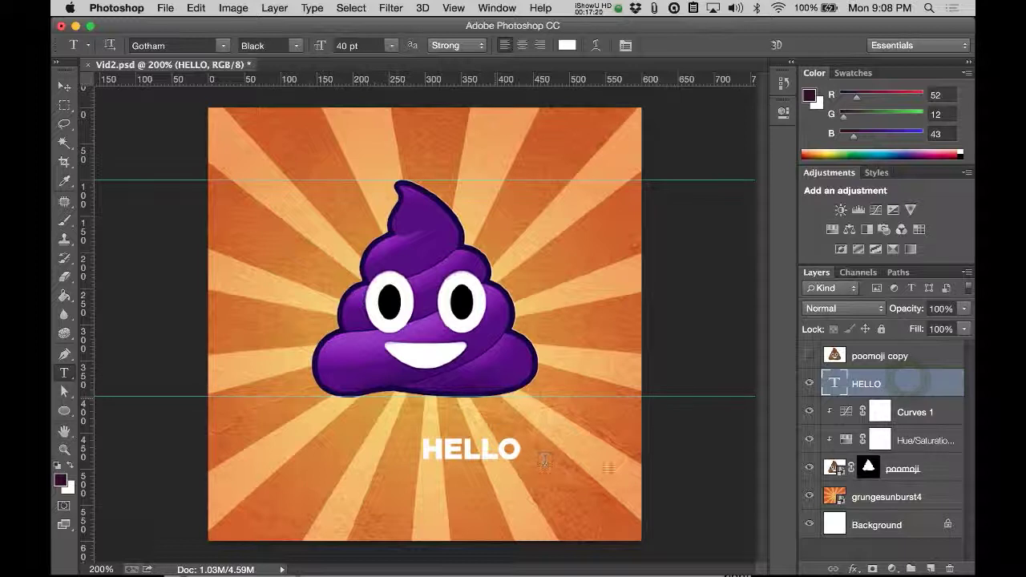
Step: Enlarge the HELLO text proportionally from its center to about 283% and center it beneath the emoji
{"action": "key", "text": "super+t"}
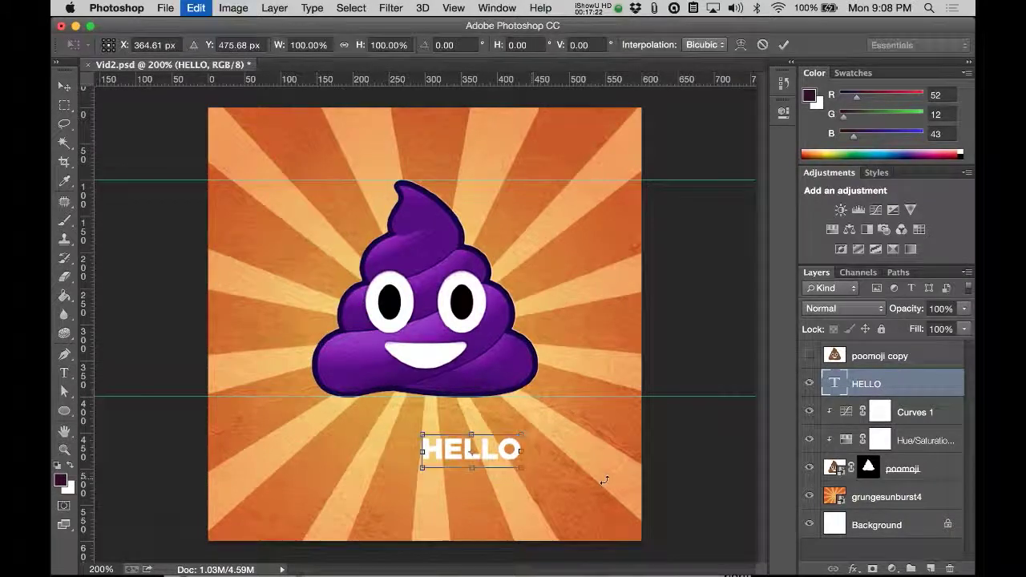
{"action": "left_click_drag", "start_coordinate": [522, 433], "coordinate": [616, 403]}
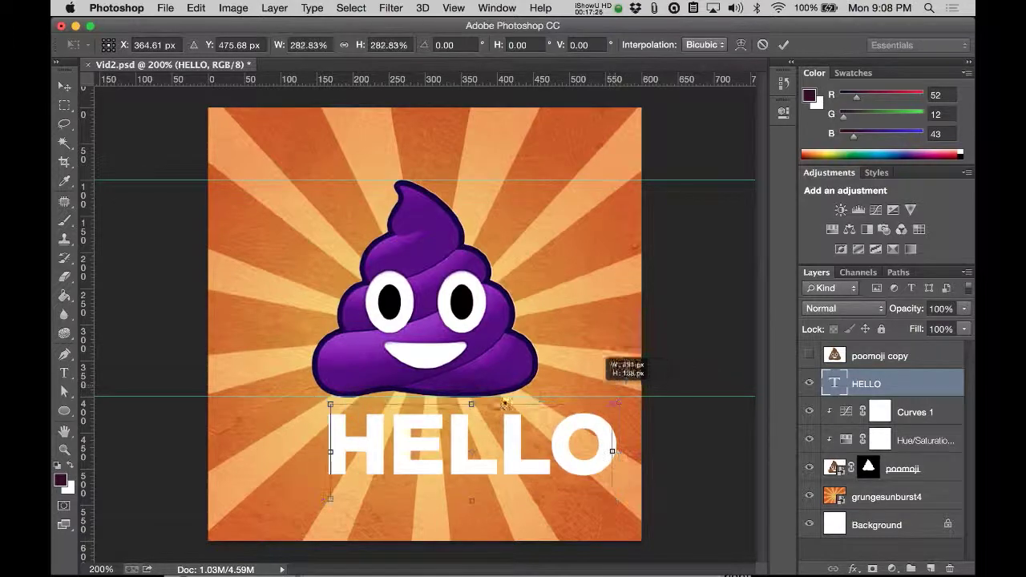
{"action": "left_click_drag", "start_coordinate": [507, 439], "coordinate": [476, 440]}
{"action": "key", "text": "Return"}
{"action": "key", "text": "t"}
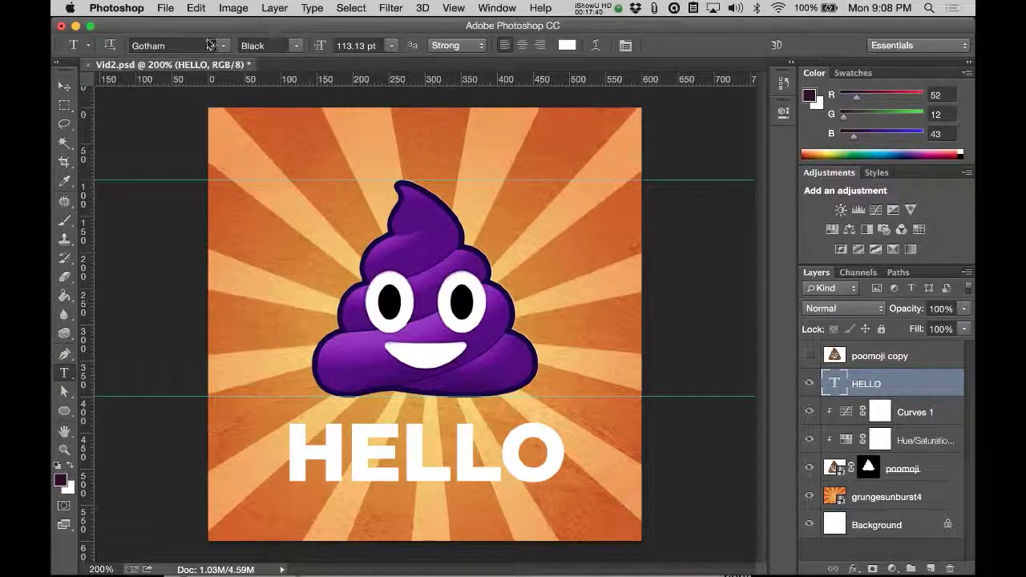
Step: Change the HELLO text layer's font to Gotham Narrow Black
{"action": "double_click", "coordinate": [365, 45]}
{"action": "left_click", "coordinate": [361, 46]}
{"action": "left_click", "coordinate": [363, 45]}
{"action": "left_click", "coordinate": [265, 46]}
{"action": "left_click", "coordinate": [155, 46]}
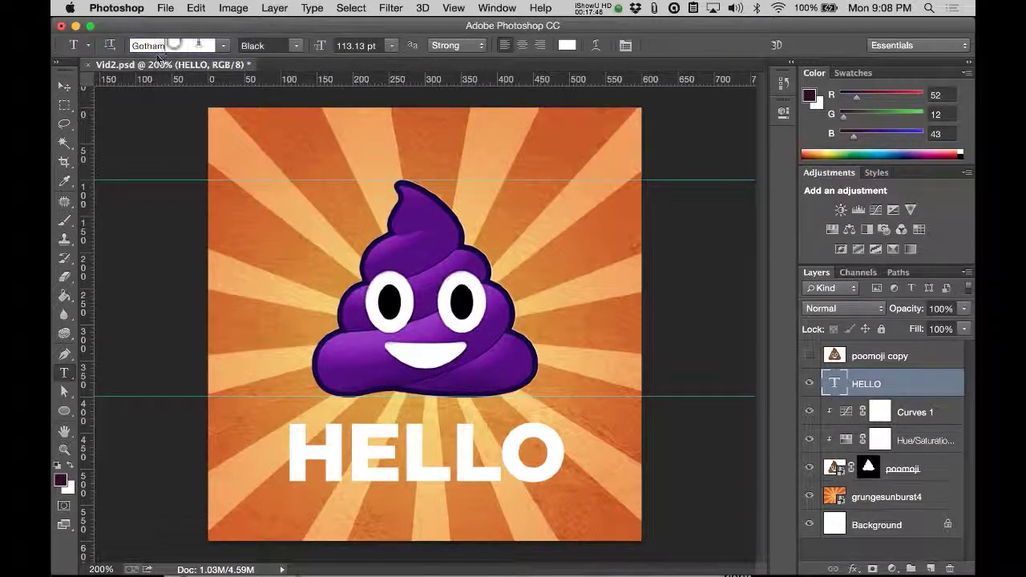
{"action": "key", "text": "Tab"}
{"action": "key", "text": "Tab"}
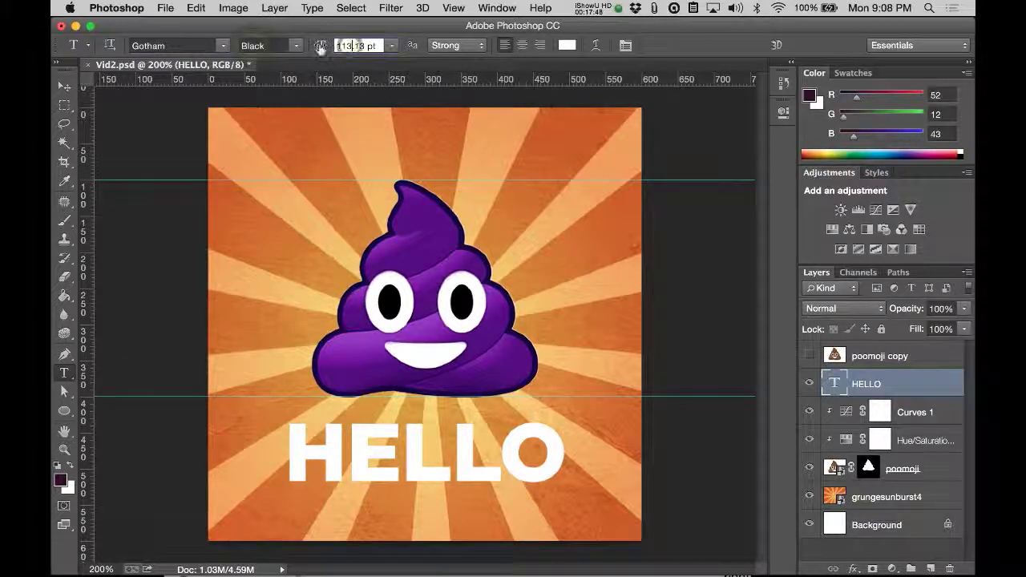
{"action": "left_click", "coordinate": [223, 46]}
{"action": "left_click", "coordinate": [191, 53]}
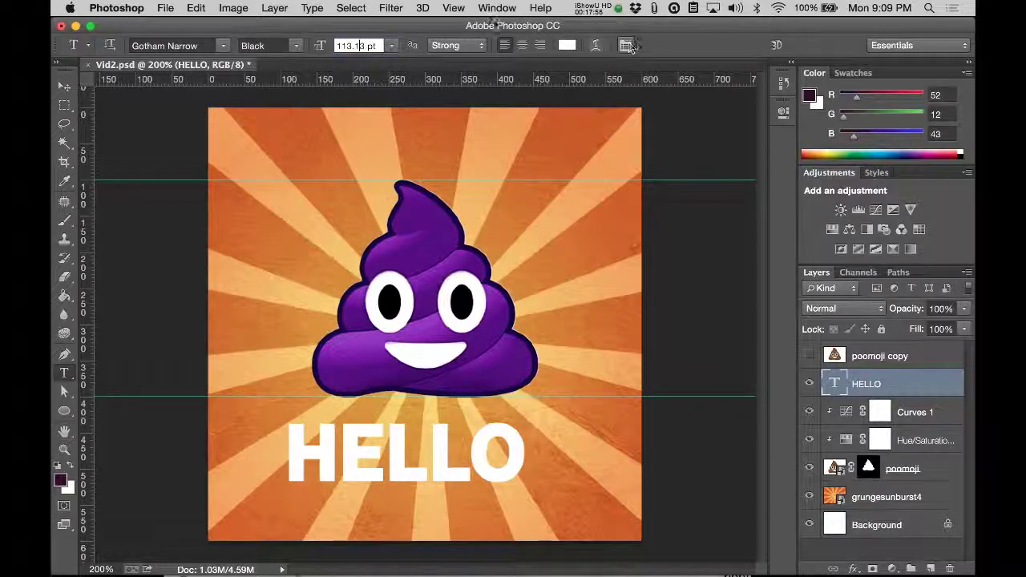
Step: Try the right and left paragraph alignments on the HELLO text and set it to centered
{"action": "left_click", "coordinate": [522, 45]}
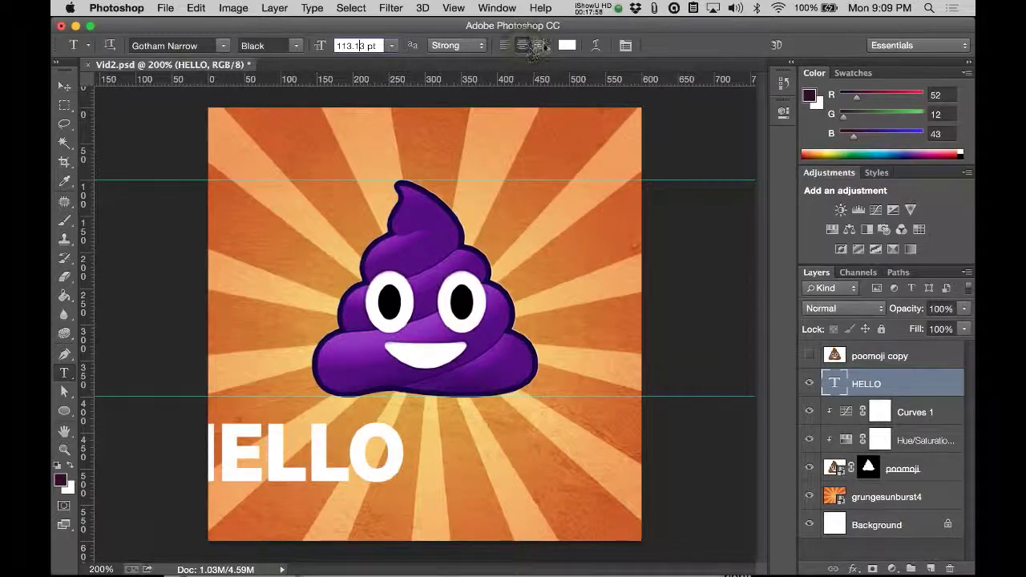
{"action": "left_click", "coordinate": [540, 44]}
{"action": "left_click", "coordinate": [503, 45]}
{"action": "left_click", "coordinate": [522, 45]}
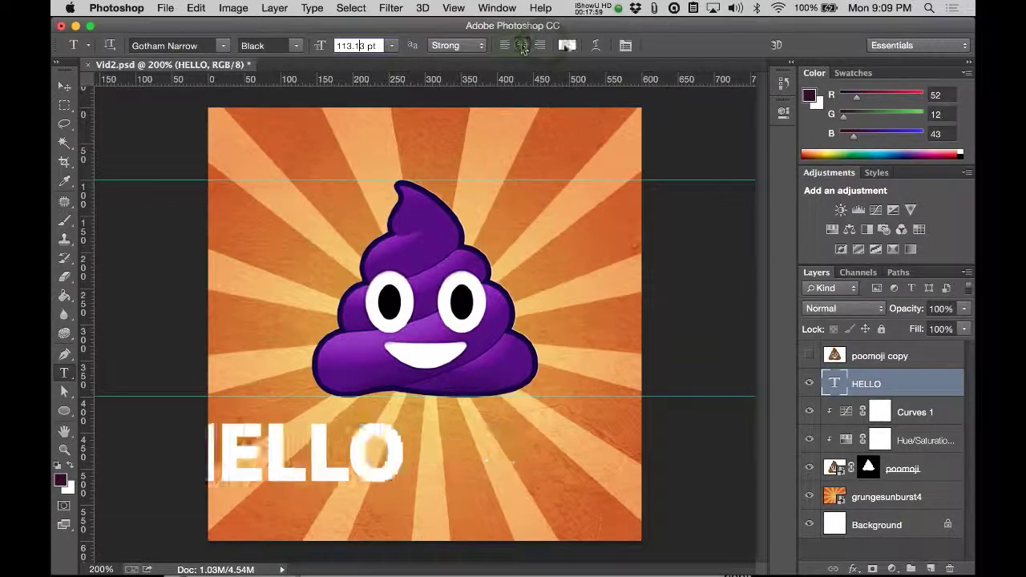
Step: Set the HELLO text colour to a dark red
{"action": "left_click", "coordinate": [567, 46]}
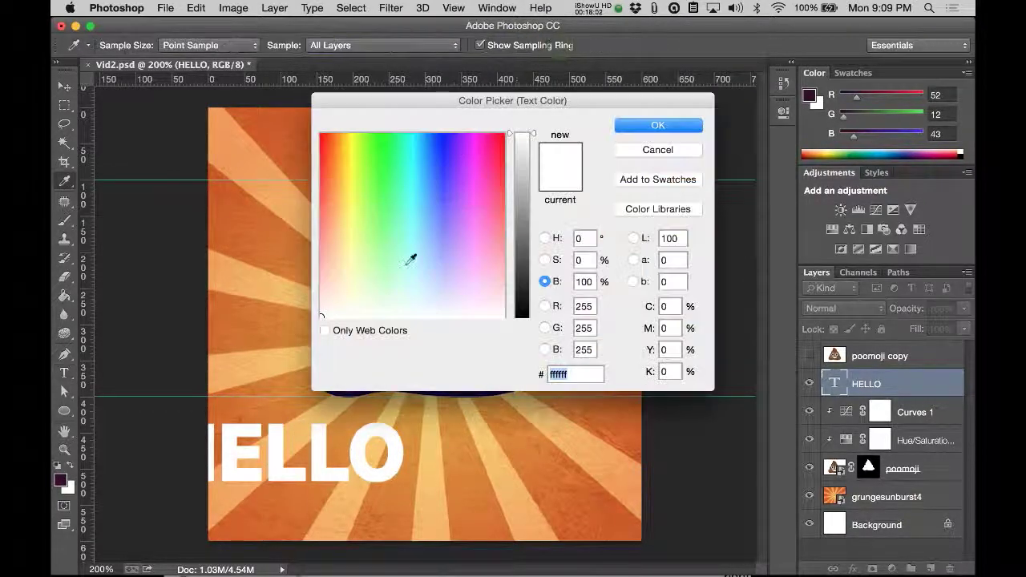
{"action": "left_click", "coordinate": [491, 147]}
{"action": "mouse_move", "coordinate": [491, 146]}
{"action": "left_mouse_down"}
{"action": "mouse_move", "coordinate": [479, 138]}
{"action": "mouse_move", "coordinate": [503, 133]}
{"action": "left_mouse_up"}
{"action": "left_click_drag", "start_coordinate": [530, 204], "coordinate": [519, 225]}
{"action": "key", "text": "Return"}
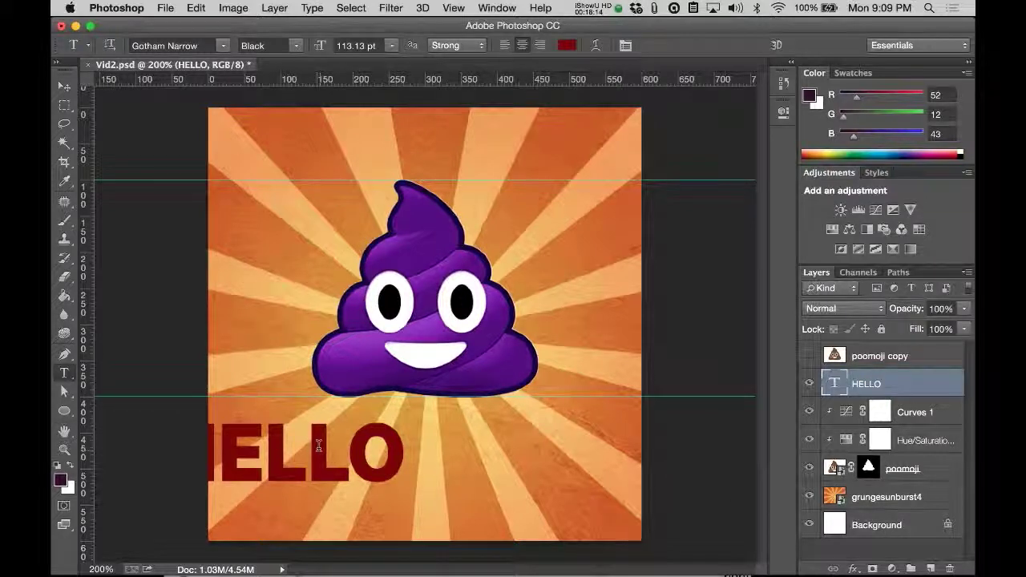
Step: Align the horizontal centers of the HELLO and grungesunburst4 layers, and reselect only the HELLO layer
{"action": "left_click", "coordinate": [894, 383]}
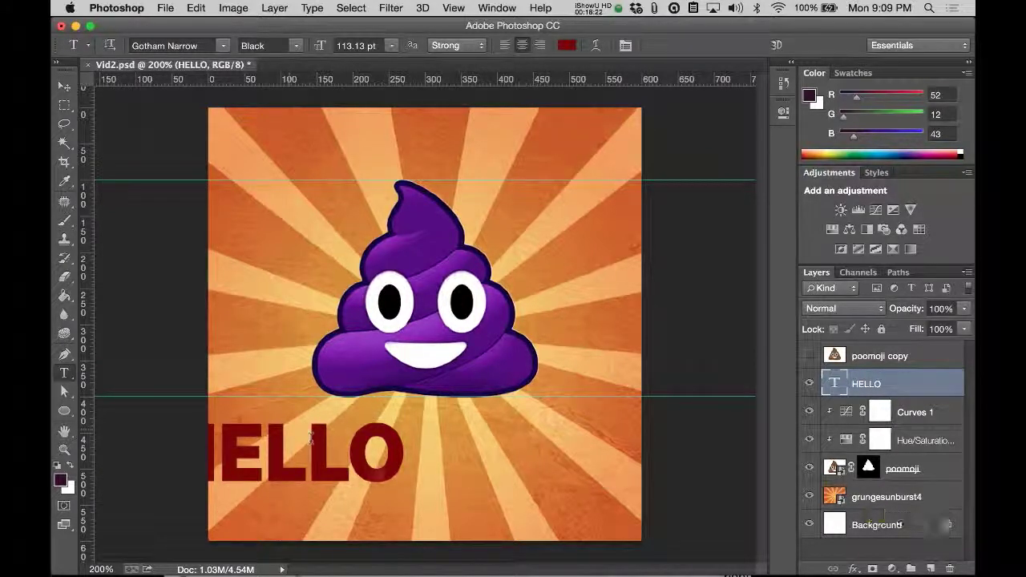
{"action": "left_click", "coordinate": [880, 496], "text": "super"}
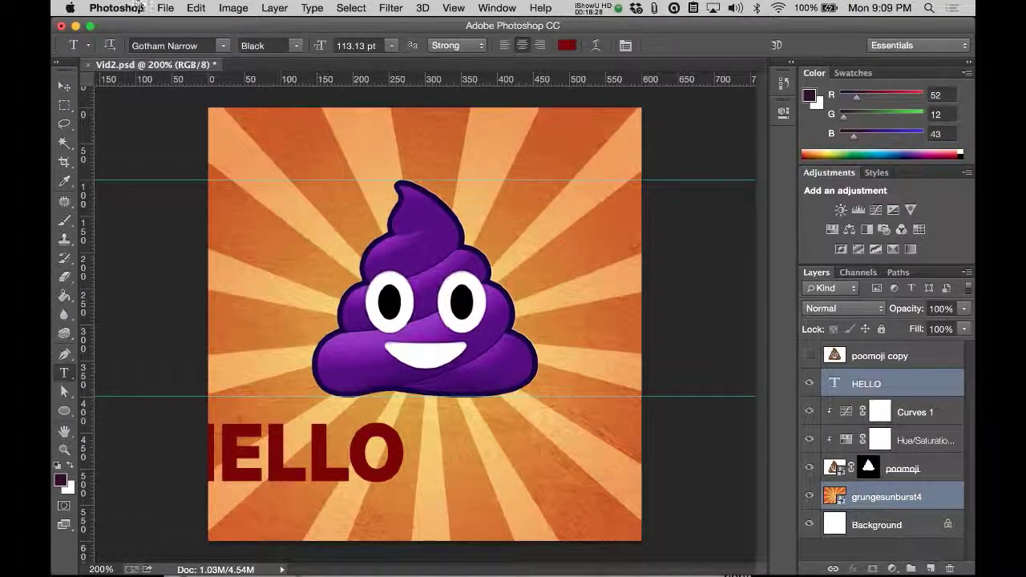
{"action": "left_click", "coordinate": [70, 95]}
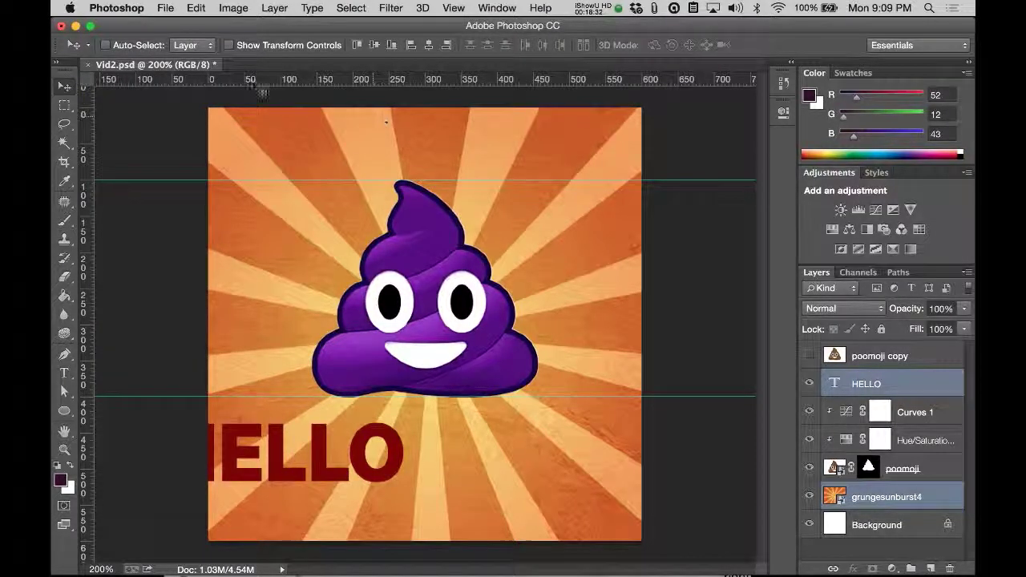
{"action": "left_click", "coordinate": [430, 45]}
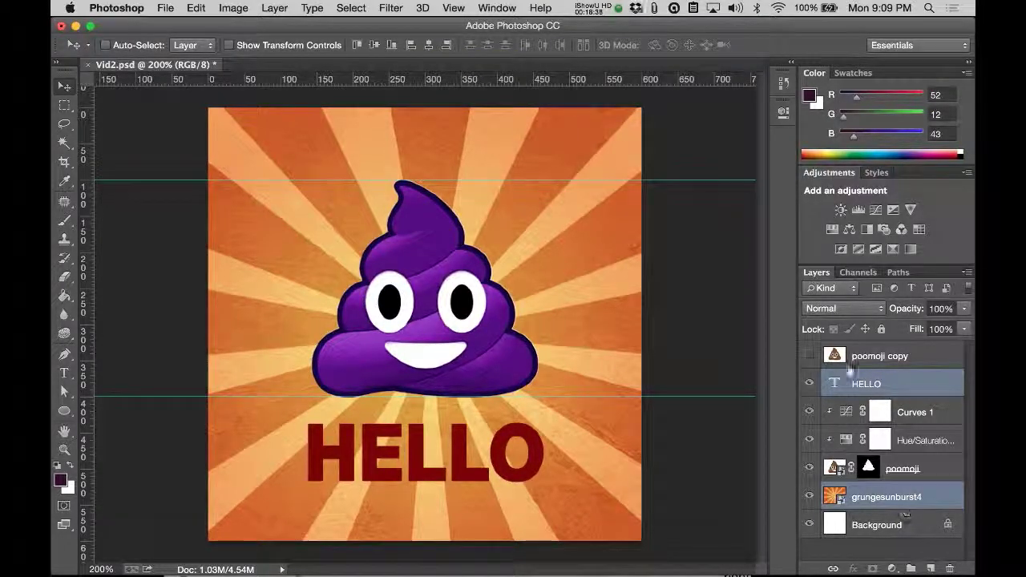
{"action": "left_click", "coordinate": [904, 361]}
{"action": "left_click", "coordinate": [842, 386]}
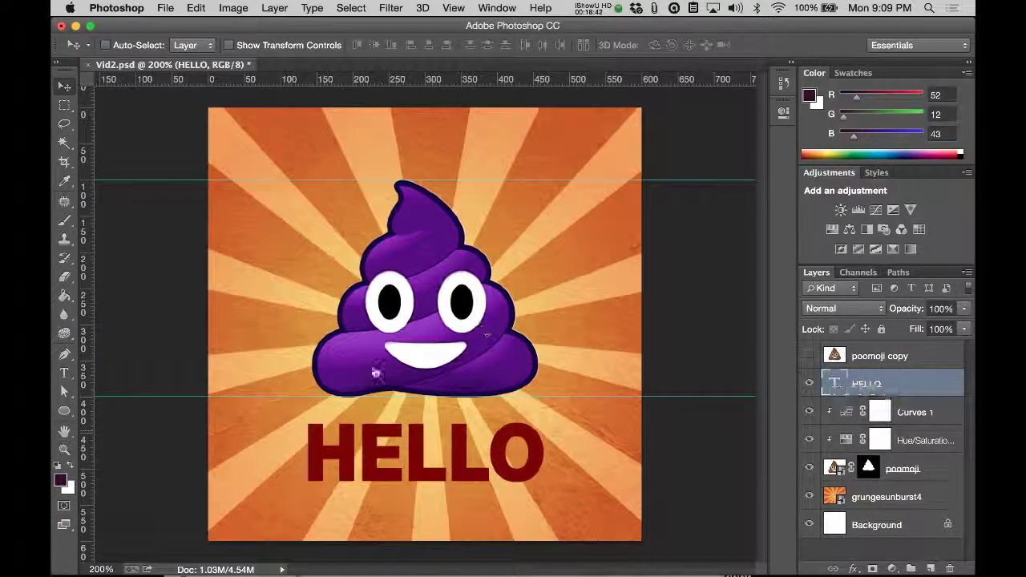
Step: Switch to the presentation to review the Video 2 overview of editing tools, and return to Photoshop
{"action": "key", "text": "super+Tab"}
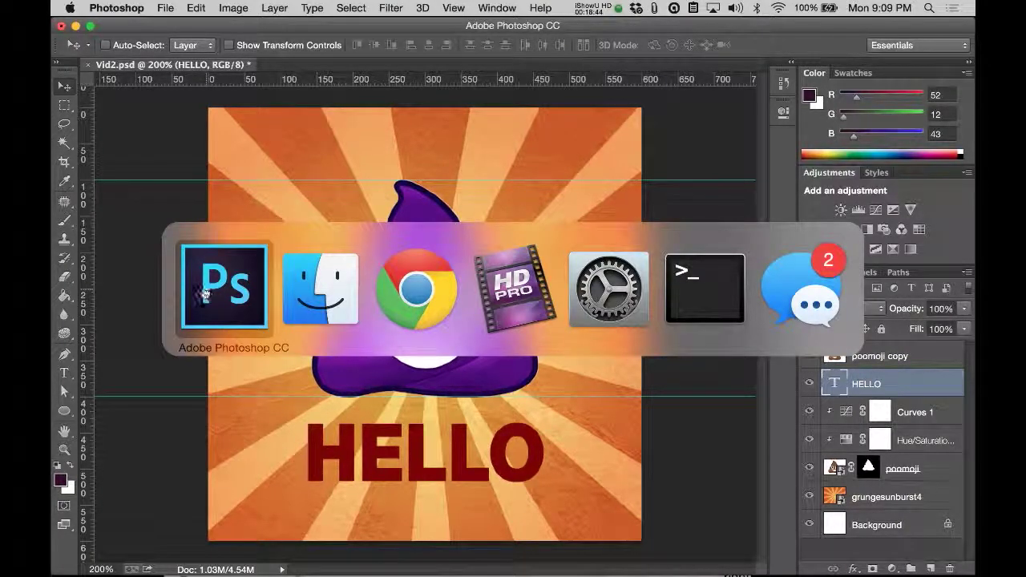
{"action": "key", "text": "super+Tab"}
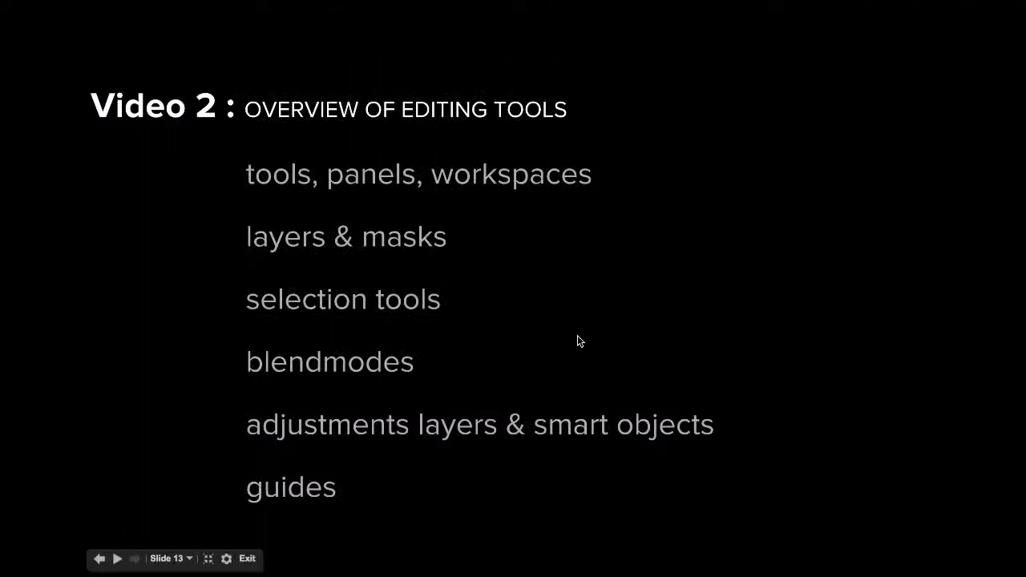
{"action": "key", "text": "super+Tab"}
{"action": "left_click", "coordinate": [229, 291]}
{"action": "key", "text": "super+Tab"}
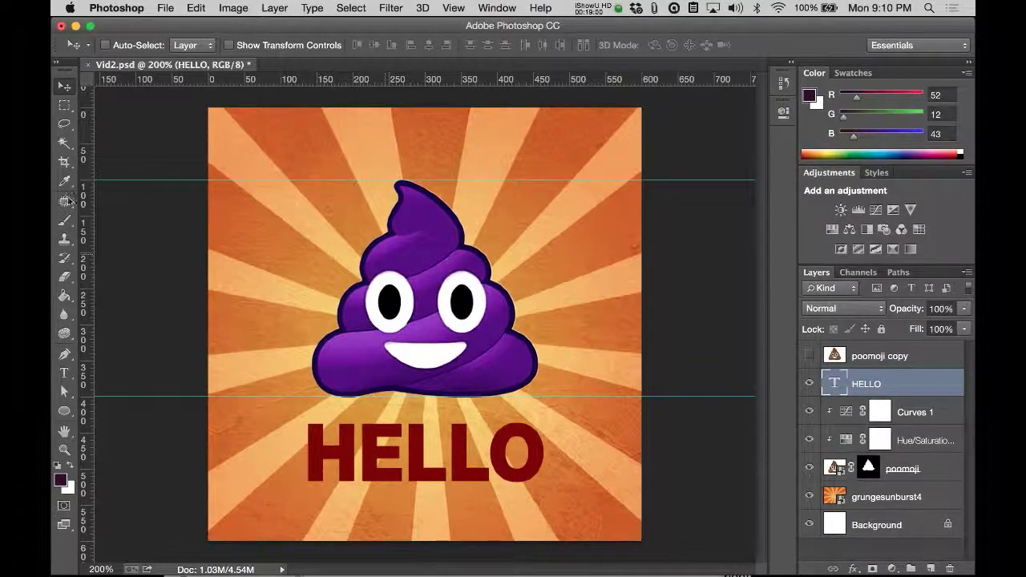
{"action": "key", "text": "super+Tab"}
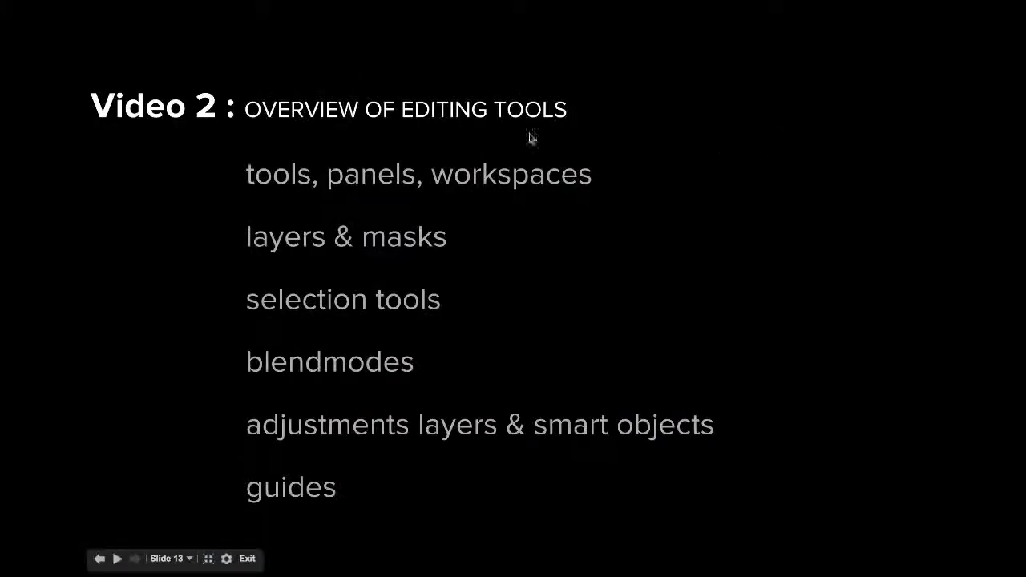
{"action": "key", "text": "super+Tab"}
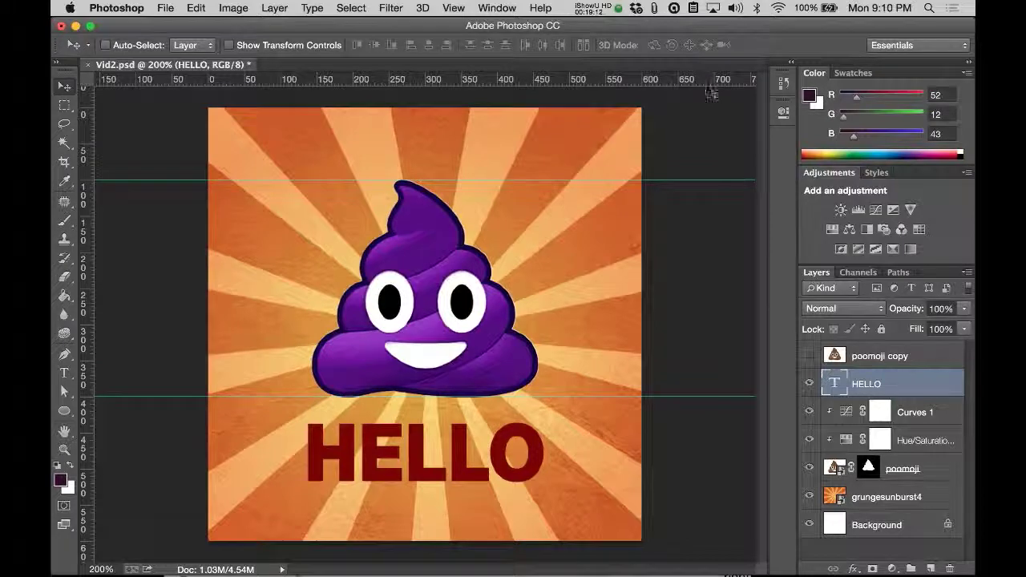
Step: Review the list of available panels and the workspace options, including the one for creating a new workspace
{"action": "left_click", "coordinate": [497, 8]}
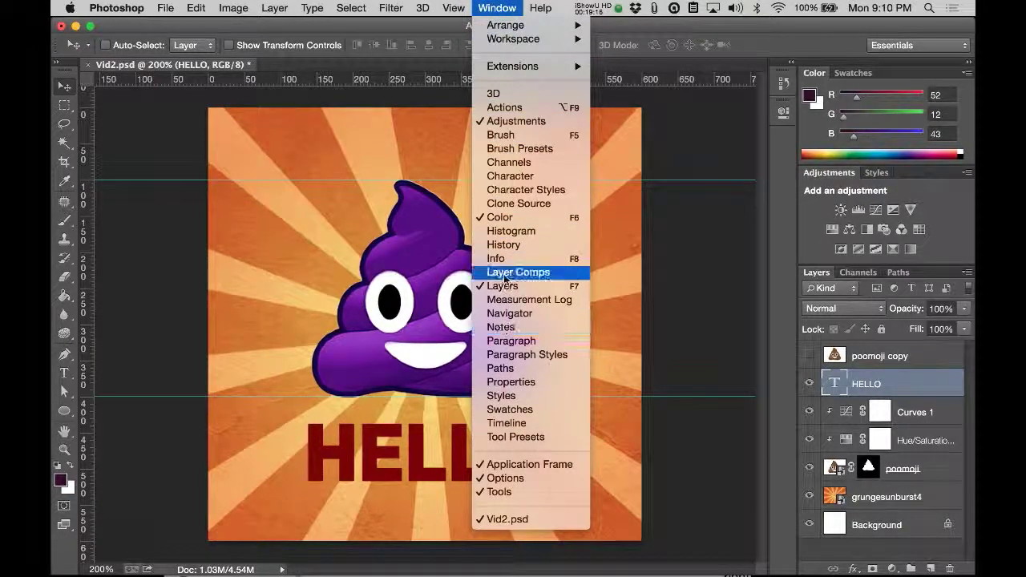
{"action": "left_click", "coordinate": [699, 333]}
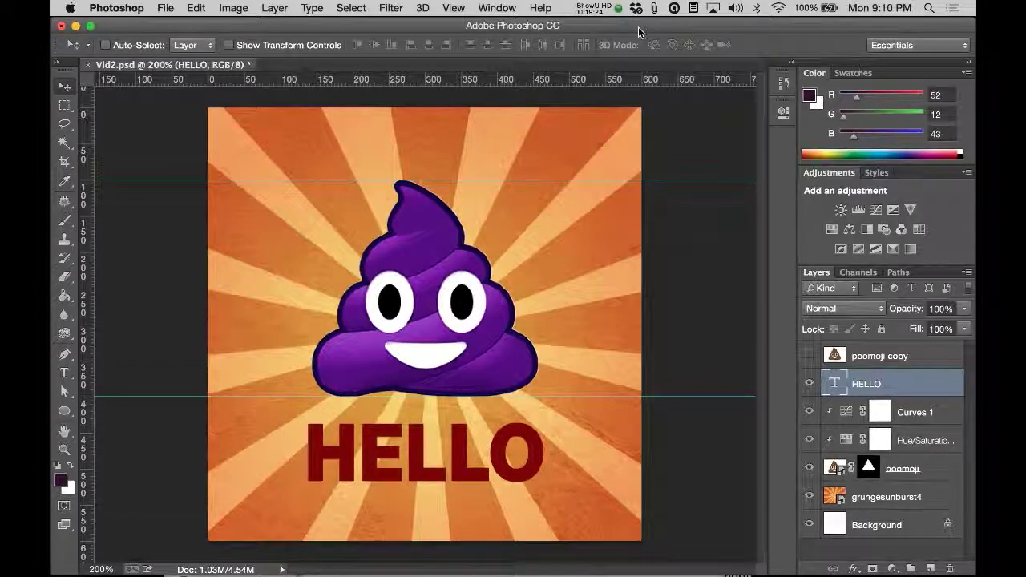
{"action": "left_click", "coordinate": [497, 8]}
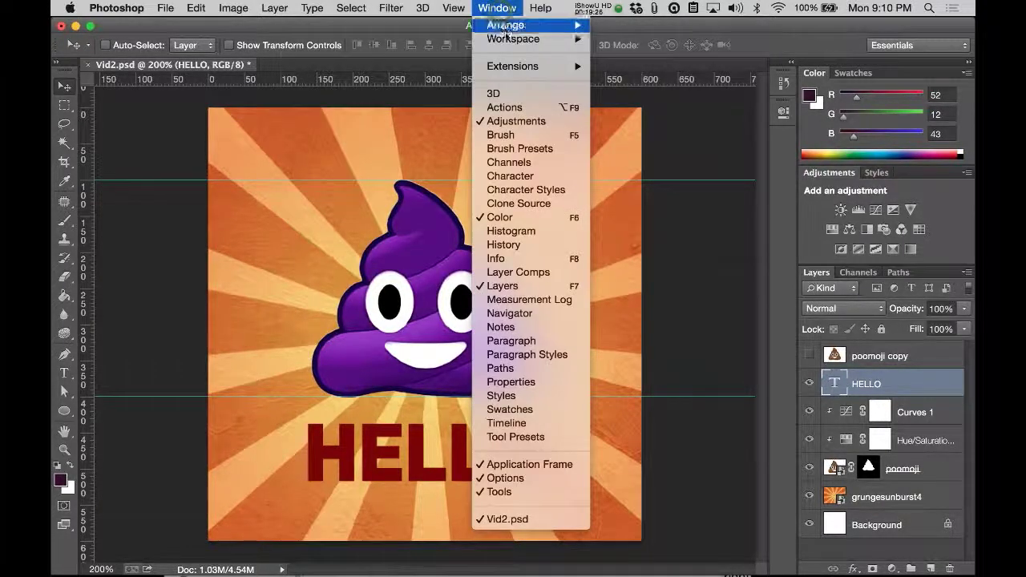
{"action": "mouse_move", "coordinate": [510, 38]}
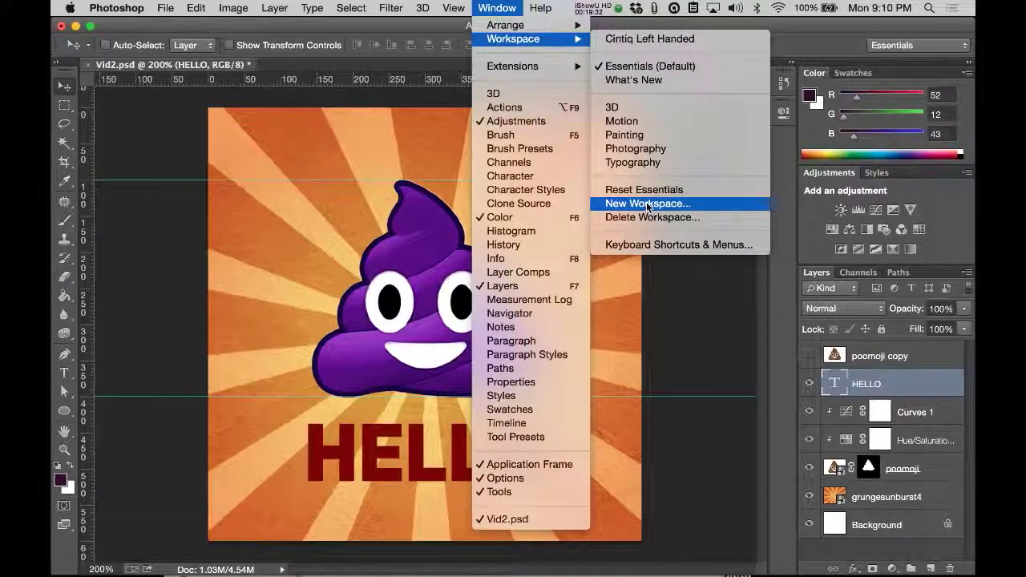
{"action": "left_click", "coordinate": [705, 319]}
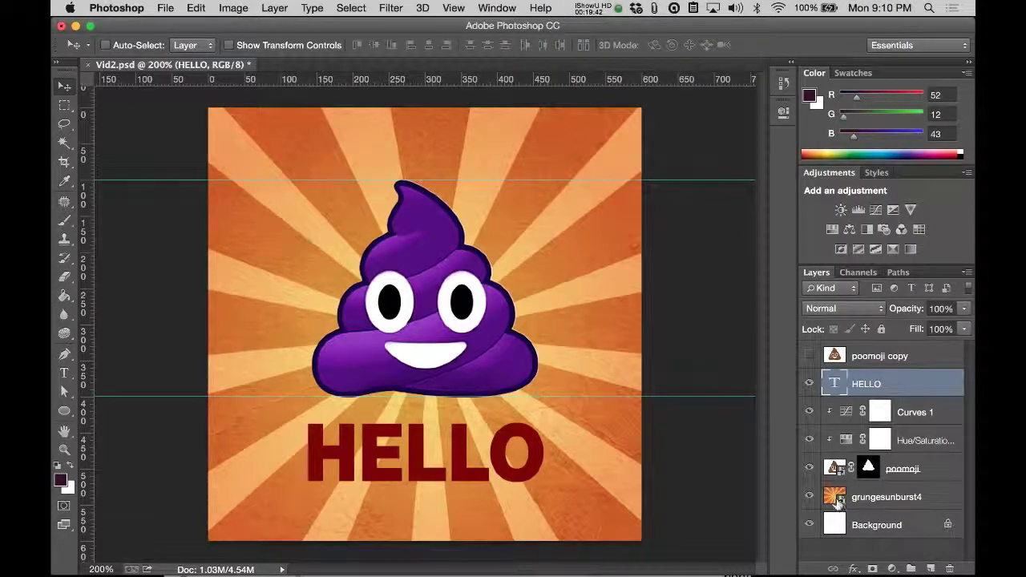
Step: Select the Hue/Saturation adjustment layer, and hide and reshow the poomoji layer it is clipped to
{"action": "left_click", "coordinate": [936, 441]}
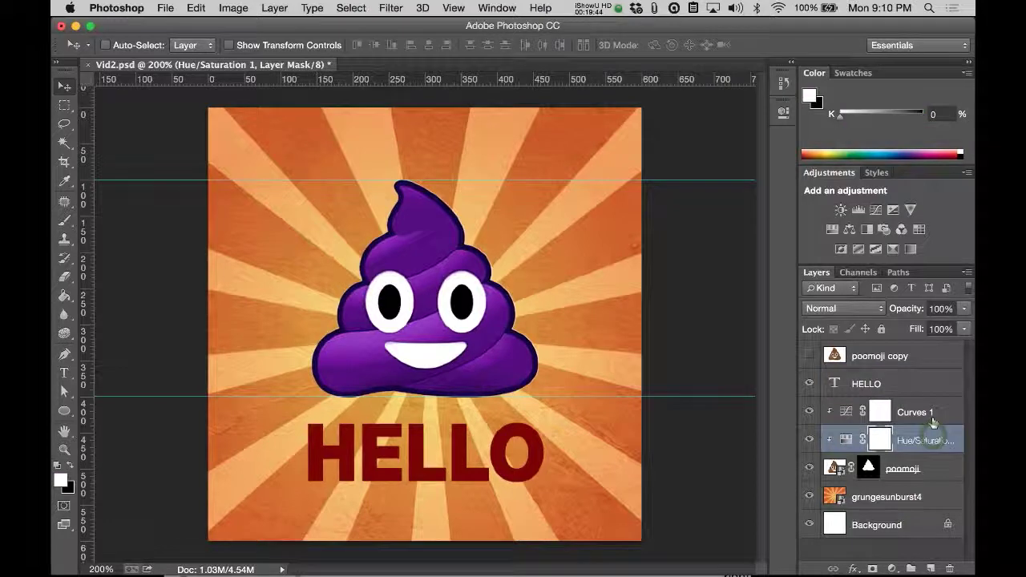
{"action": "left_click", "coordinate": [930, 412]}
{"action": "left_click", "coordinate": [930, 441]}
{"action": "left_click", "coordinate": [809, 469]}
{"action": "left_click", "coordinate": [810, 468]}
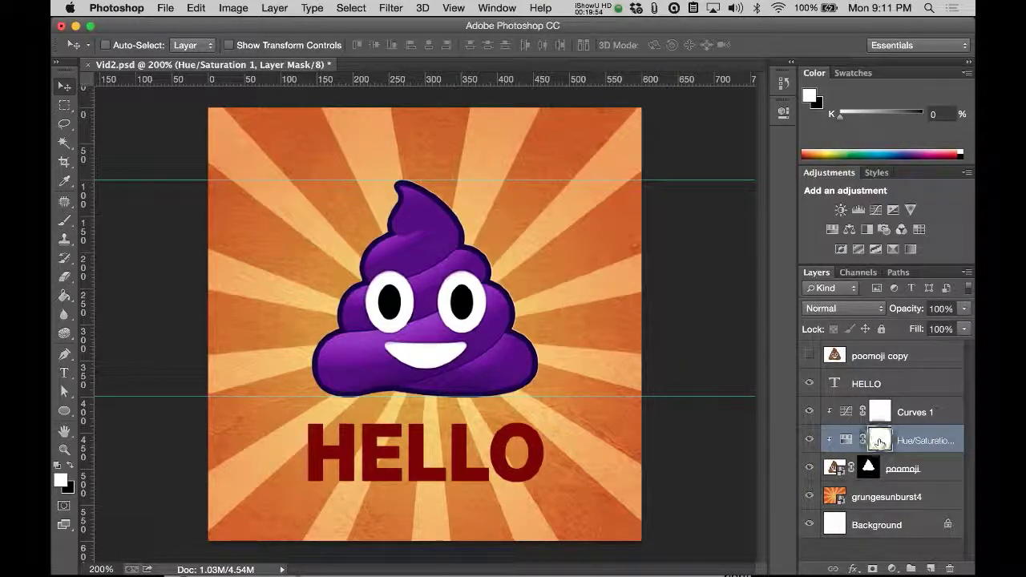
Step: Make a rectangular marquee selection with a 40 px feather over the right half of the canvas
{"action": "key", "text": "m"}
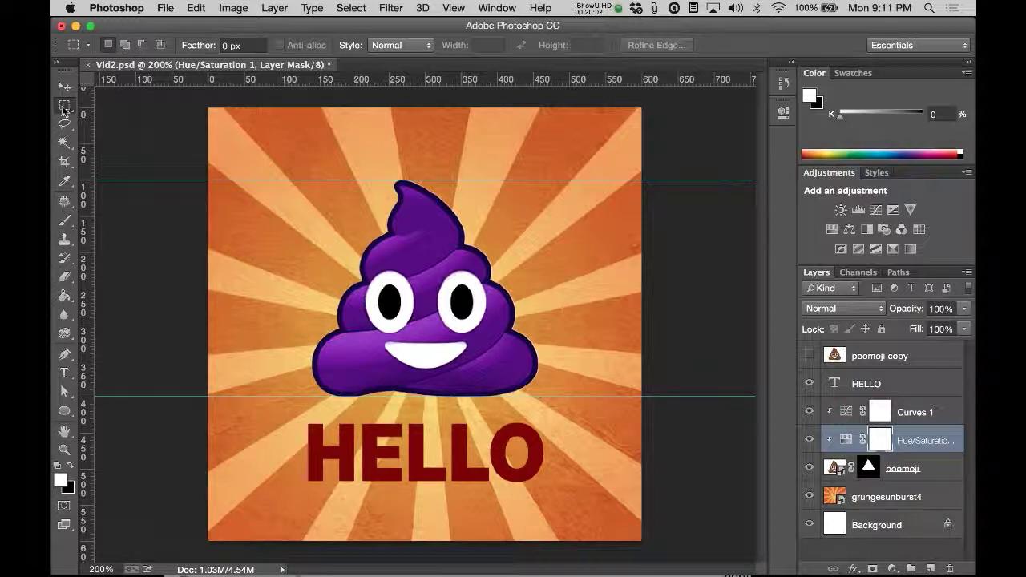
{"action": "left_click_drag", "start_coordinate": [252, 46], "coordinate": [222, 46]}
{"action": "type", "text": "40"}
{"action": "key", "text": "Return"}
{"action": "left_click_drag", "start_coordinate": [653, 505], "coordinate": [695, 507]}
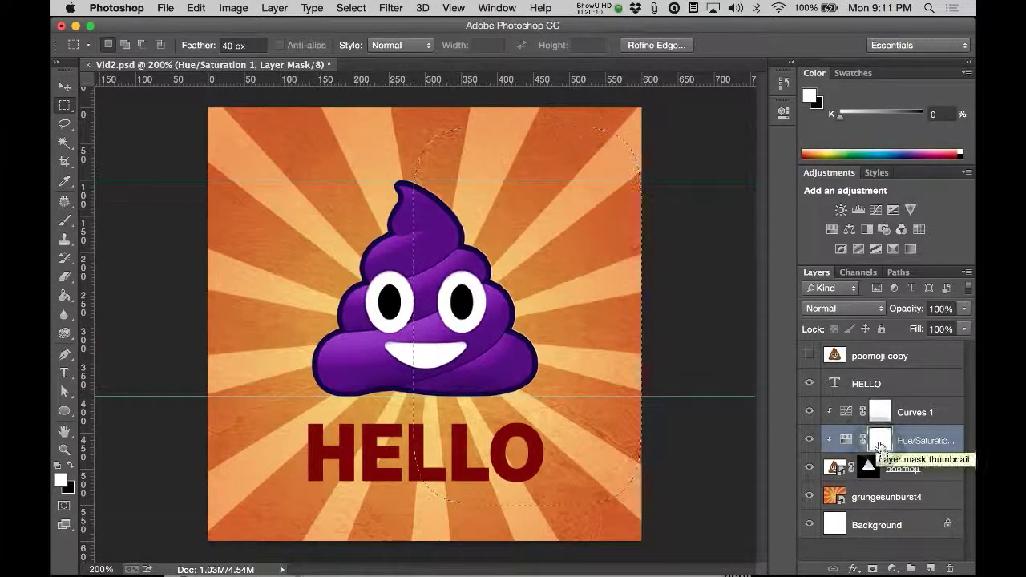
Step: Fill the feathered selection in the Hue/Saturation layer's mask with black, deselect, and view the mask on its own
{"action": "key", "text": "super+BackSpace"}
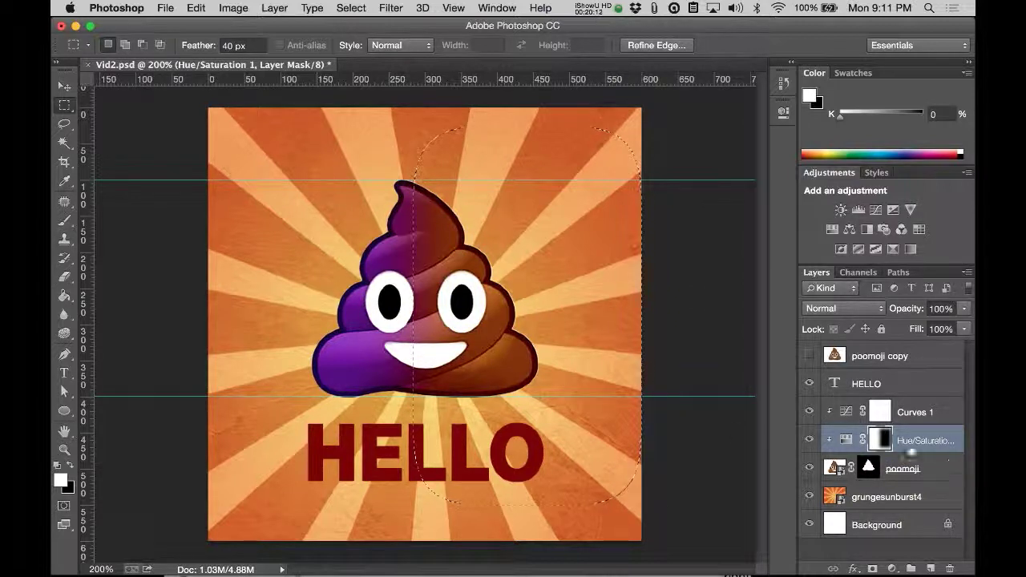
{"action": "key", "text": "super+d"}
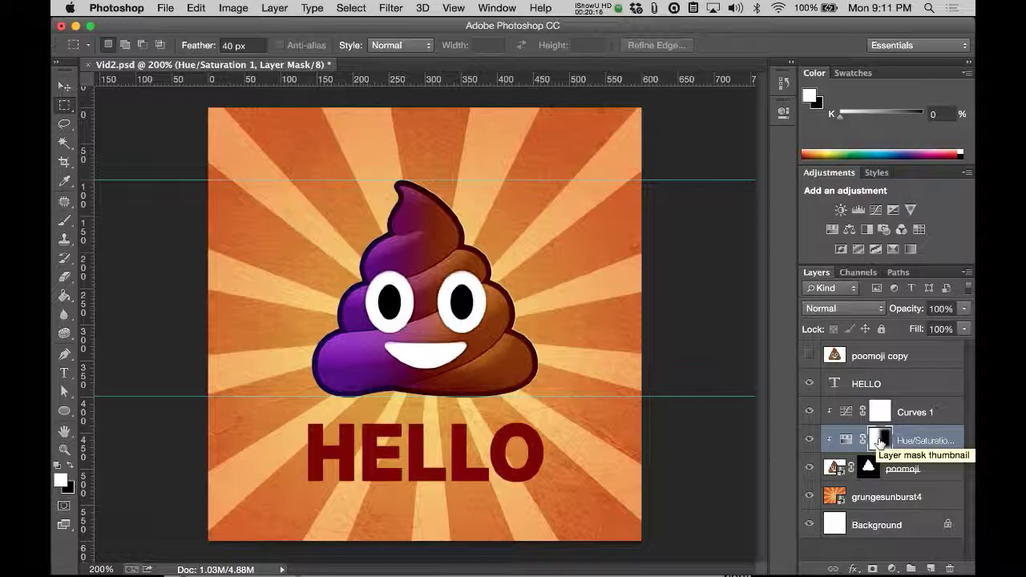
{"action": "left_click", "coordinate": [879, 440], "text": "alt"}
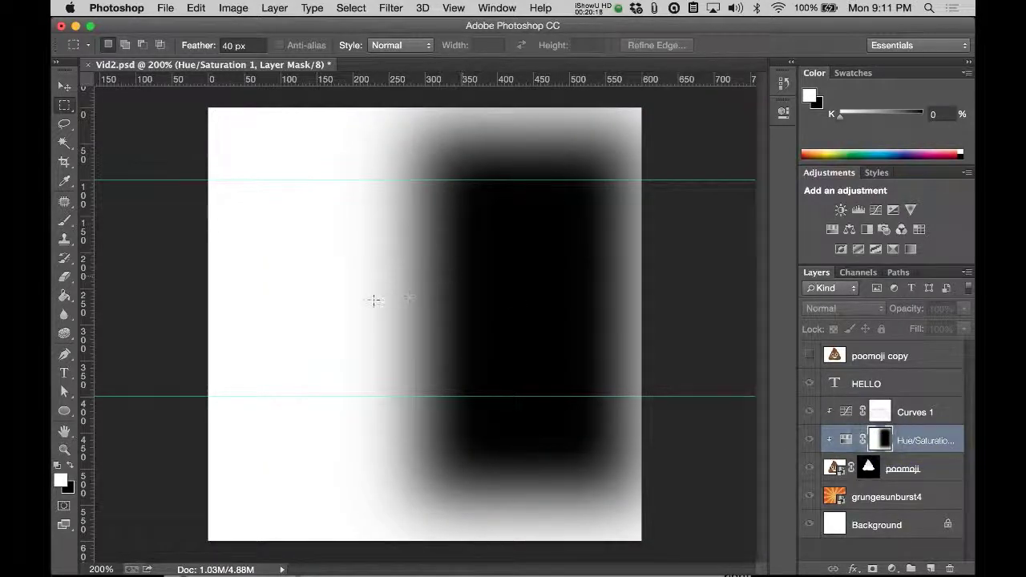
{"action": "left_click", "coordinate": [881, 440], "text": "alt"}
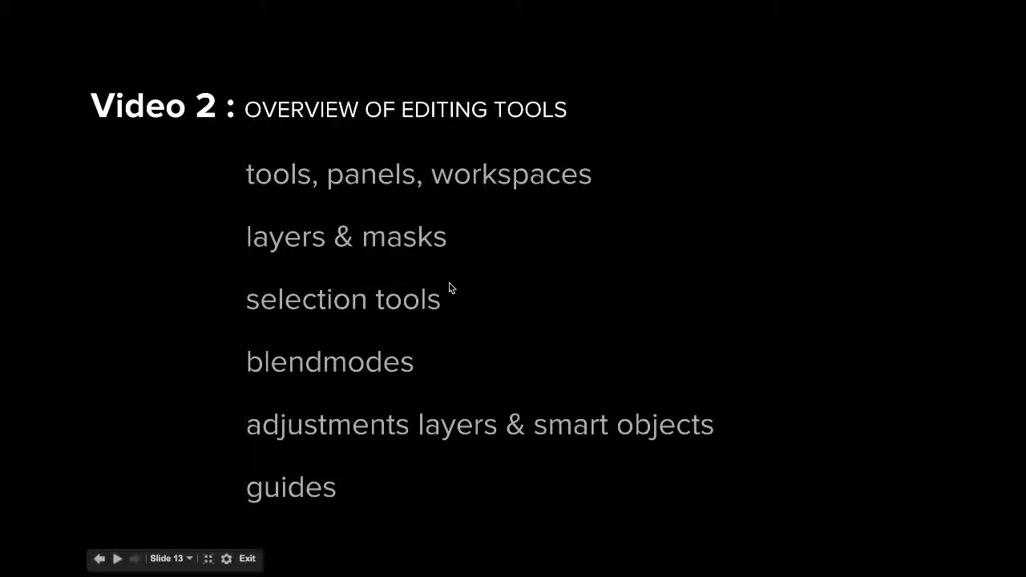
Step: Return from the slide to Photoshop and set the poomoji layer's blend mode to Multiply
{"action": "key", "text": "super+Tab"}
{"action": "left_click", "coordinate": [504, 289]}
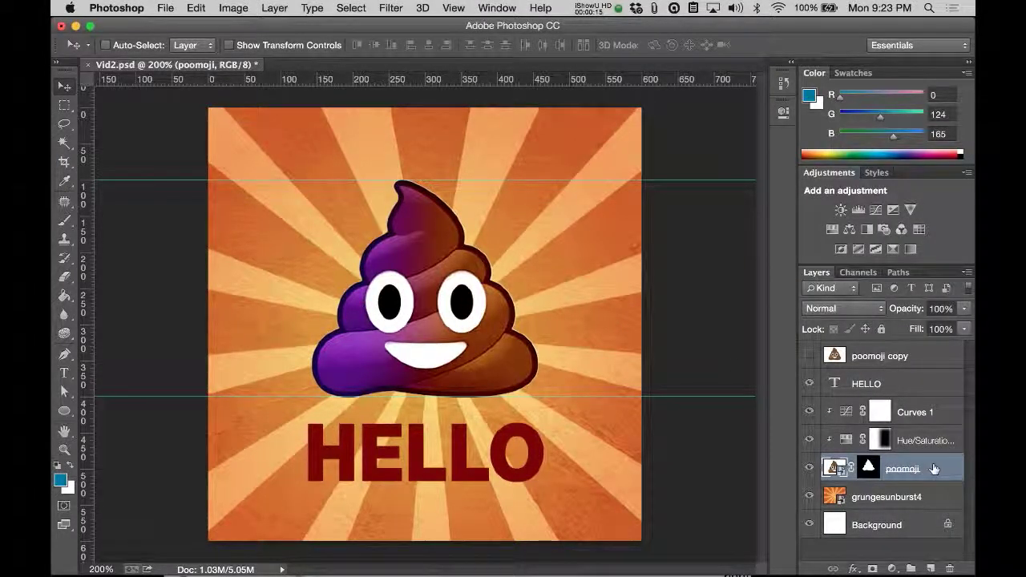
{"action": "left_click", "coordinate": [876, 312]}
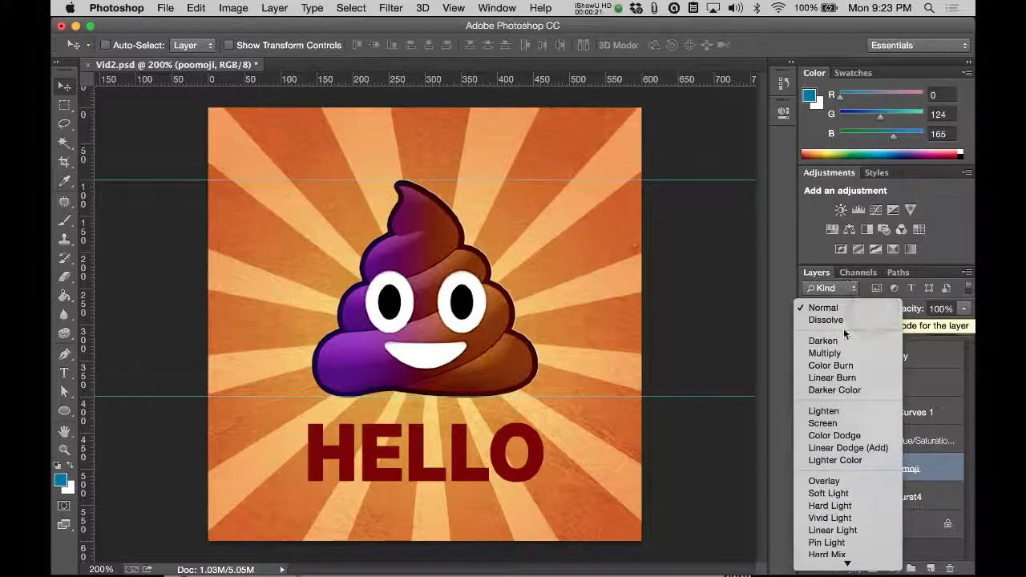
{"action": "left_click", "coordinate": [844, 352]}
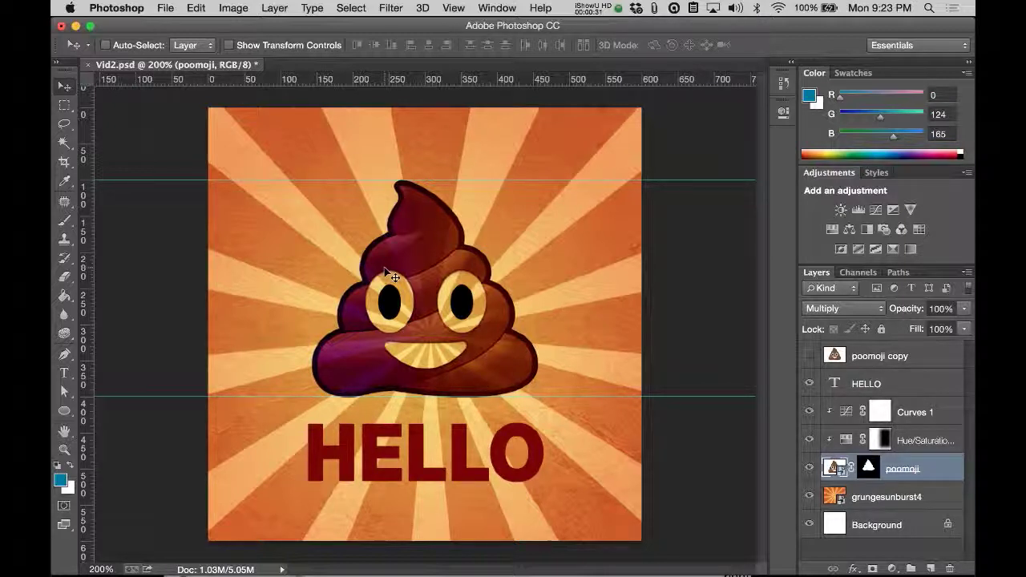
Step: Cycle the poomoji layer's blend mode from Multiply through the darkening, lightening and contrast modes, and settle on Hard Light
{"action": "key", "text": "shift+plus"}
{"action": "key", "text": "shift+plus"}
{"action": "key", "text": "shift+plus"}
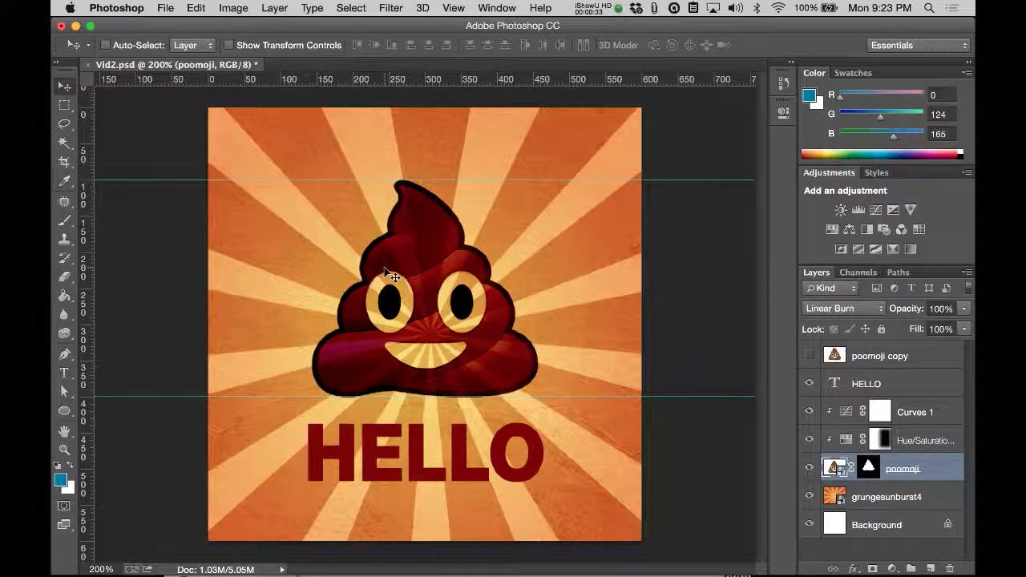
{"action": "key", "text": "shift+plus"}
{"action": "key", "text": "shift+plus"}
{"action": "key", "text": "shift+plus"}
{"action": "key", "text": "shift+plus"}
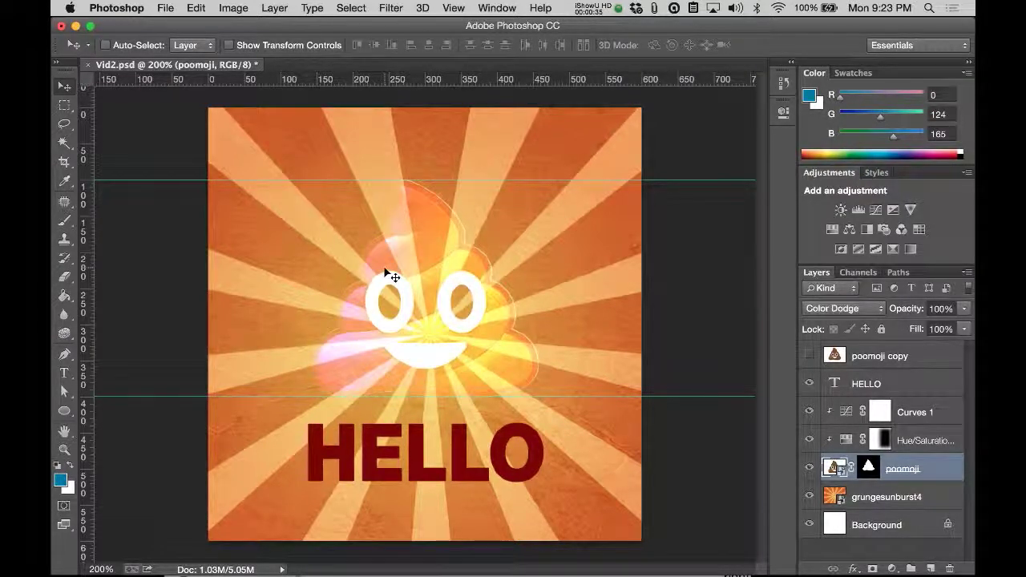
{"action": "key", "text": "shift+plus"}
{"action": "key", "text": "shift+plus"}
{"action": "key", "text": "shift+plus"}
{"action": "key", "text": "shift+plus"}
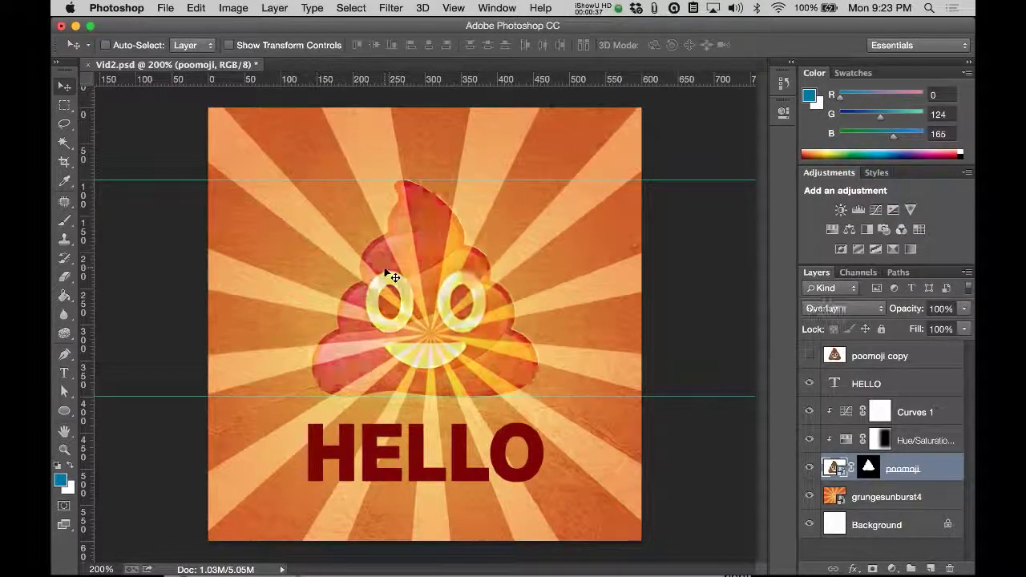
{"action": "key", "text": "shift+plus"}
{"action": "key", "text": "shift+plus"}
{"action": "key", "text": "shift+plus"}
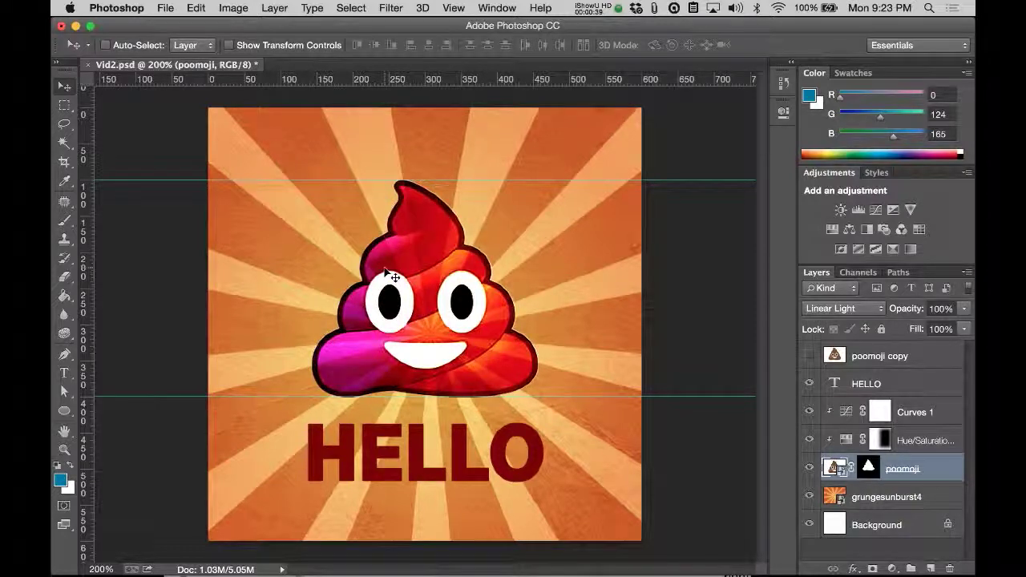
{"action": "key", "text": "shift+plus"}
{"action": "key", "text": "shift+minus"}
{"action": "key", "text": "shift+minus"}
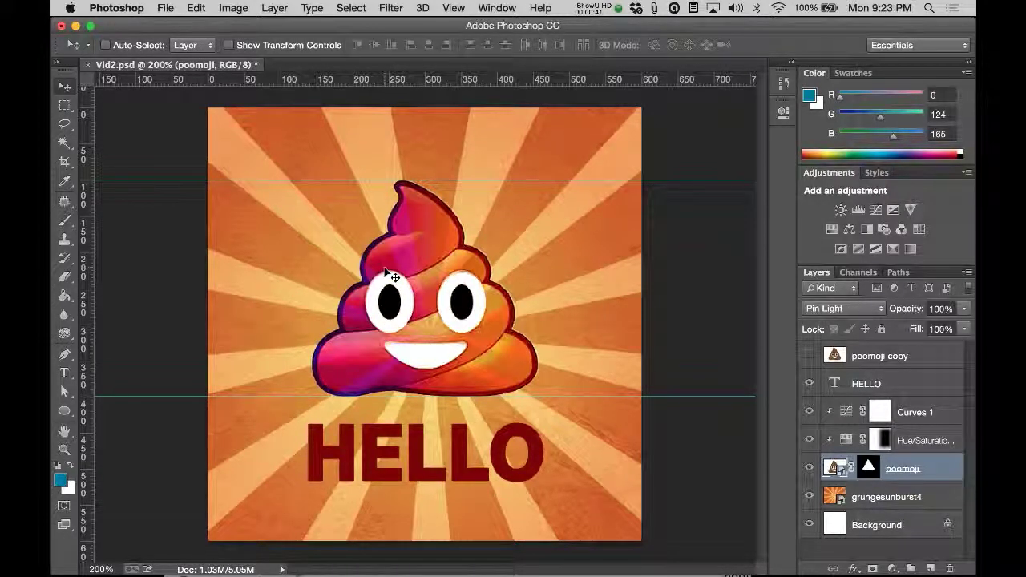
{"action": "key", "text": "shift+minus"}
{"action": "key", "text": "shift+minus"}
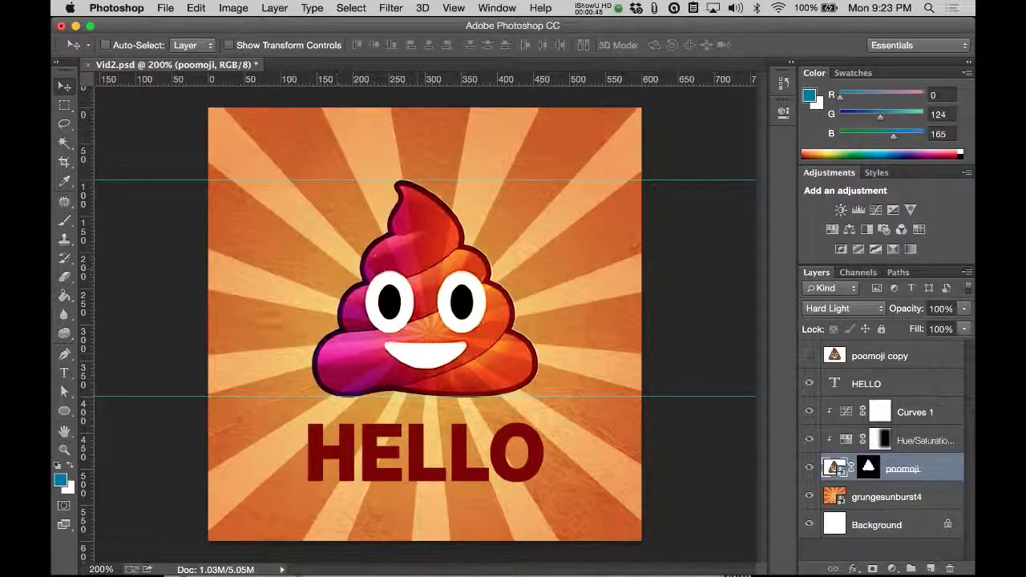
Step: Switch to Chrome to view the Video 2 overview slide on editing tools
{"action": "key", "text": "super+Tab"}
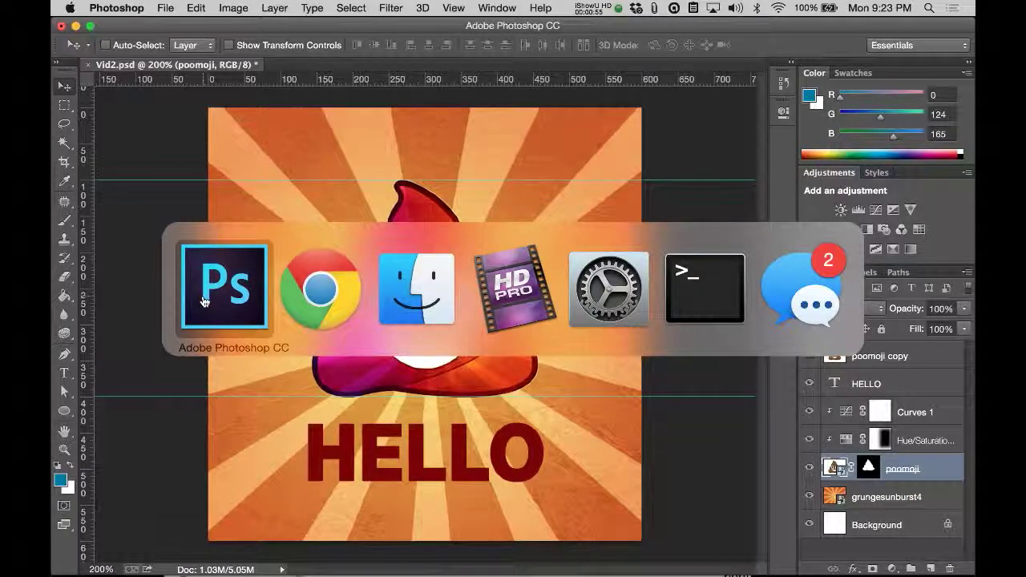
{"action": "left_click", "coordinate": [314, 305]}
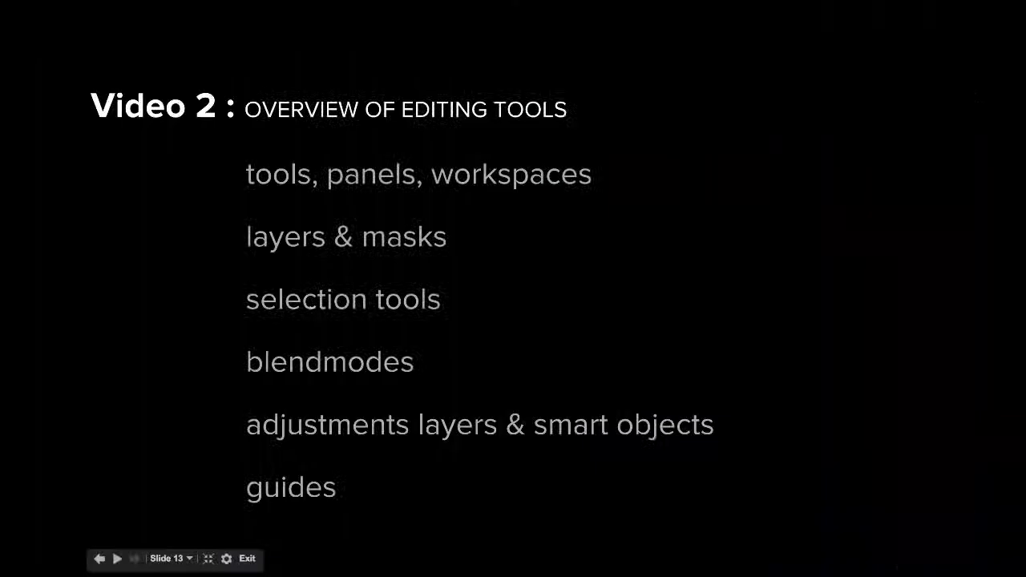